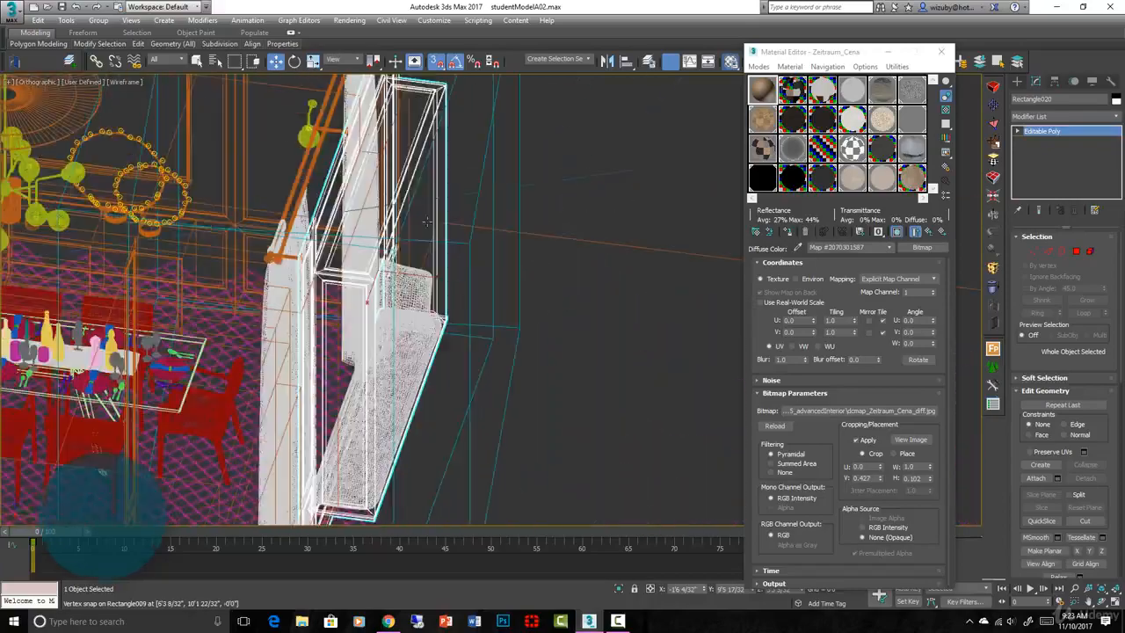
Shade the viewport, orbit to the window, and isolate the selected casing frame with Alt+Q
key("F3")
scroll(501, 333, "down", 2)
mouse_move(501, 333)
middle_mouse_down("alt")
mouse_move(389, 314)
mouse_move(408, 351)
mouse_move(464, 337)
mouse_move(383, 358)
mouse_move(424, 398)
mouse_move(518, 294)
middle_mouse_up("alt")
key("alt+q")
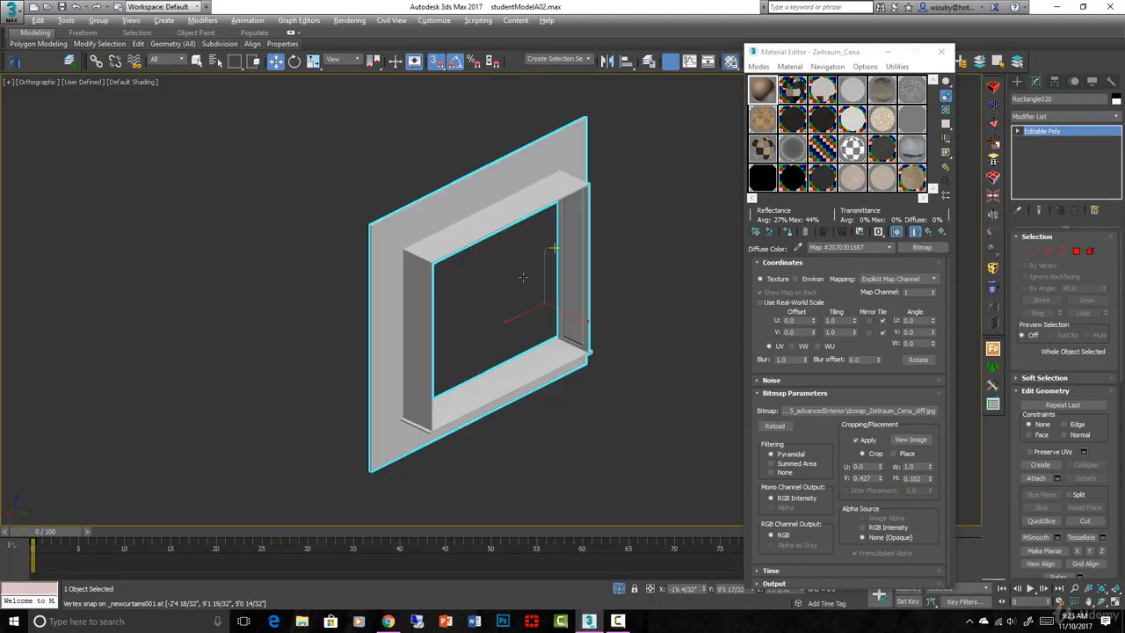
left_click(565, 319)
left_click(567, 322)
Cycle through Top and Left views, zoom extents, and settle on the Front view
key("t")
scroll(568, 320, "down", 2)
scroll(713, 276, "up", 2)
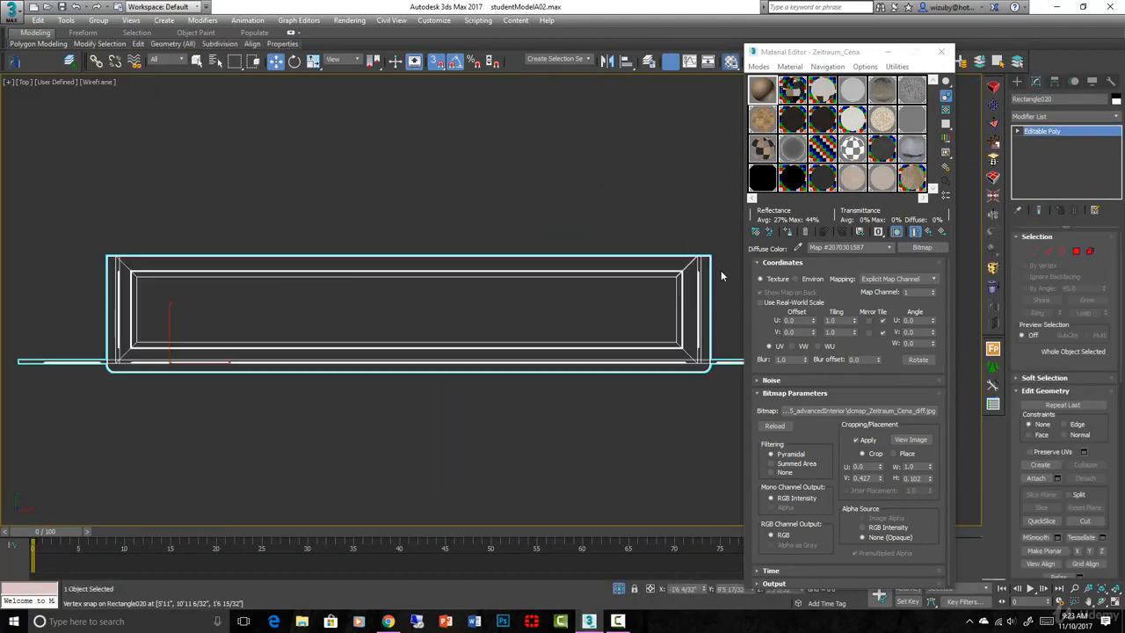
key("l")
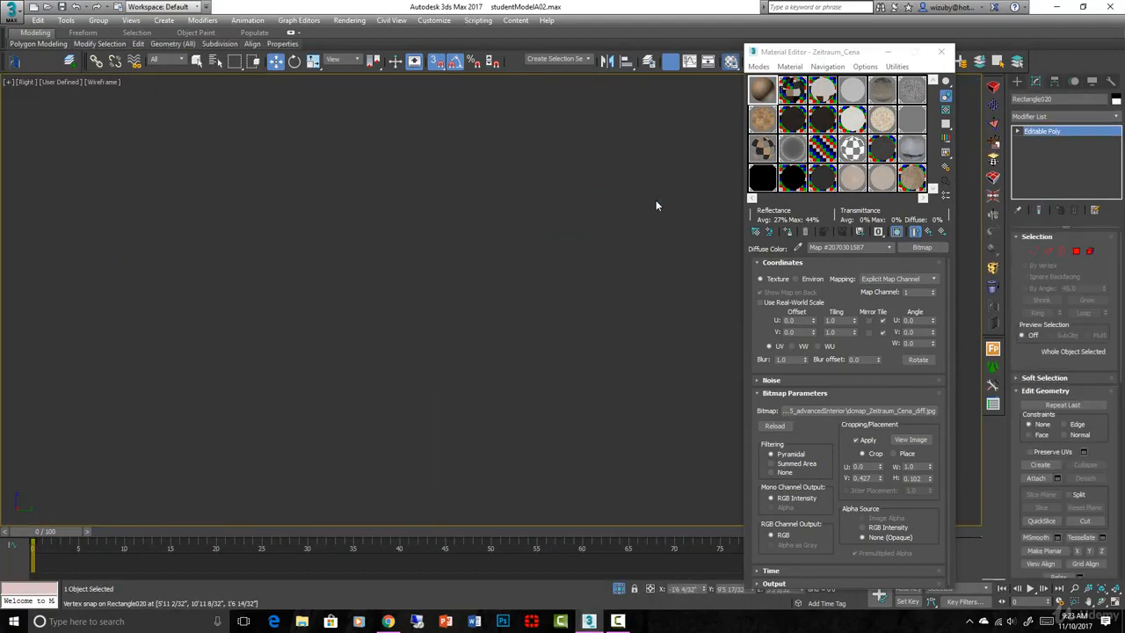
key("z")
key("f")
left_click(1016, 81)
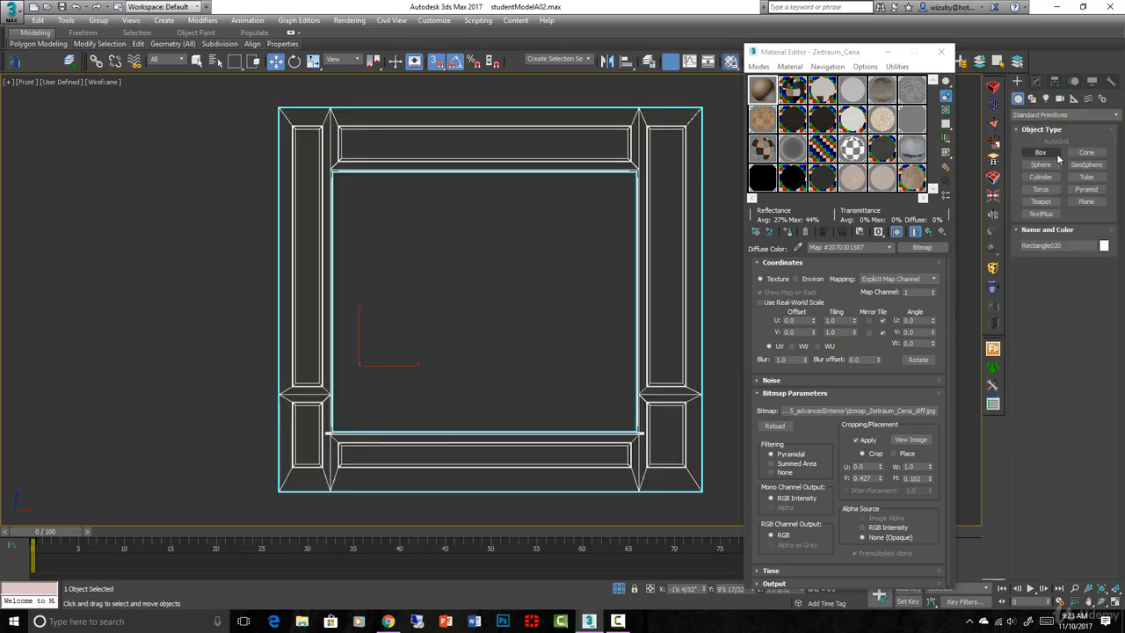
Draw a rectangle spline across the frame's inner opening
left_click(1032, 98)
left_click(1086, 161)
scroll(354, 184, "up", 4)
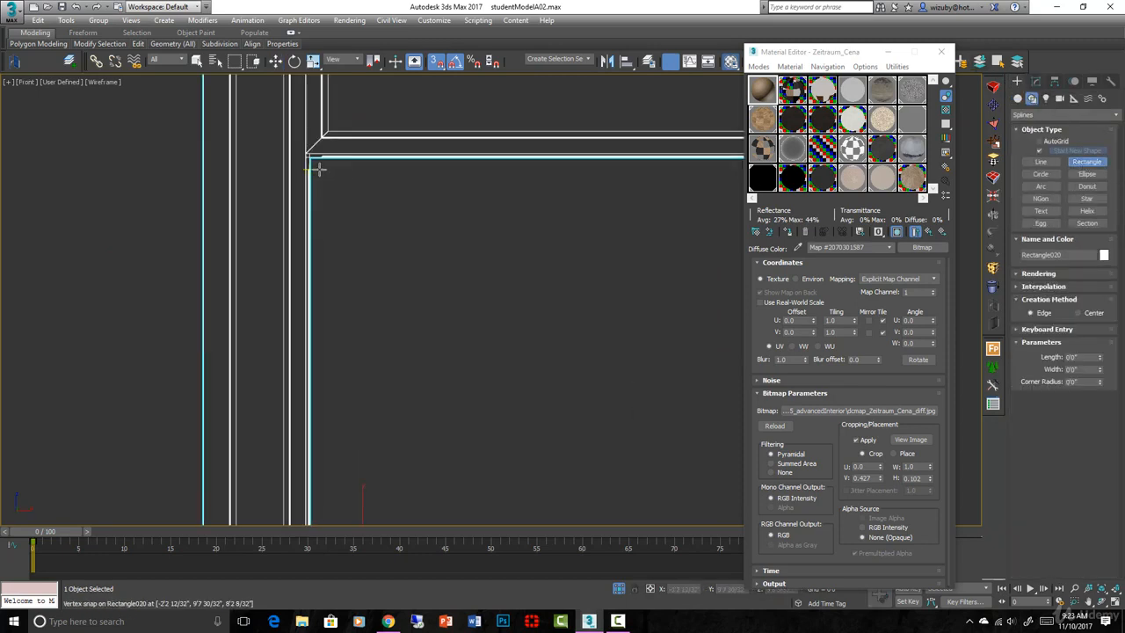
scroll(318, 161, "up", 1)
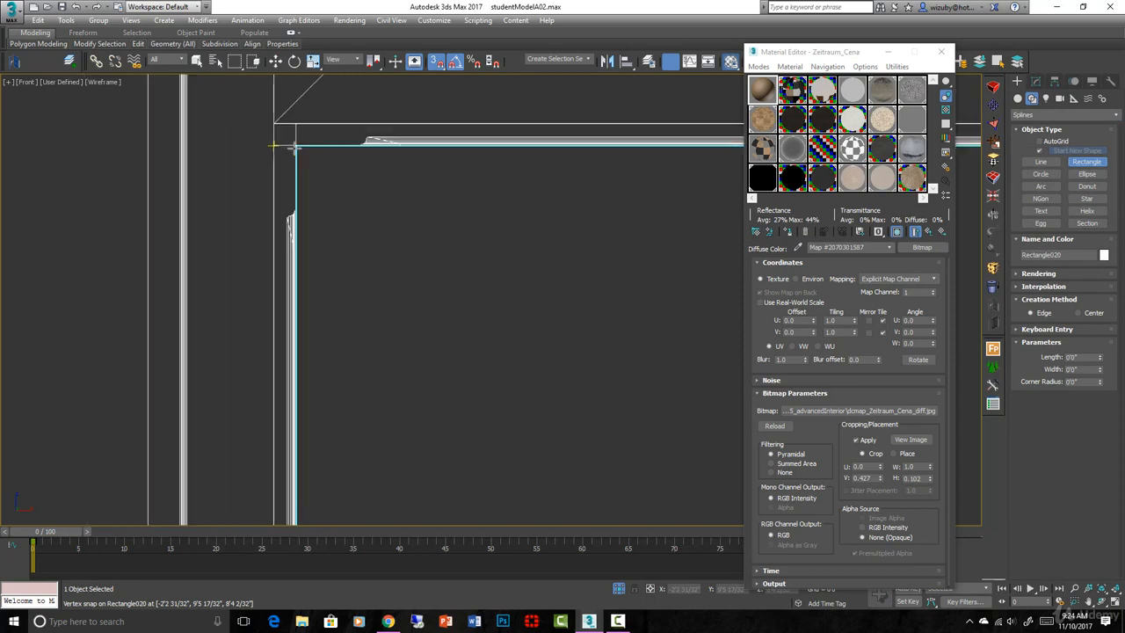
scroll(318, 161, "up", 1)
scroll(318, 161, "down", 2)
left_click_drag(325, 154, 657, 523)
scroll(412, 293, "down", 5)
right_click(342, 321)
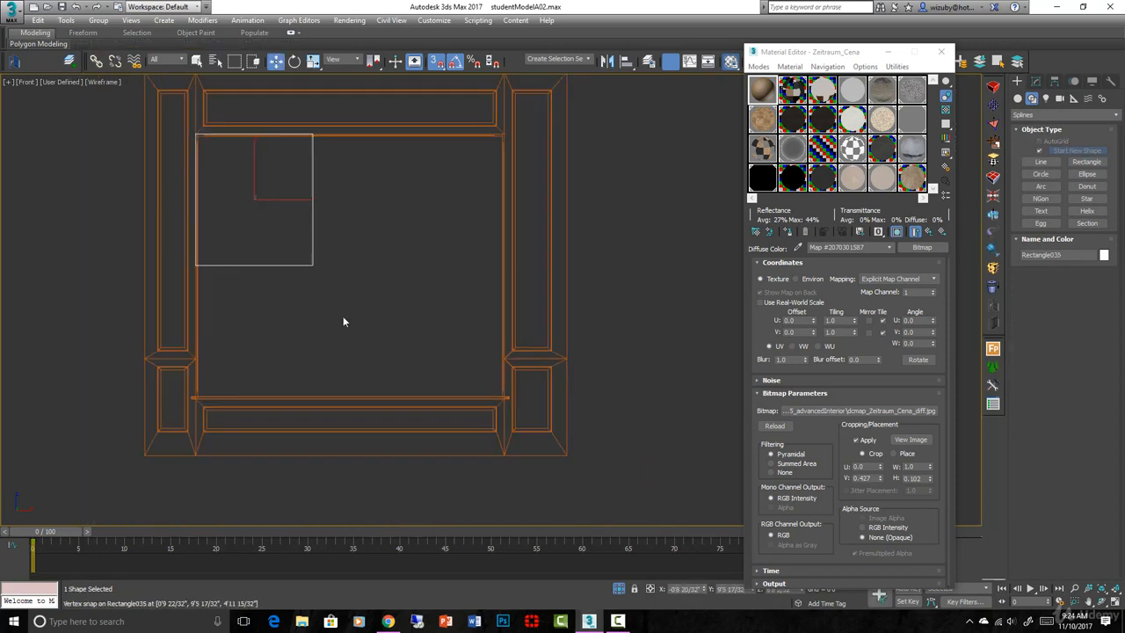
Convert the rectangle to an Editable Spline and make all four vertices Corner
right_click(319, 296)
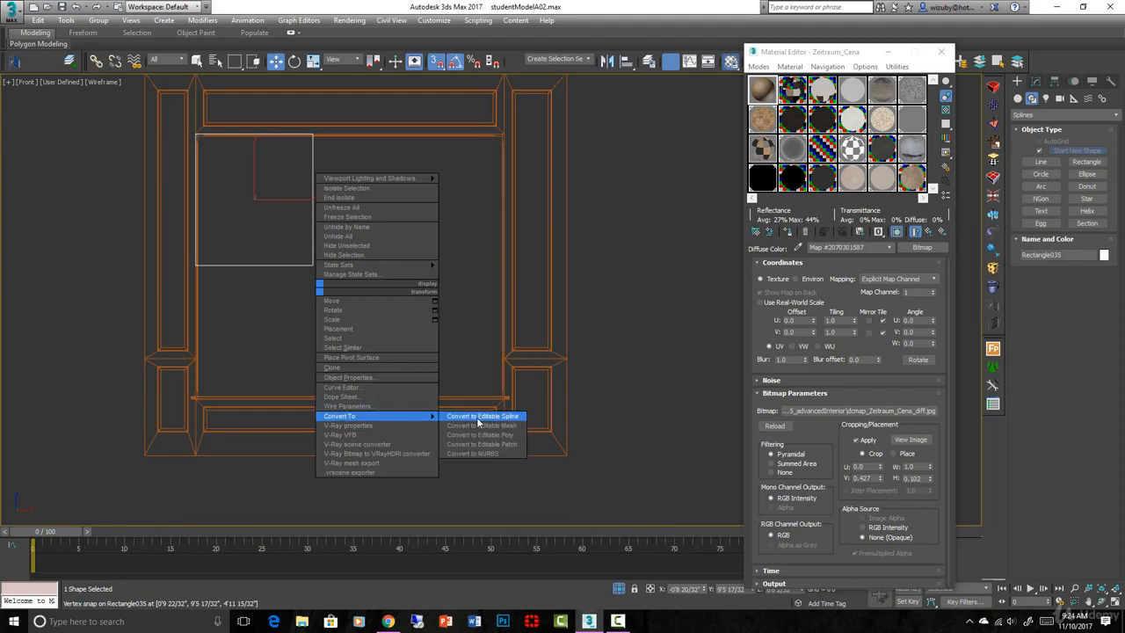
left_click(475, 411)
left_click(1051, 281)
left_click_drag(151, 96, 366, 291)
right_click(360, 290)
left_click(337, 215)
Snap the rectangle's right side out to the frame's right edge
left_click_drag(298, 125, 387, 318)
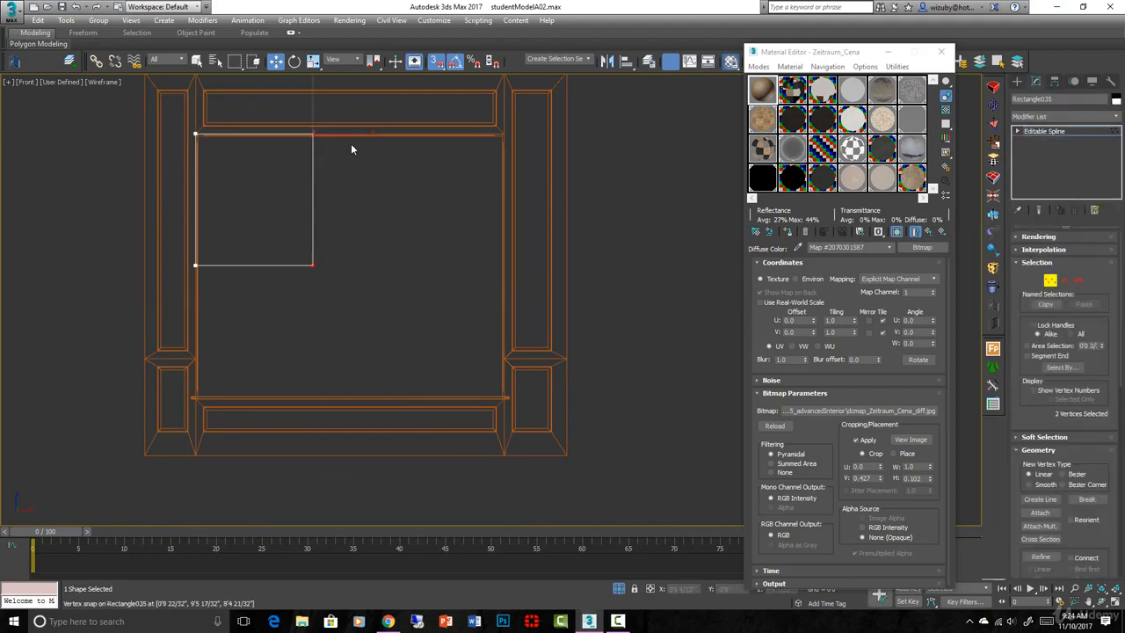
key("space")
key("s")
key("s")
left_click_drag(315, 137, 504, 134)
key("space")
Stretch both bottom vertices down to the lower frame rail
left_click_drag(199, 253, 515, 307)
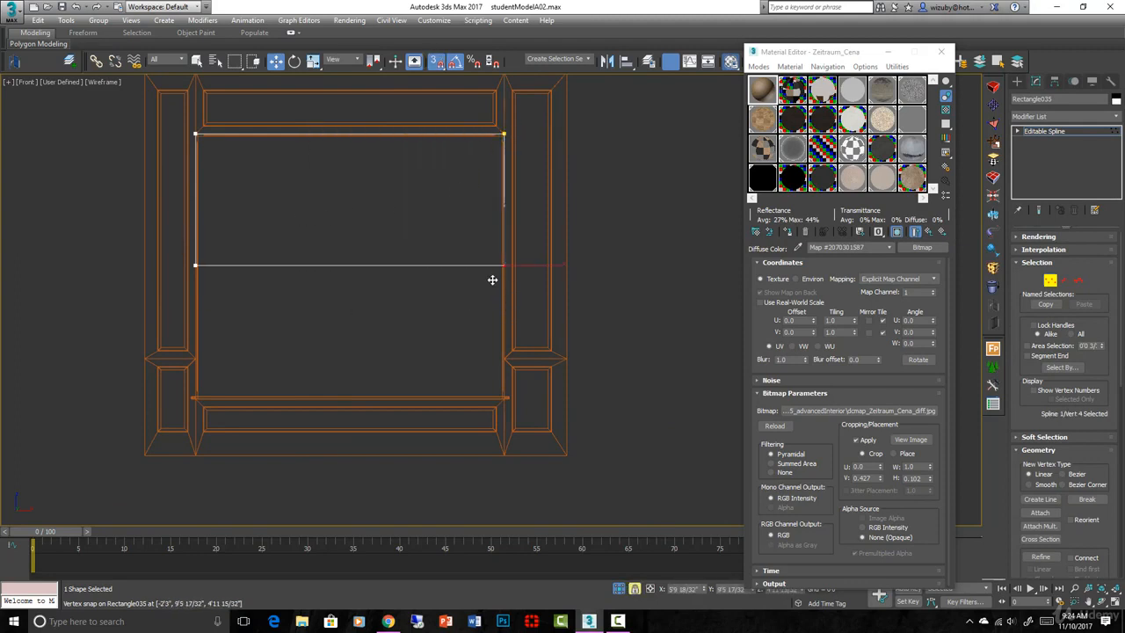
left_click_drag(510, 263, 515, 395)
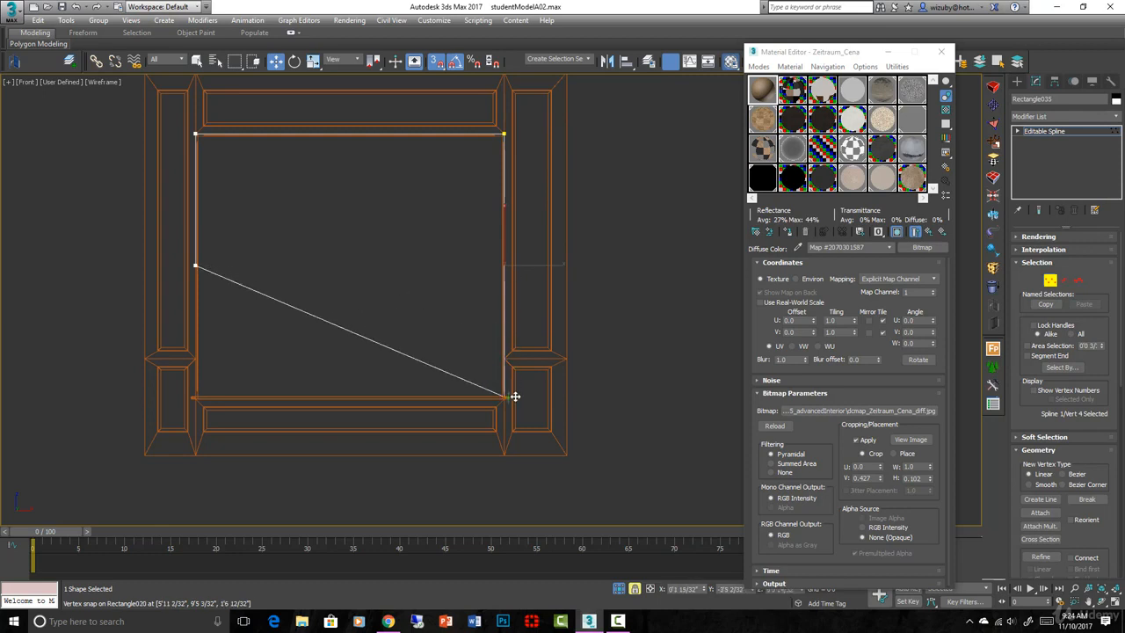
key("ctrl+z")
left_click_drag(180, 252, 554, 293)
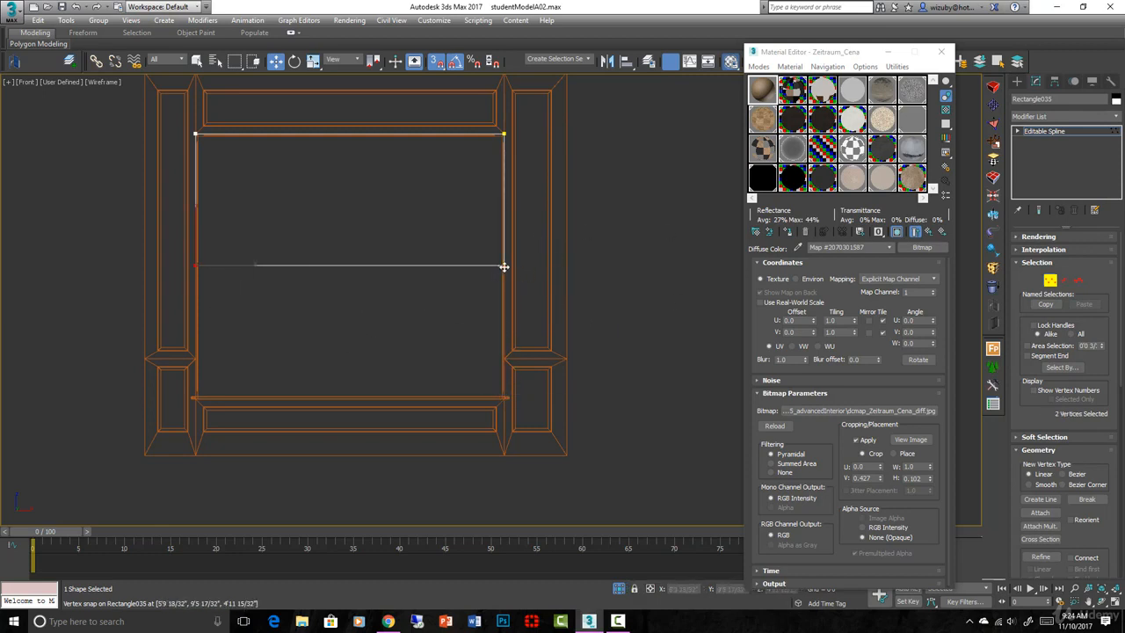
left_click_drag(502, 265, 501, 404)
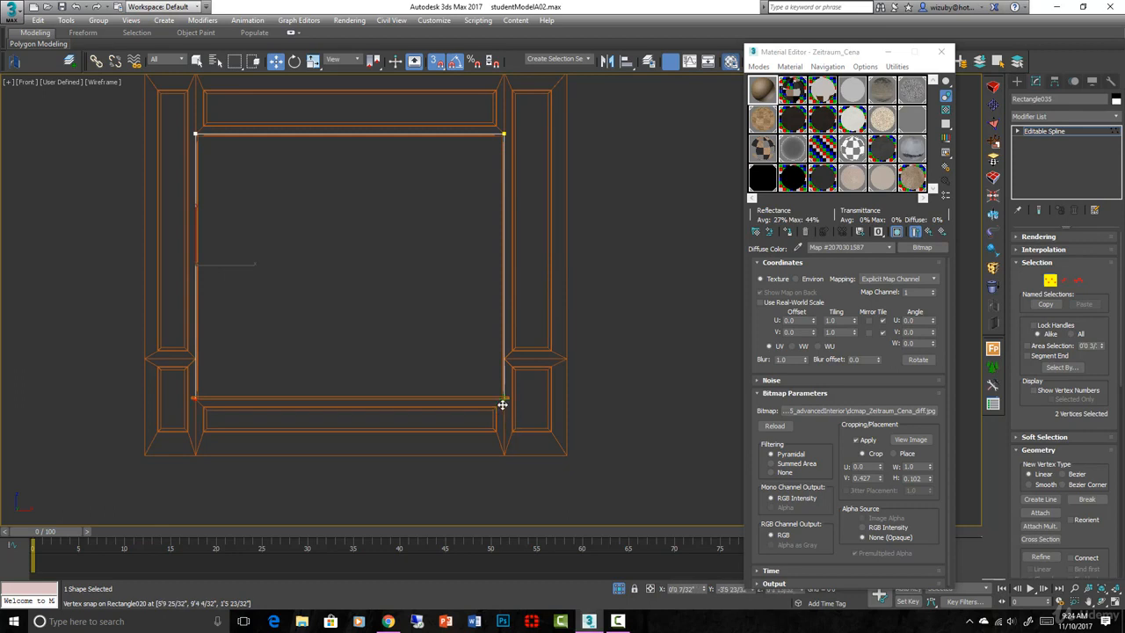
scroll(505, 399, "up", 4)
scroll(511, 391, "down", 6)
mouse_move(511, 391)
middle_mouse_down("alt")
mouse_move(502, 412)
mouse_move(440, 429)
mouse_move(513, 384)
middle_mouse_up("alt")
left_click(1051, 283)
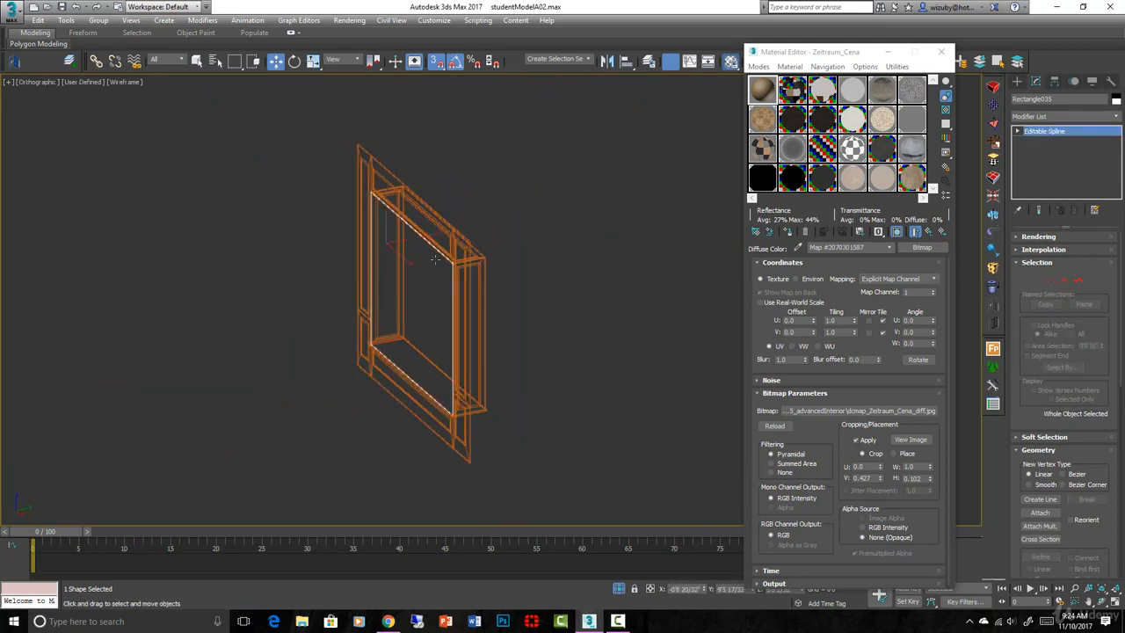
In Top view, snap the rectangle onto the frame's front edge
key("t")
scroll(437, 303, "down", 4)
scroll(405, 304, "up", 2)
middle_click_drag(393, 317, 435, 461)
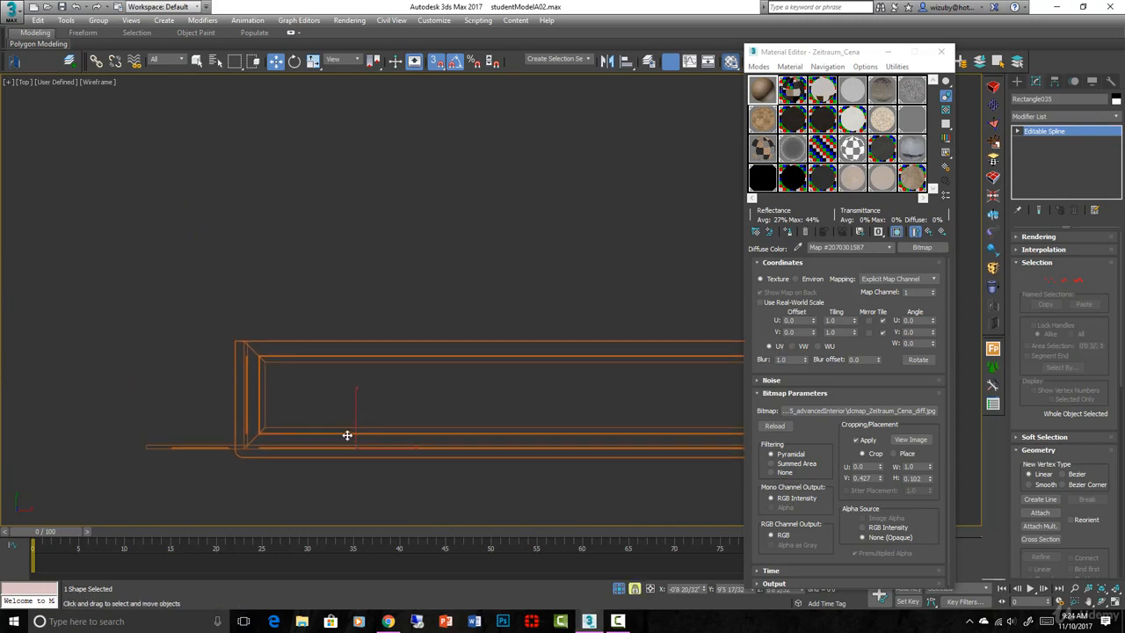
key("space")
left_click_drag(348, 438, 310, 348)
scroll(264, 346, "up", 3)
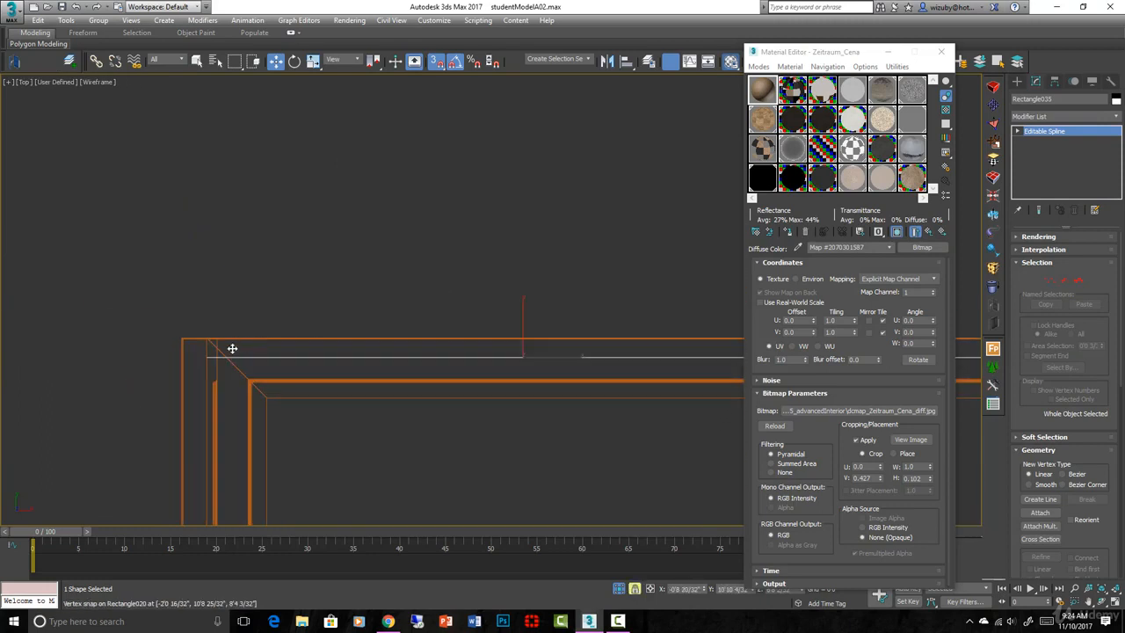
left_click_drag(203, 356, 216, 347)
scroll(454, 451, "down", 3)
Orbit to a shaded three-quarter front view of the window
mouse_move(454, 452)
middle_mouse_down("alt")
mouse_move(396, 363)
mouse_move(491, 433)
mouse_move(459, 452)
mouse_move(520, 427)
middle_mouse_up("alt")
key("F3")
scroll(457, 452, "up", 4)
scroll(468, 452, "down", 4)
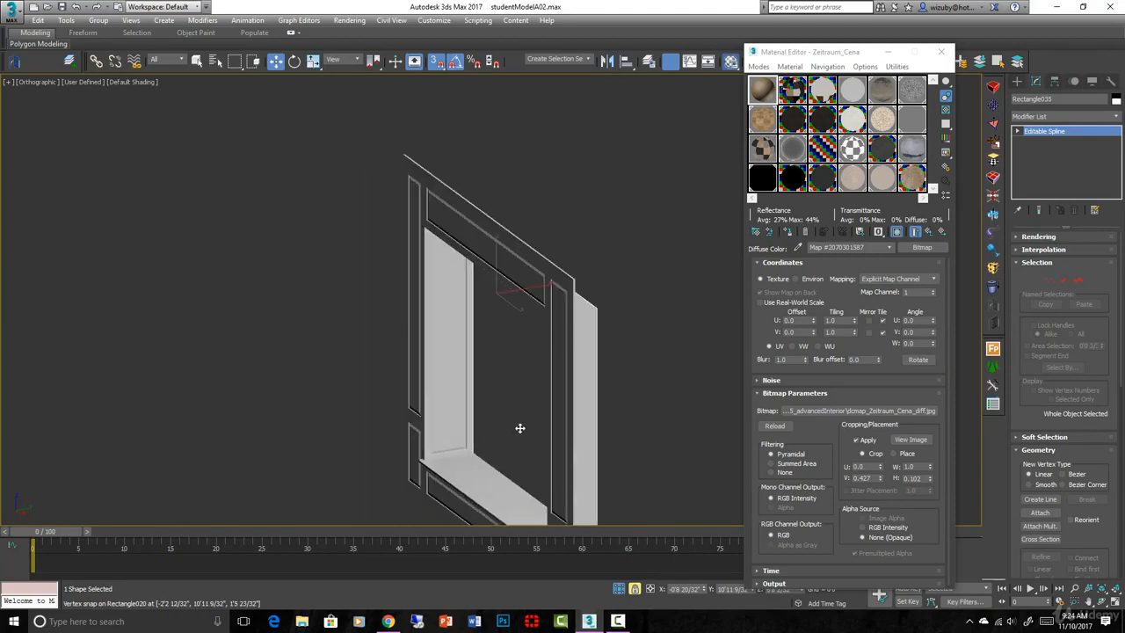
middle_click_drag(612, 443, 637, 446, "alt")
scroll(637, 446, "up", 2)
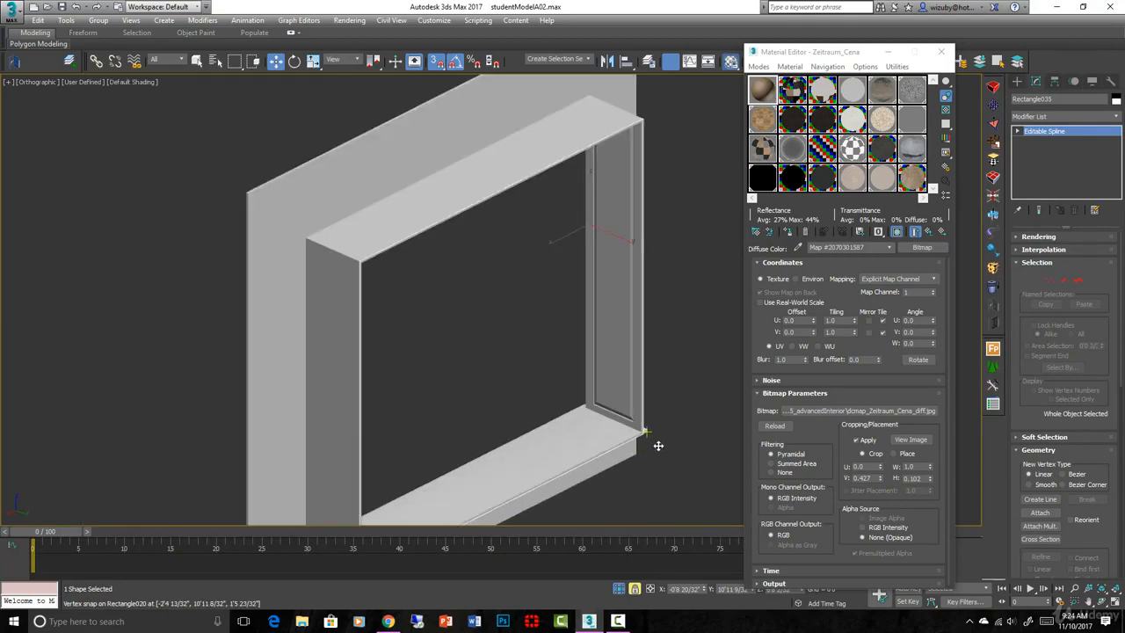
scroll(673, 467, "up", 2)
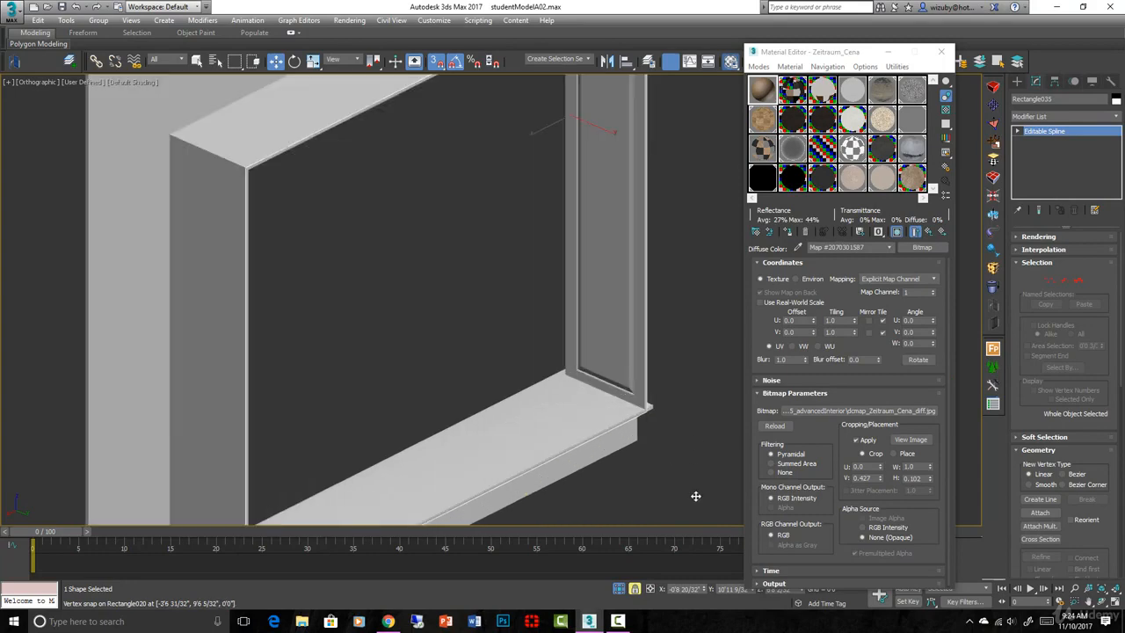
scroll(615, 439, "up", 1)
Add a Sweep modifier to the rectangle using a built-in section profile
left_click(994, 246)
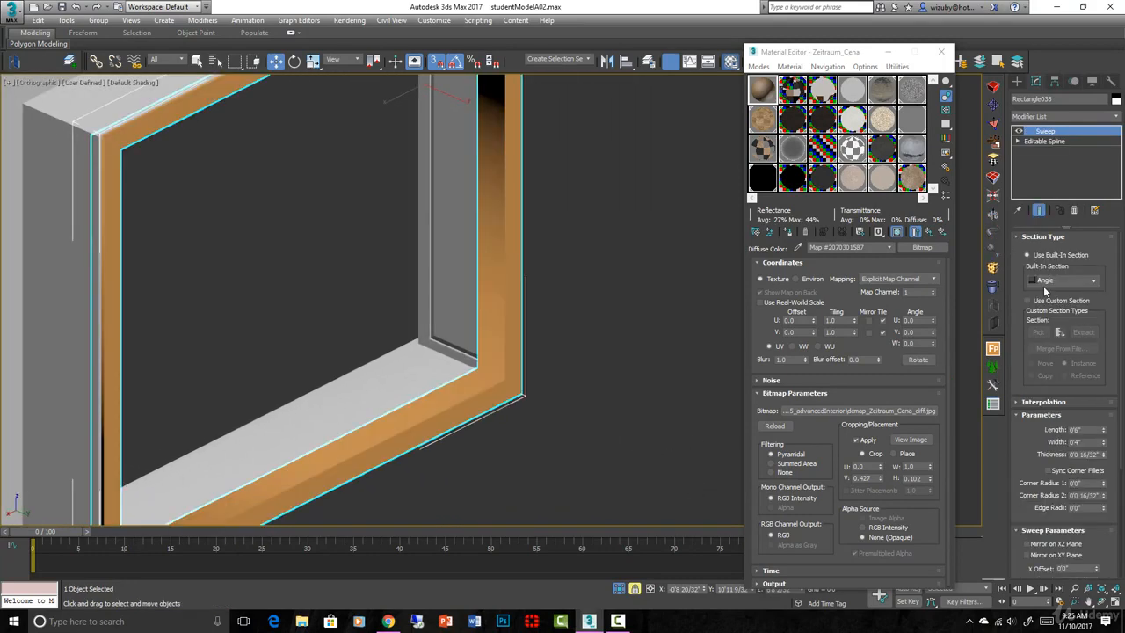
left_click(1094, 280)
left_click(1050, 303)
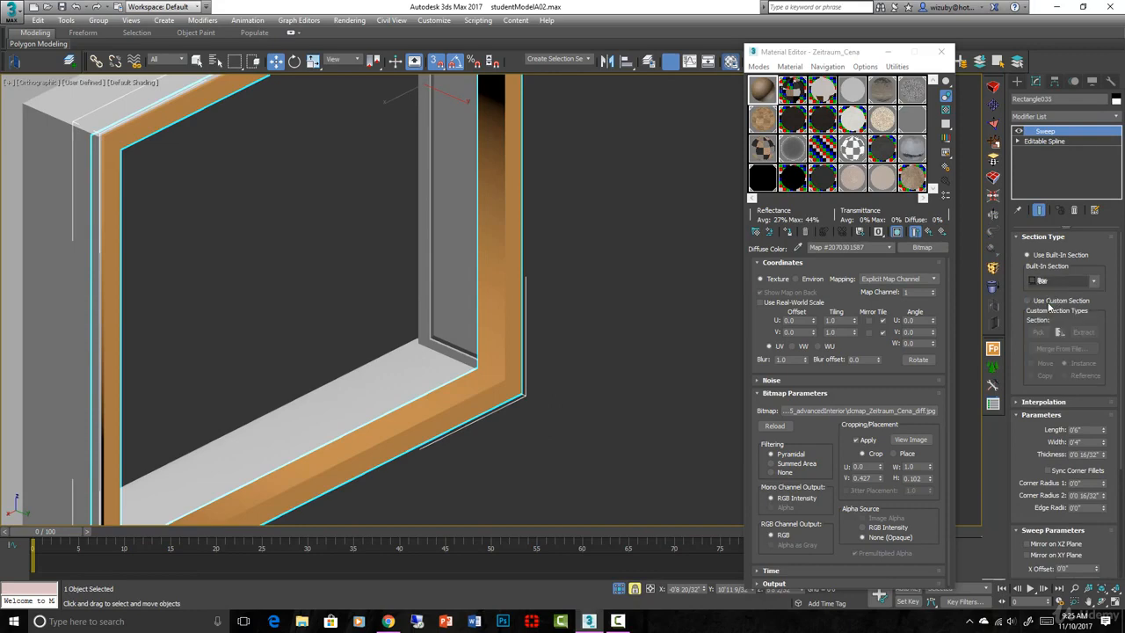
scroll(631, 302, "down", 4)
middle_click_drag(631, 303, 729, 314, "alt")
scroll(525, 363, "up", 4)
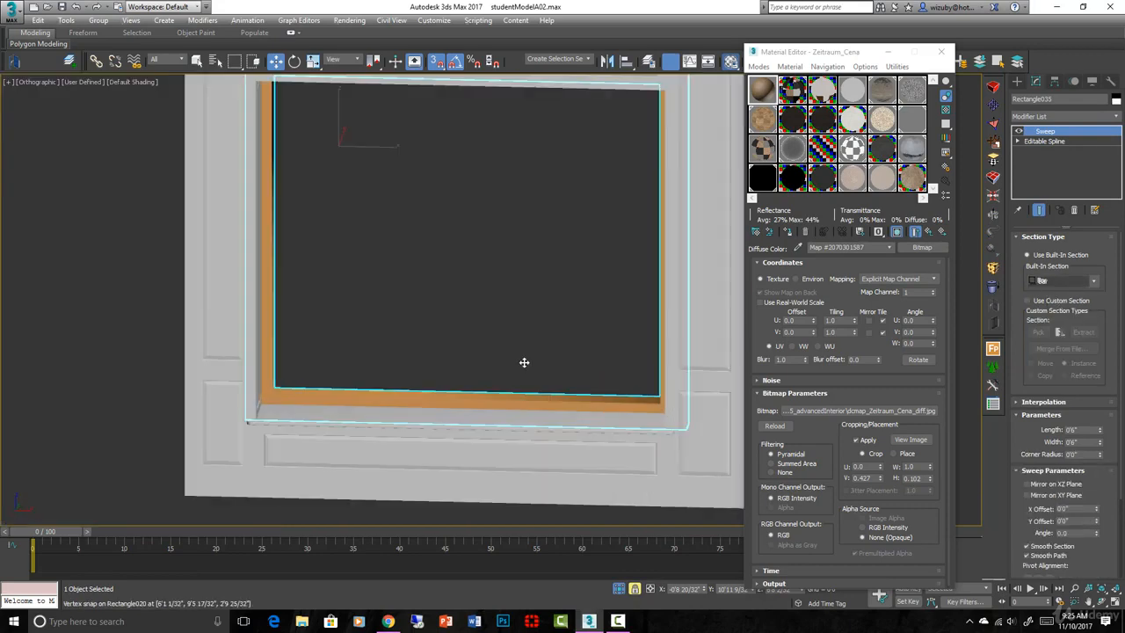
mouse_move(525, 367)
middle_mouse_down("alt")
mouse_move(498, 371)
mouse_move(519, 369)
middle_mouse_up("alt")
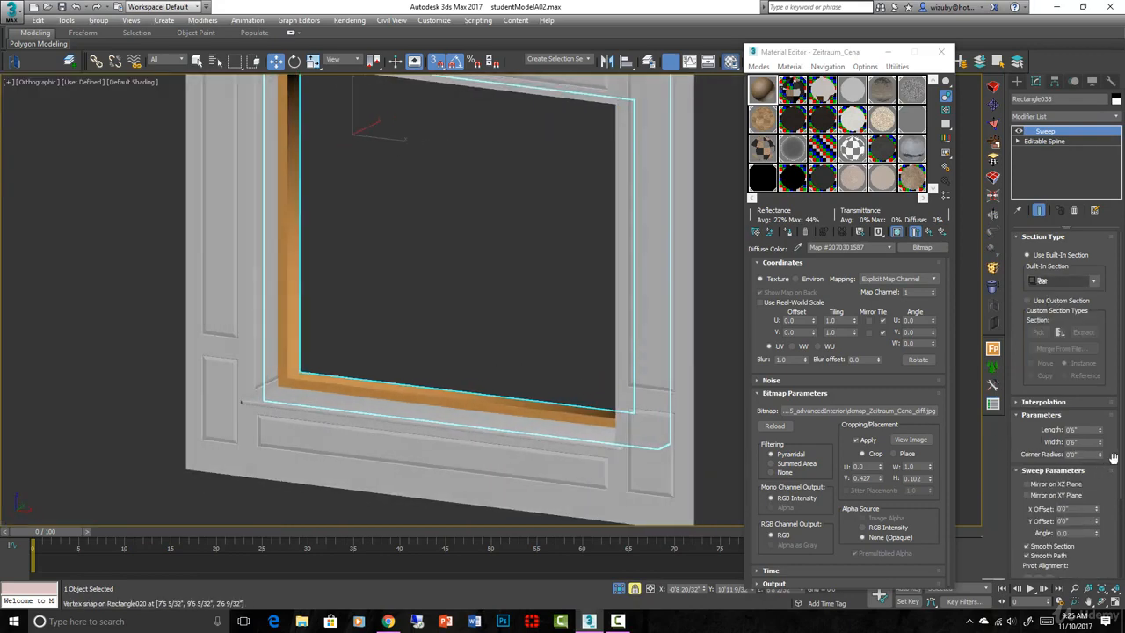
left_click_drag(1114, 458, 1111, 300)
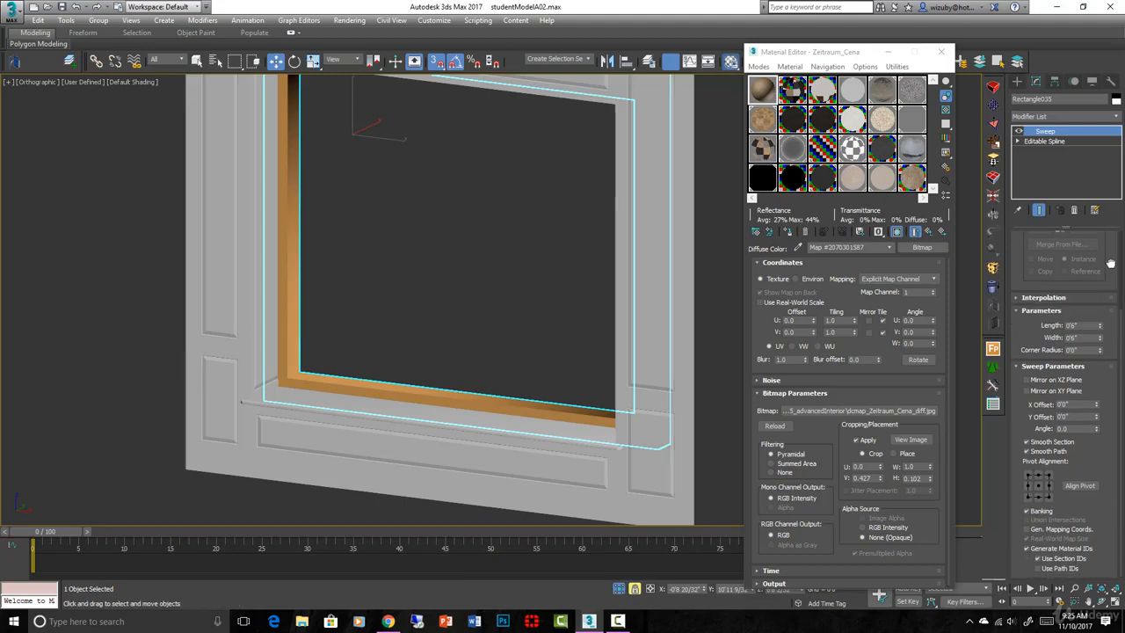
Turn off sweep path smoothing and size the section to 0'2 22/32" width, 0'1 18/32" length
left_click(1026, 451)
middle_click_drag(333, 300, 401, 308, "alt")
key("F4")
scroll(635, 346, "up", 5)
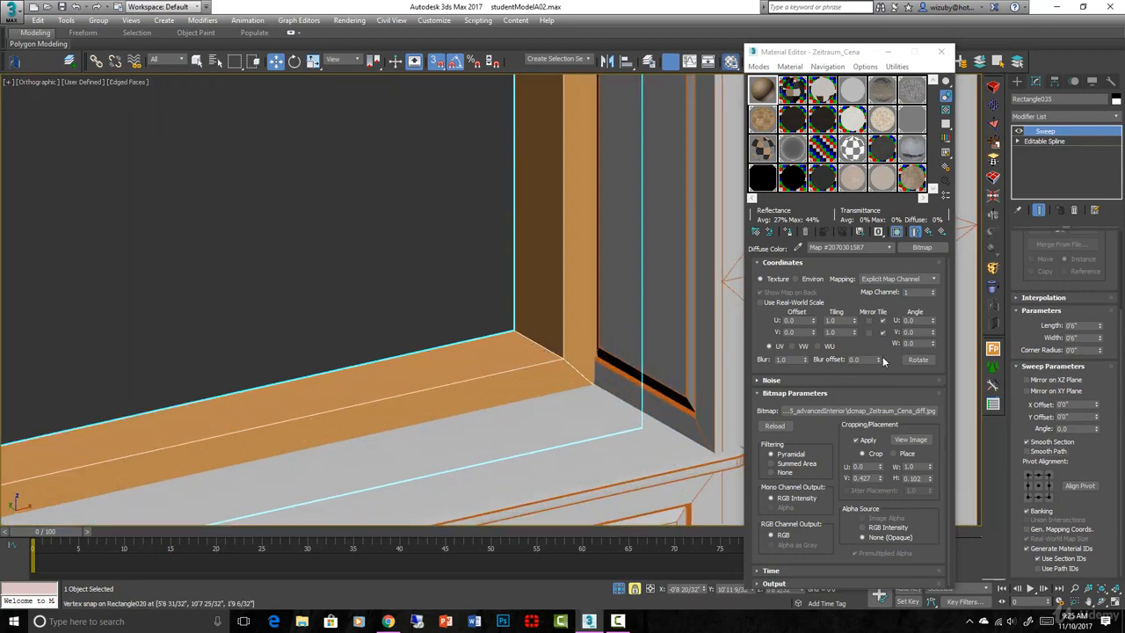
left_click_drag(1100, 340, 1100, 369)
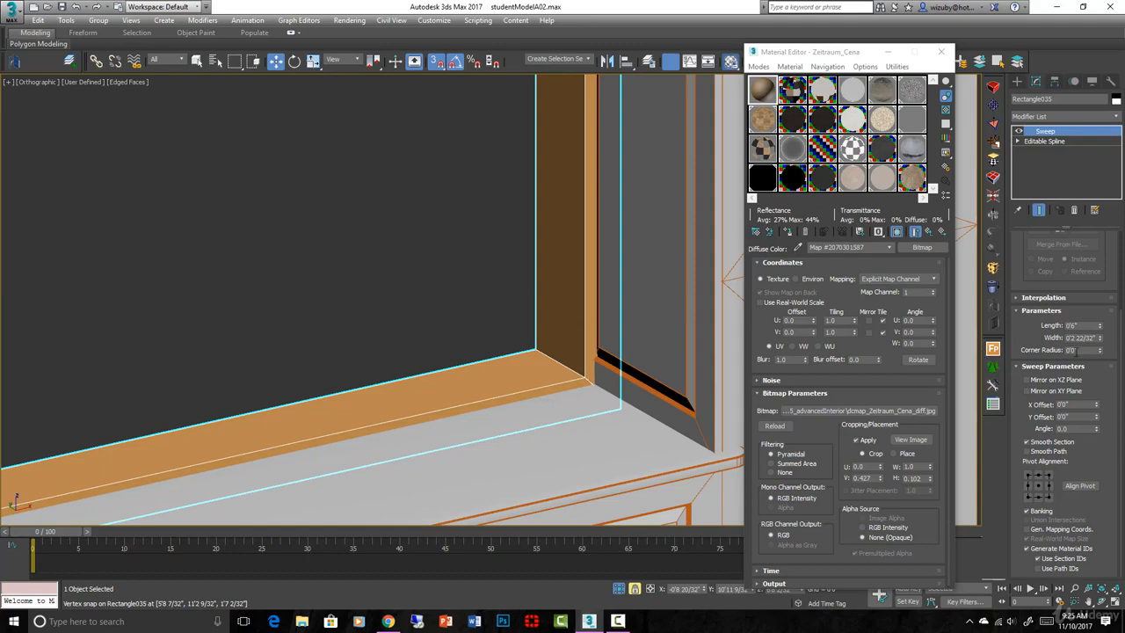
left_click_drag(1100, 326, 1096, 369)
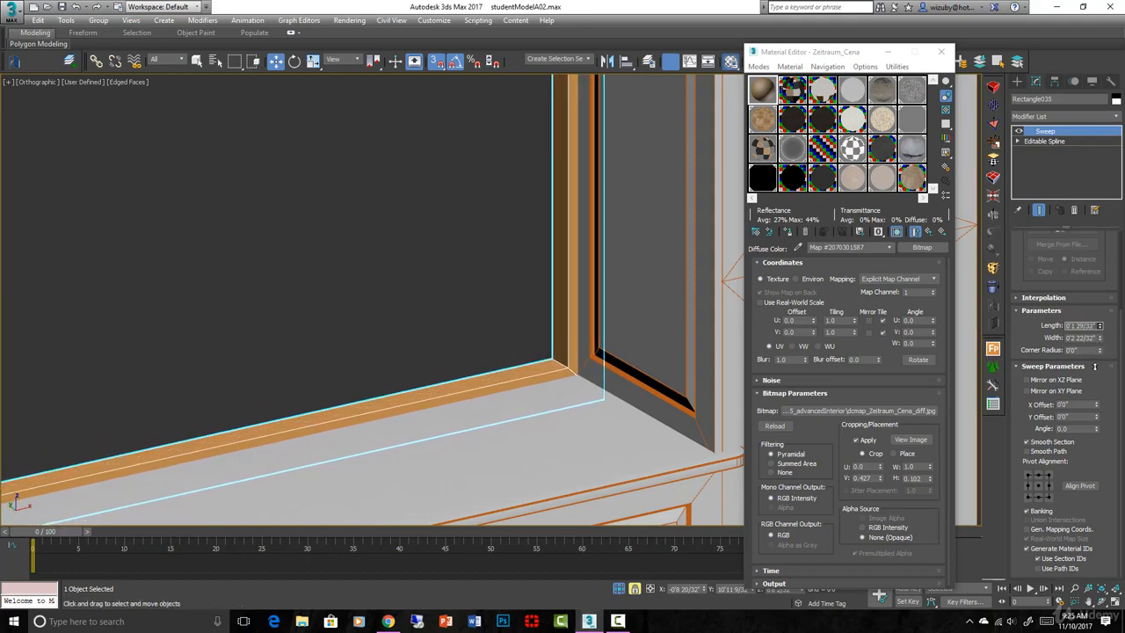
left_click_drag(1100, 328, 1073, 289)
In Top wireframe view, move the swept trim up into alignment with the frame
key("t")
scroll(653, 286, "down", 3)
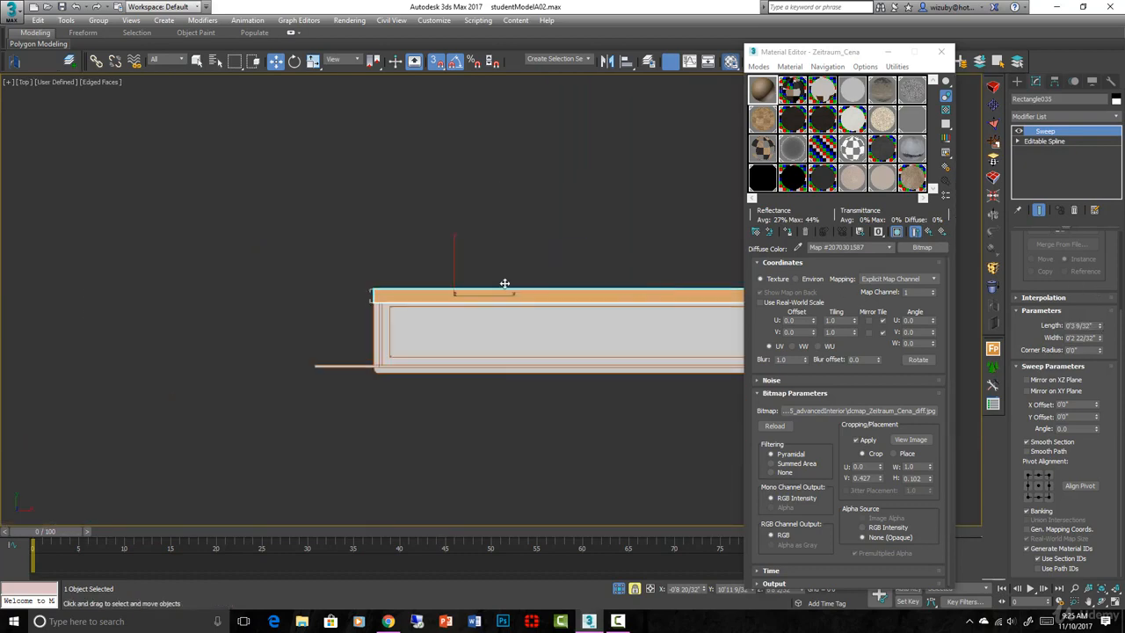
scroll(492, 284, "up", 2)
key("F3")
scroll(303, 290, "up", 3)
scroll(361, 339, "up", 2)
left_click_drag(360, 316, 361, 282)
scroll(405, 304, "down", 2)
scroll(369, 282, "up", 3)
left_click_drag(409, 314, 408, 305)
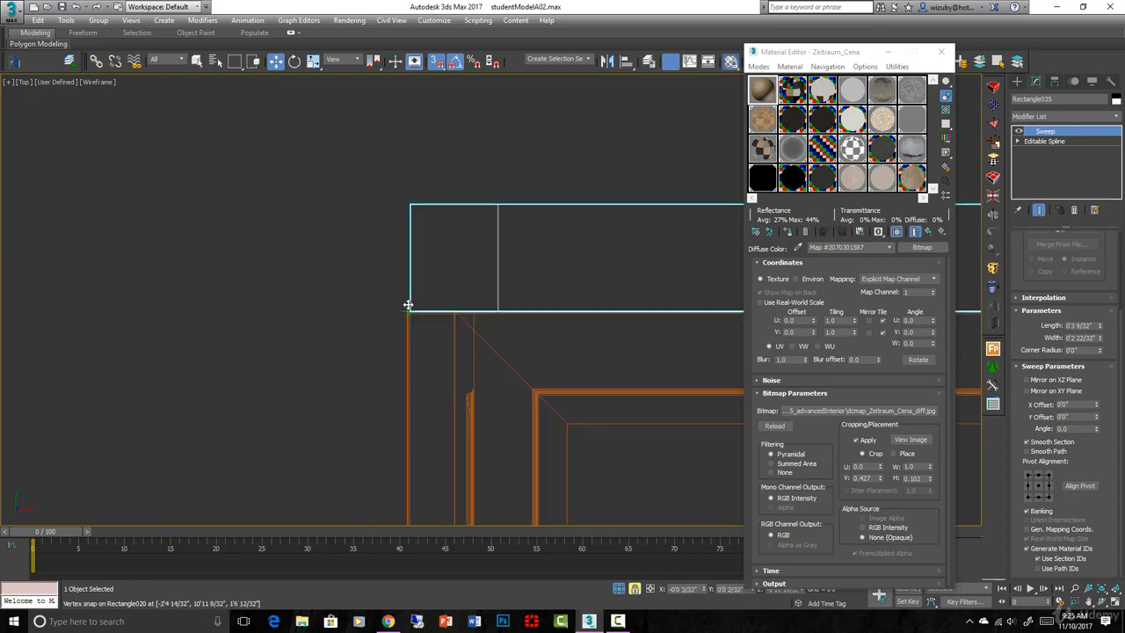
scroll(440, 317, "down", 4)
Orbit and pan around the shaded window with nothing selected to inspect it
mouse_move(489, 369)
middle_mouse_down("alt")
mouse_move(349, 287)
mouse_move(345, 267)
middle_mouse_up("alt")
key("F3")
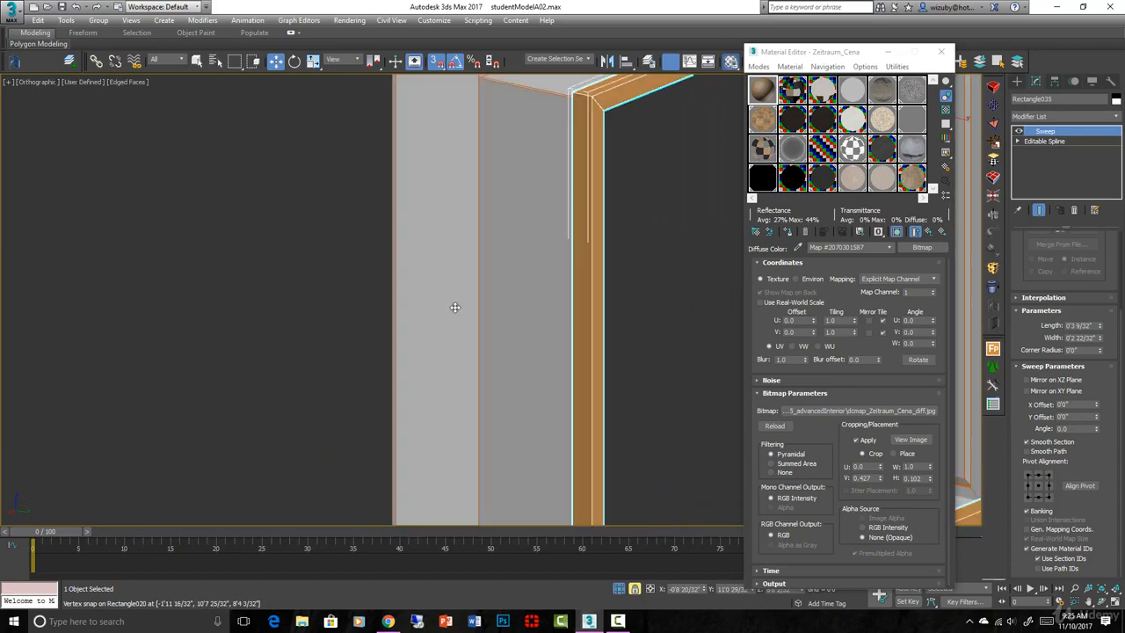
scroll(501, 334, "down", 4)
mouse_move(509, 339)
middle_mouse_down("alt")
mouse_move(553, 341)
mouse_move(535, 339)
middle_mouse_up("alt")
left_click(518, 359)
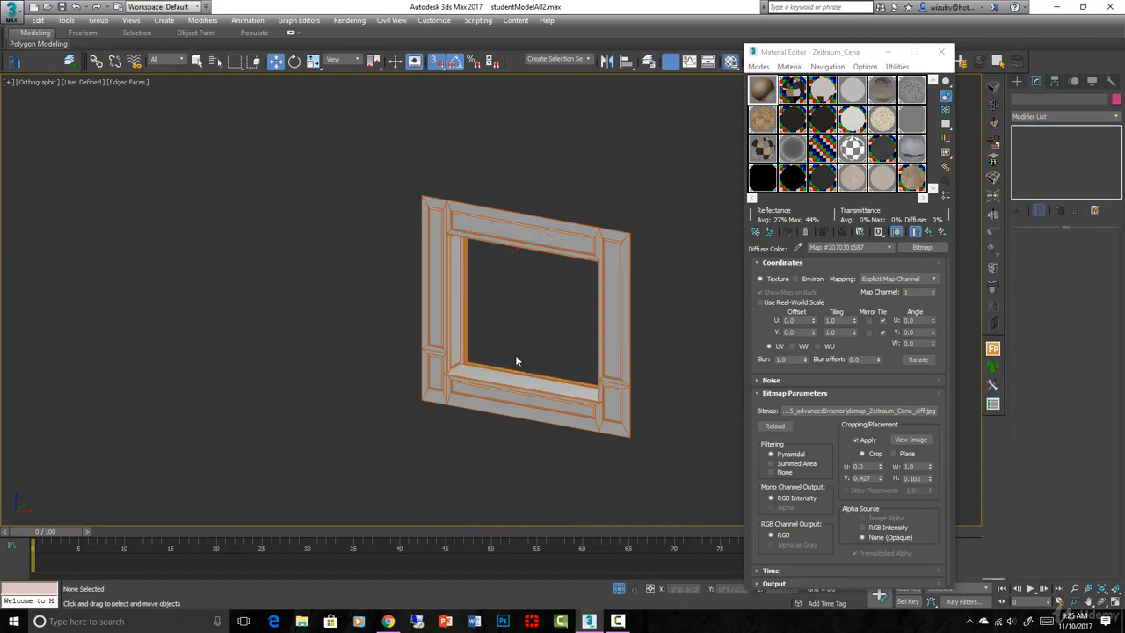
scroll(516, 360, "up", 5)
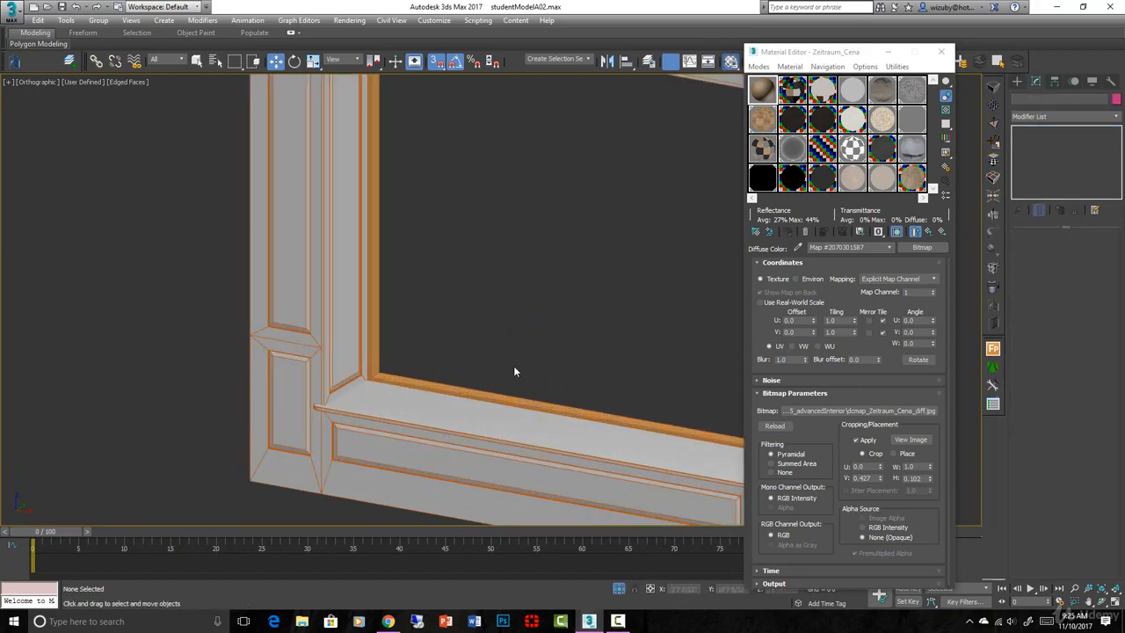
scroll(514, 364, "down", 5)
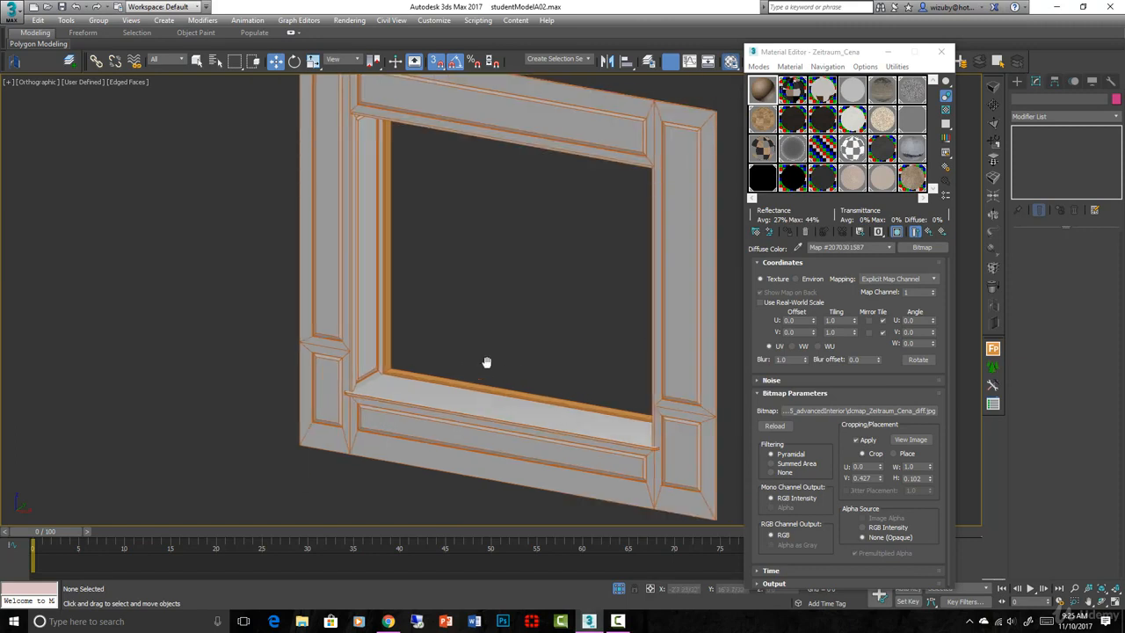
middle_click_drag(490, 360, 264, 457)
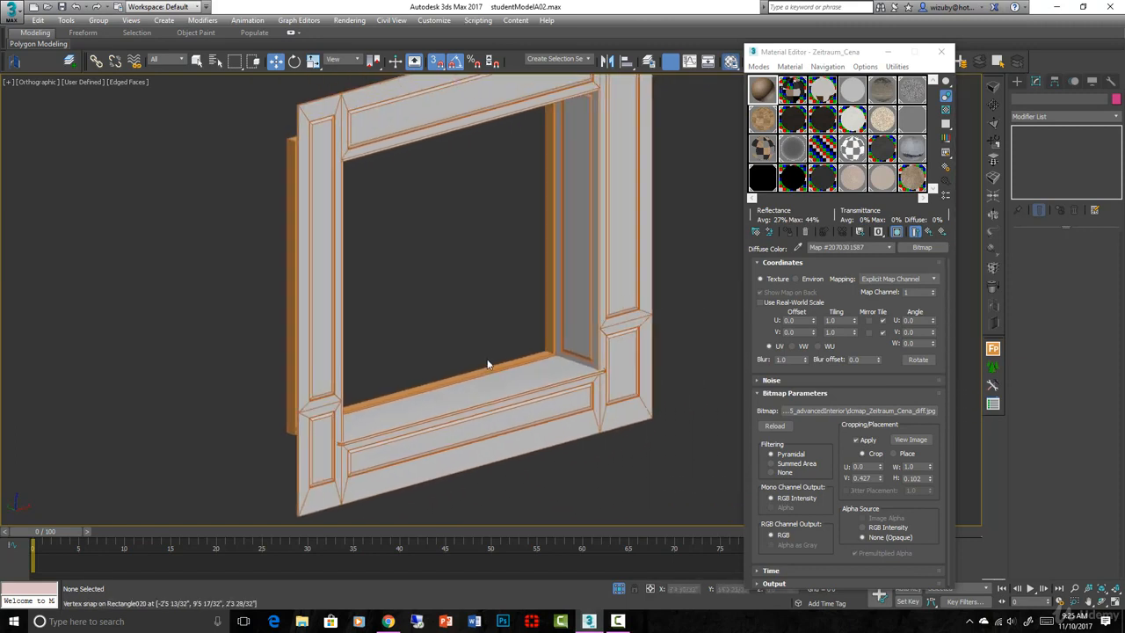
scroll(488, 364, "up", 3)
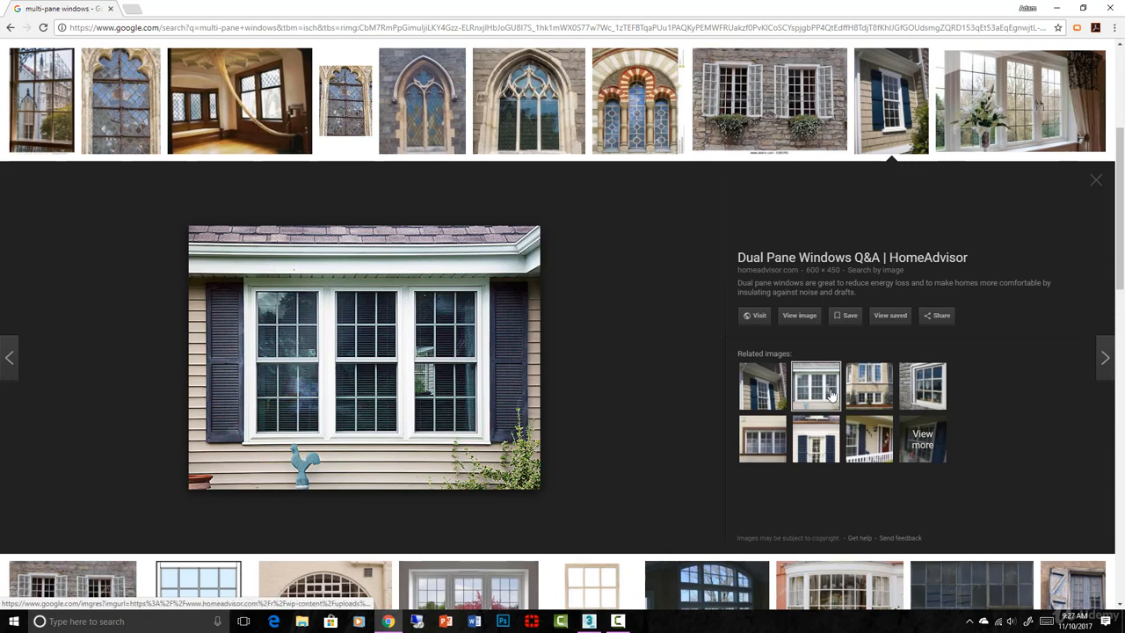
Preview six-pane, shuttered, muntin and dual-pane window photos, then return to 3ds Max
left_click(923, 385)
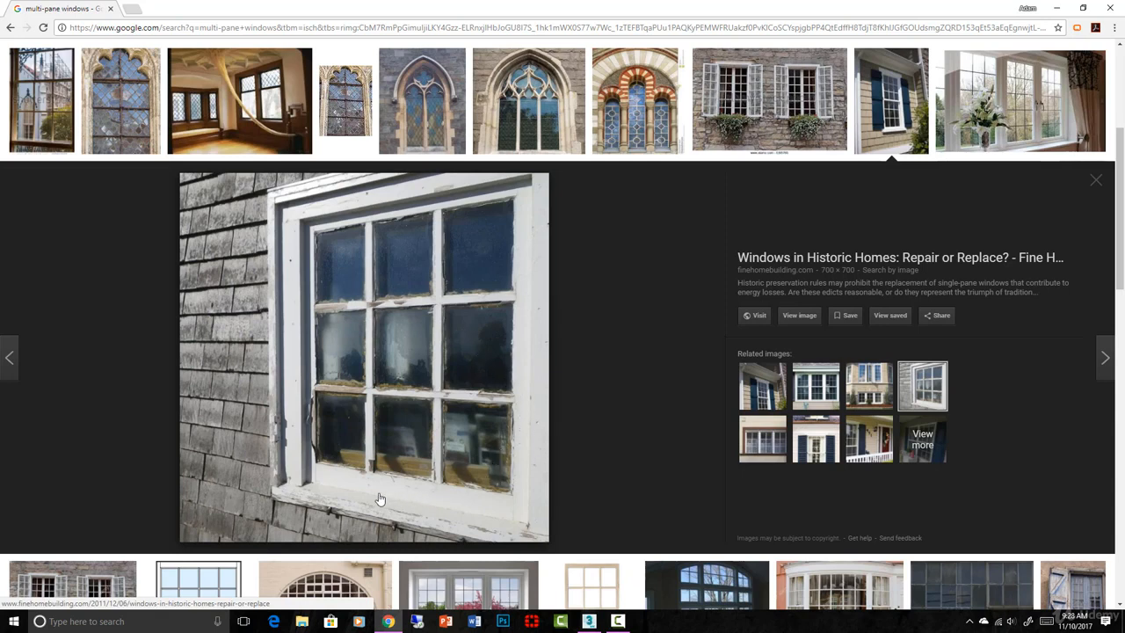
left_click(850, 451)
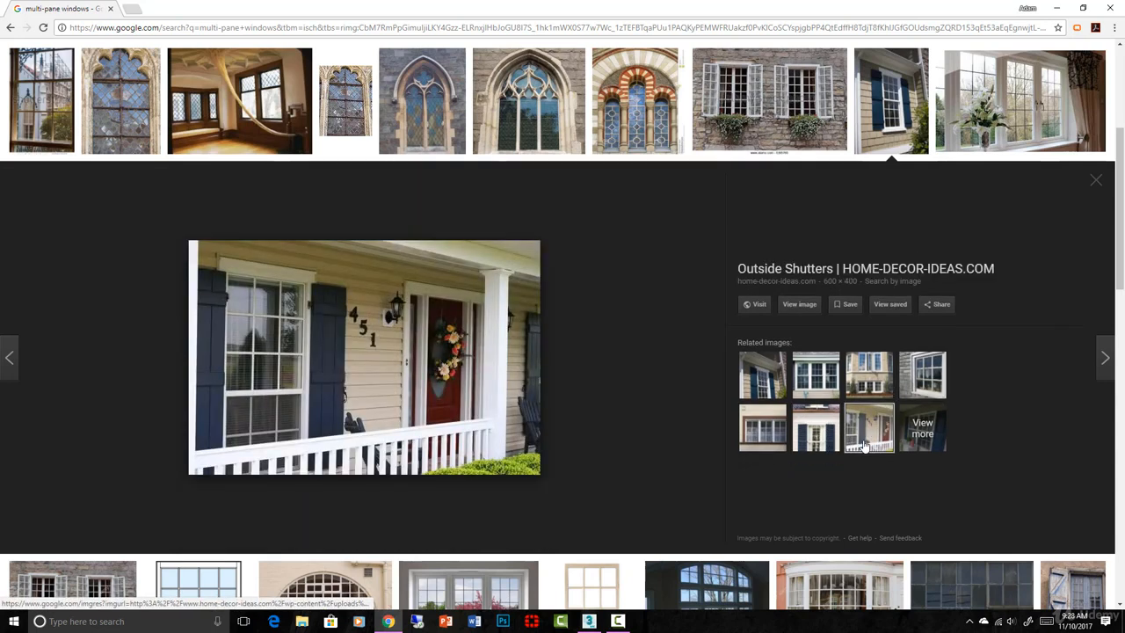
left_click(783, 442)
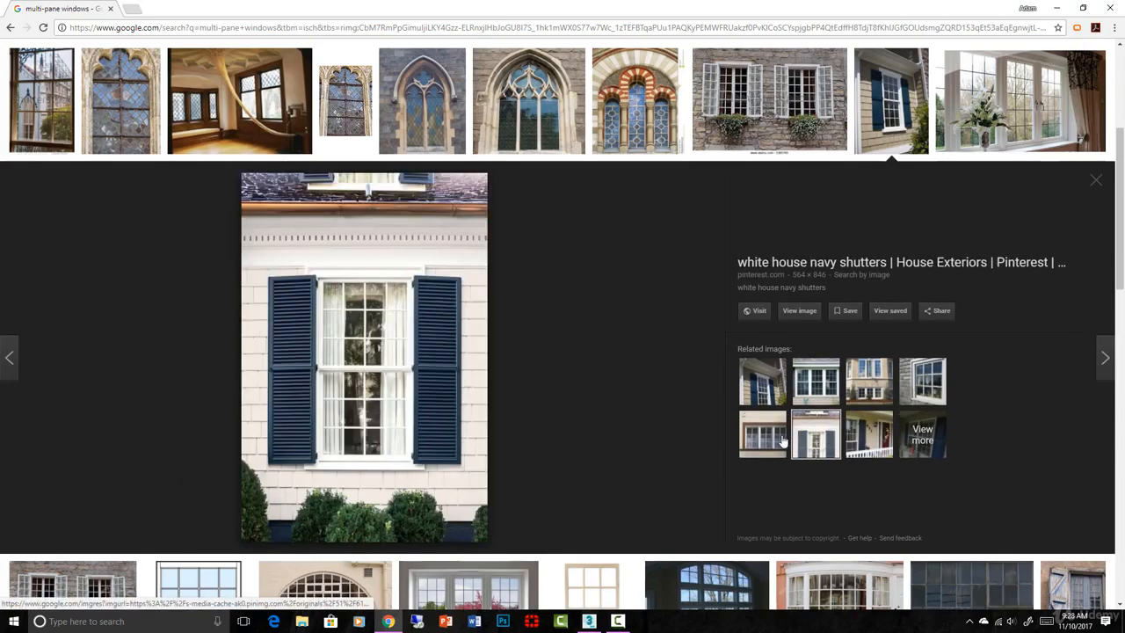
left_click(769, 440)
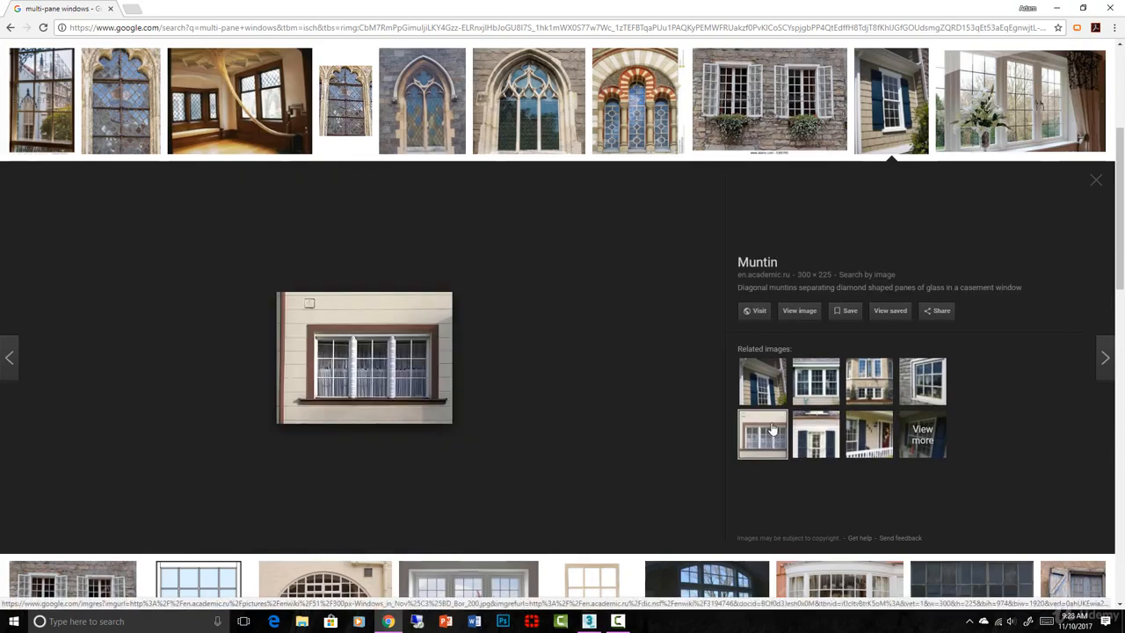
left_click(774, 390)
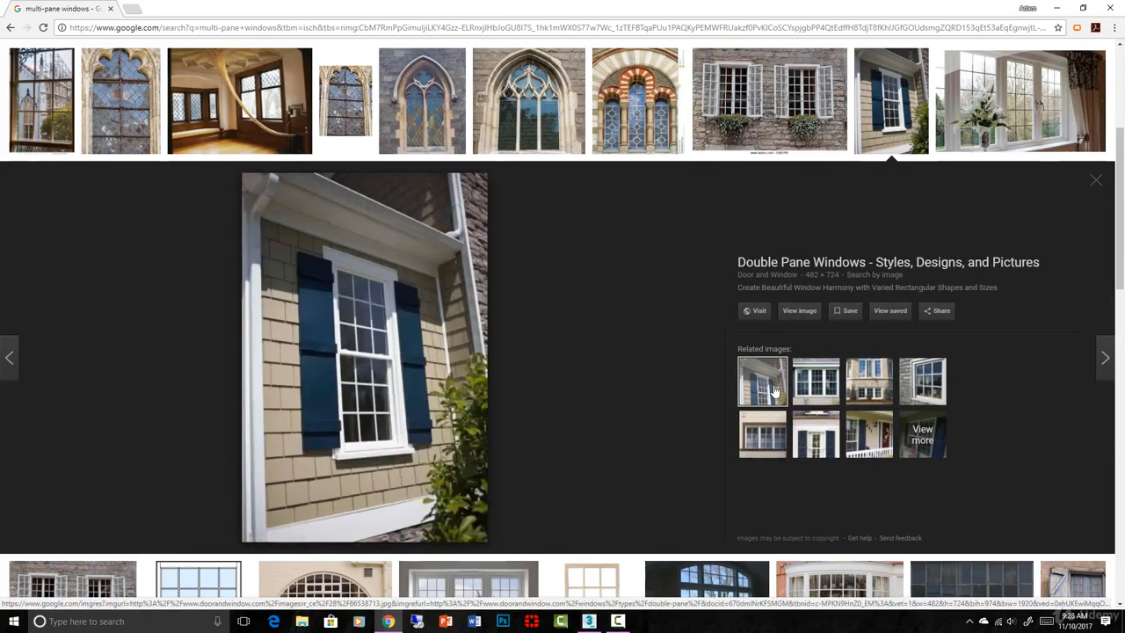
left_click(817, 393)
left_click(922, 386)
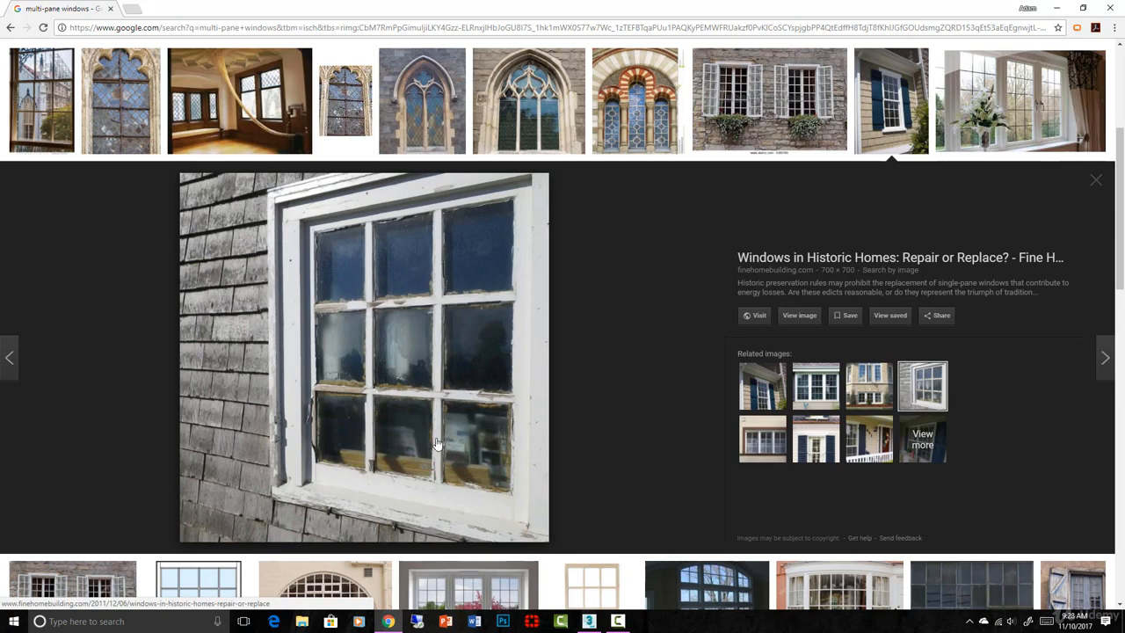
left_click(589, 621)
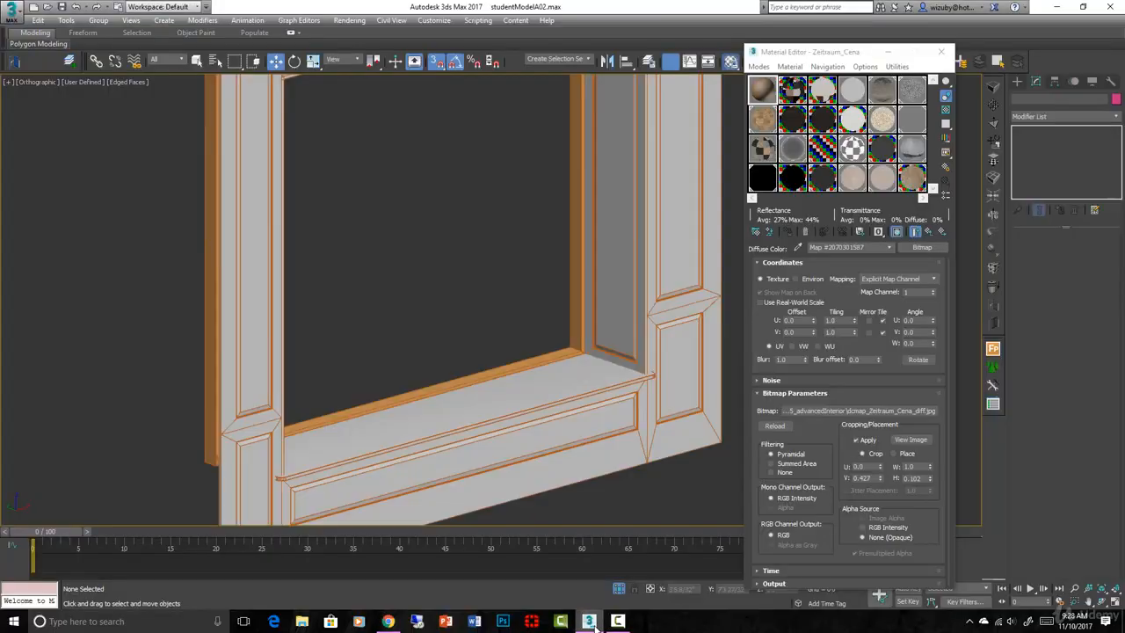
Select frame Rectangle035, view it from the Front, and isolate it
left_click(580, 351)
middle_click_drag(580, 350, 681, 312, "alt")
scroll(681, 312, "down", 4)
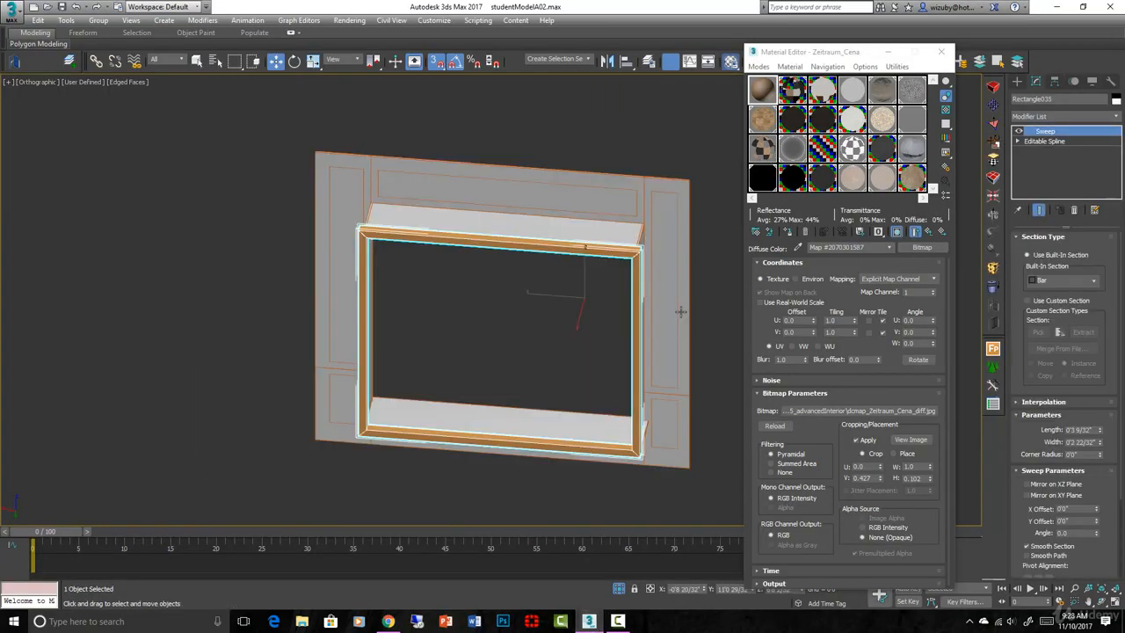
key("f")
scroll(558, 325, "down", 2)
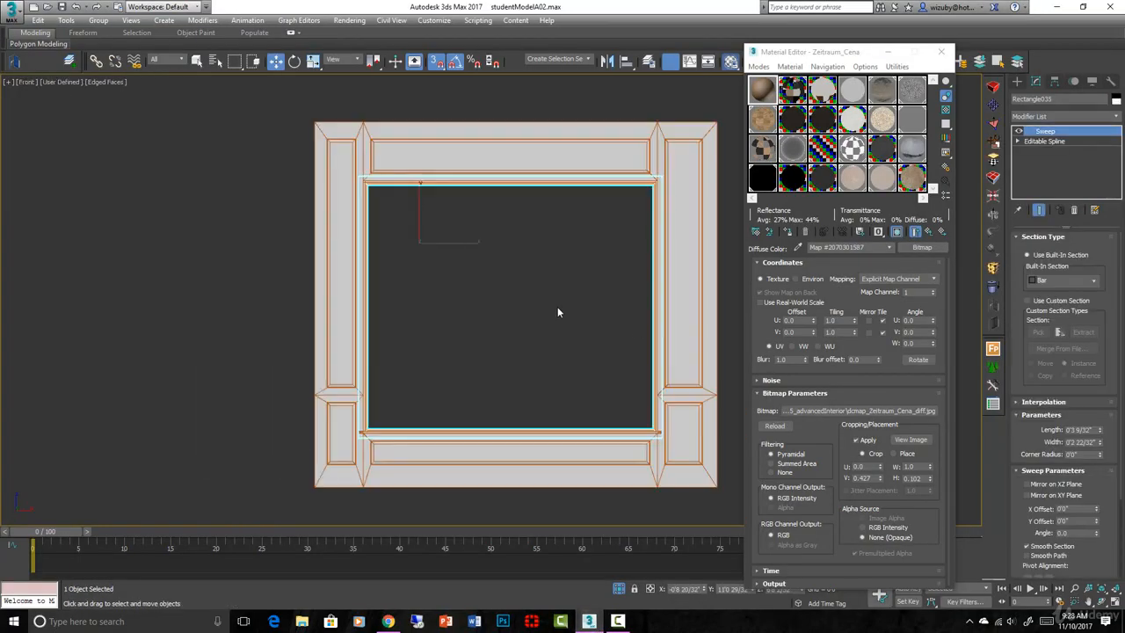
key("alt+q")
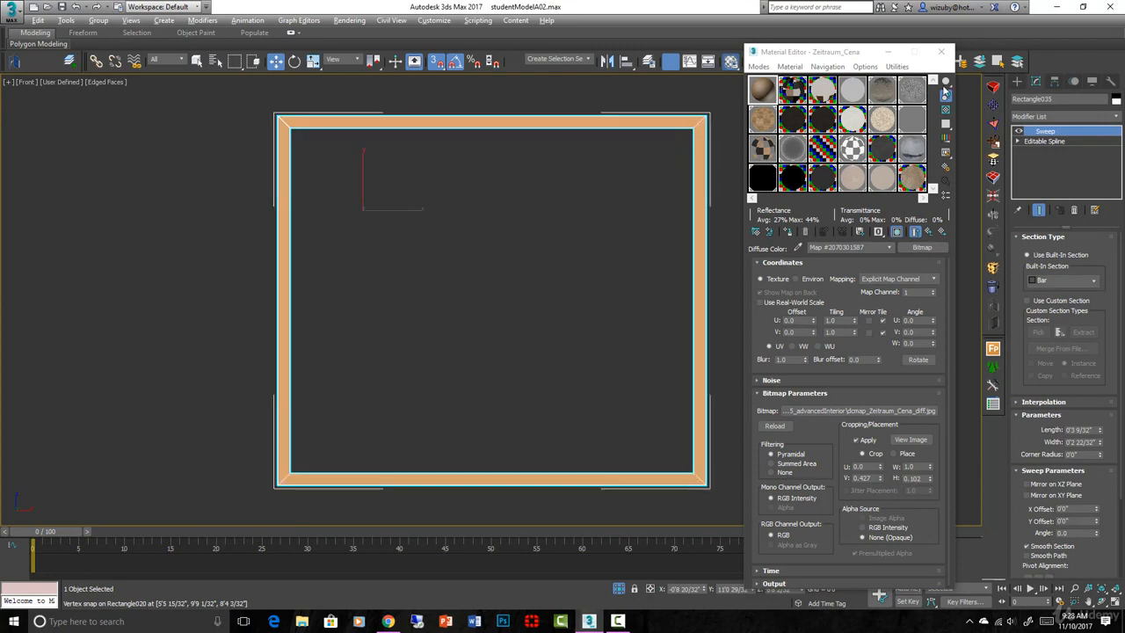
Draw Rectangle036 snapped to the frame's inner opening corners
left_click(1016, 81)
left_click(1087, 163)
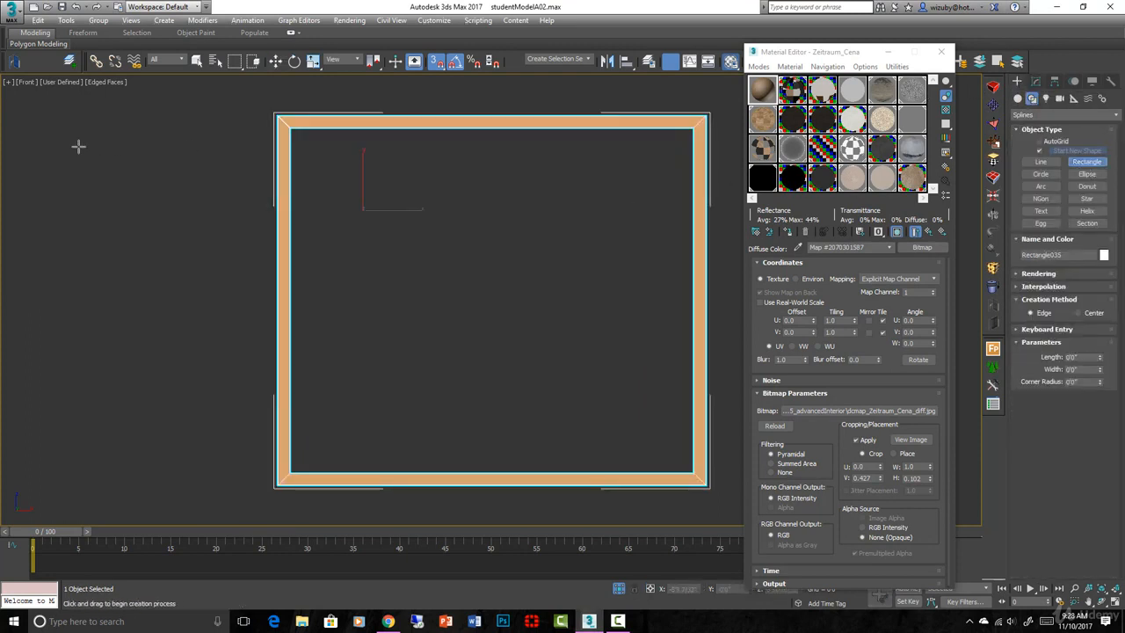
left_click_drag(299, 129, 694, 475)
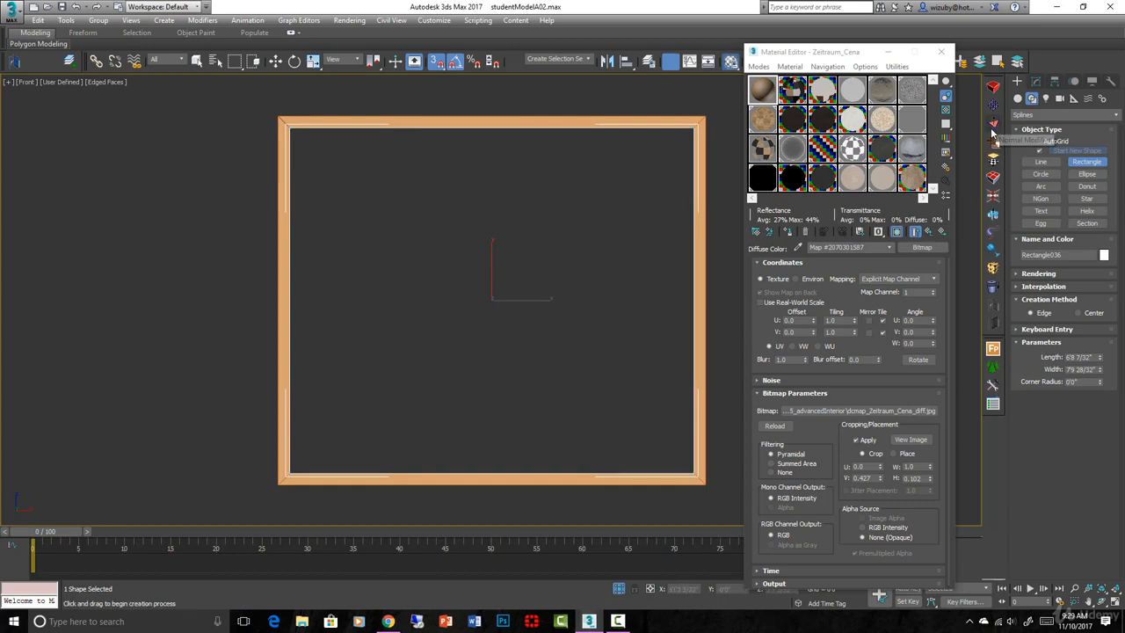
right_click(602, 326)
right_click(648, 415)
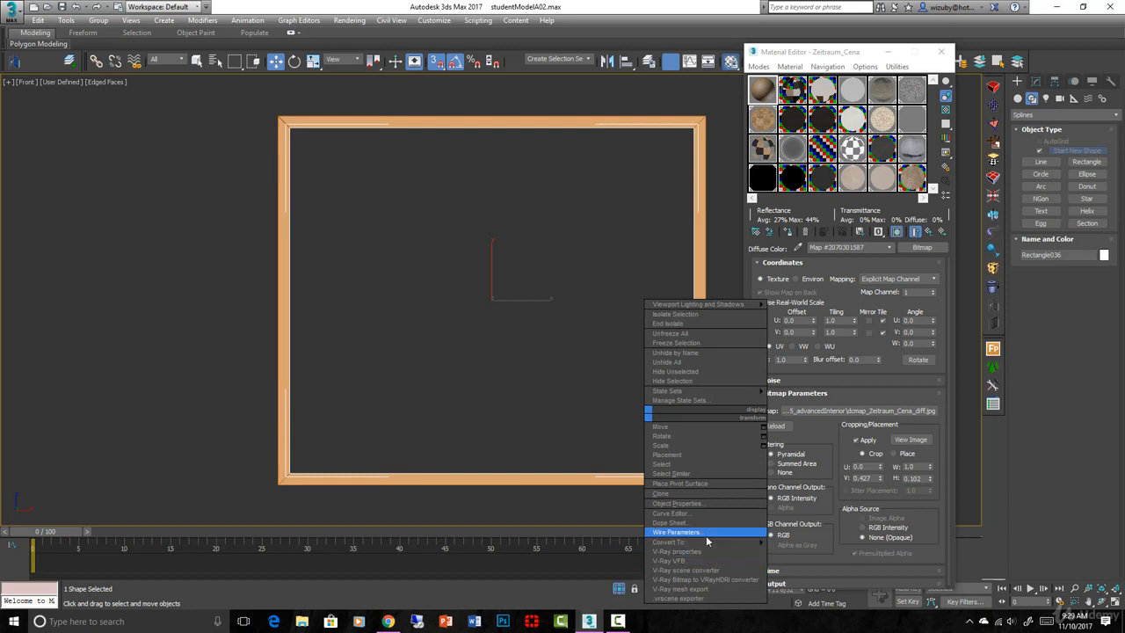
Convert the rectangle to Editable Poly and connect its top and bottom edges with a vertical edge
mouse_move(707, 542)
left_click(797, 561)
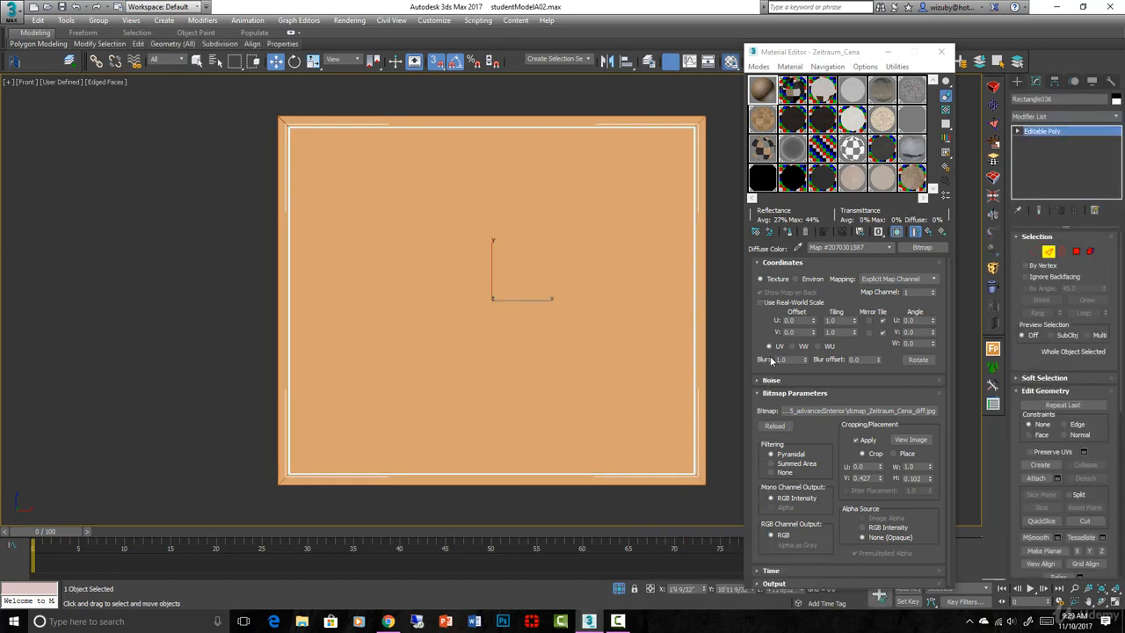
key("2")
left_click_drag(468, 116, 469, 91)
left_click_drag(1062, 486, 982, 32)
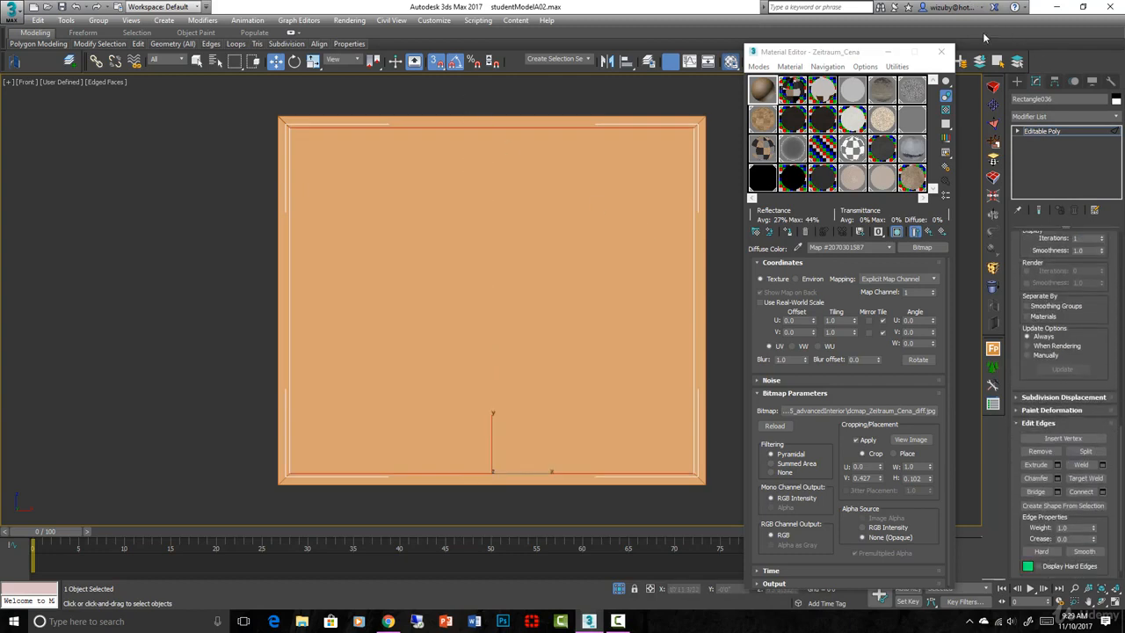
left_click(1088, 492)
Select both halves of the panel at polygon level and orbit to inspect them
left_click(1017, 130)
left_click(1041, 171)
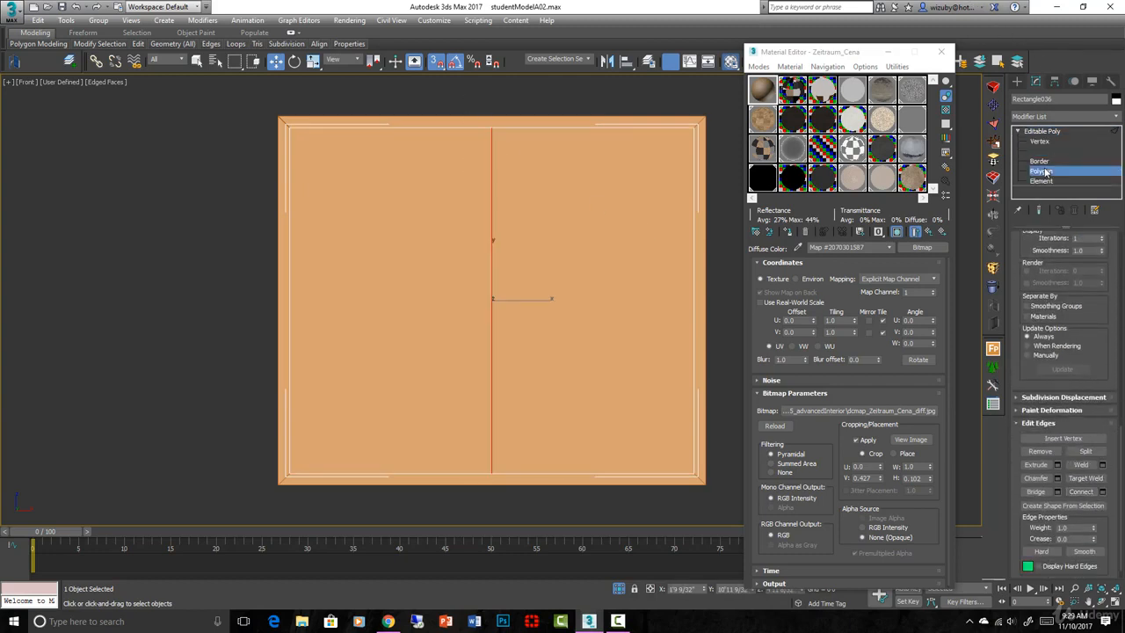
left_click(534, 299)
left_click(404, 310, "ctrl")
scroll(424, 316, "down", 2)
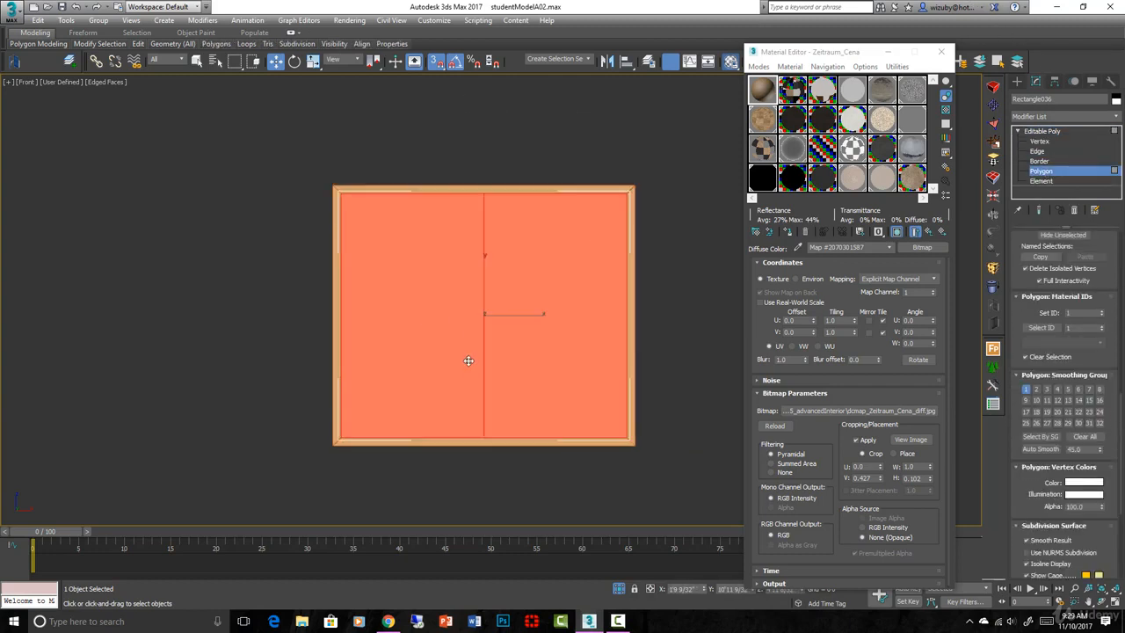
middle_click_drag(469, 359, 515, 397, "alt")
scroll(515, 396, "up", 3)
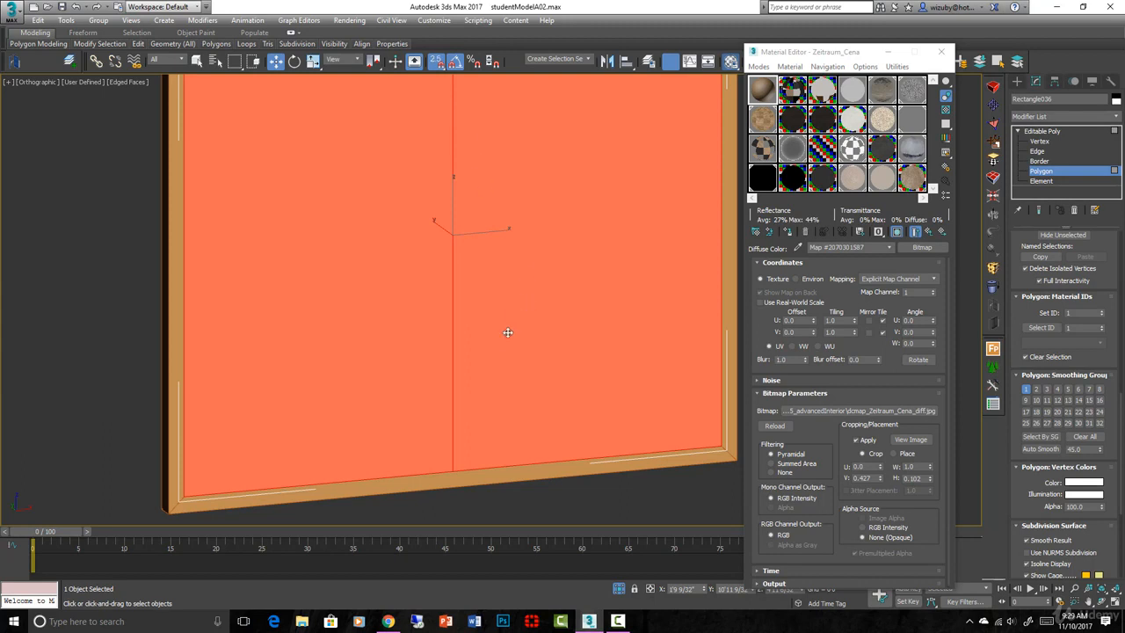
middle_click_drag(506, 340, 523, 355, "alt")
scroll(562, 358, "up", 2)
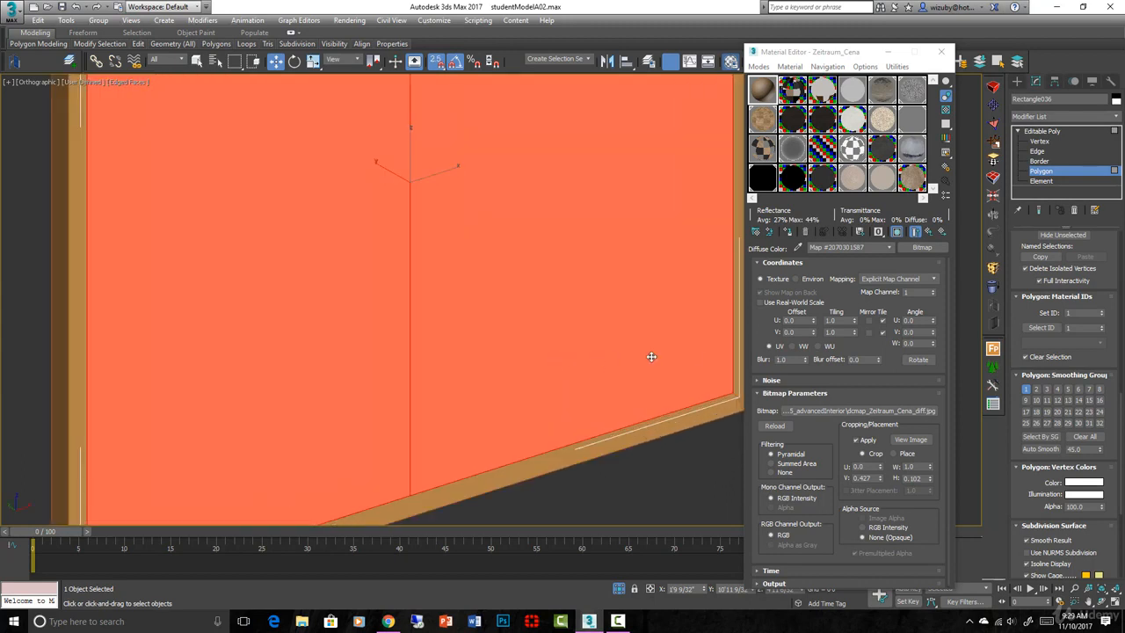
scroll(580, 352, "down", 5)
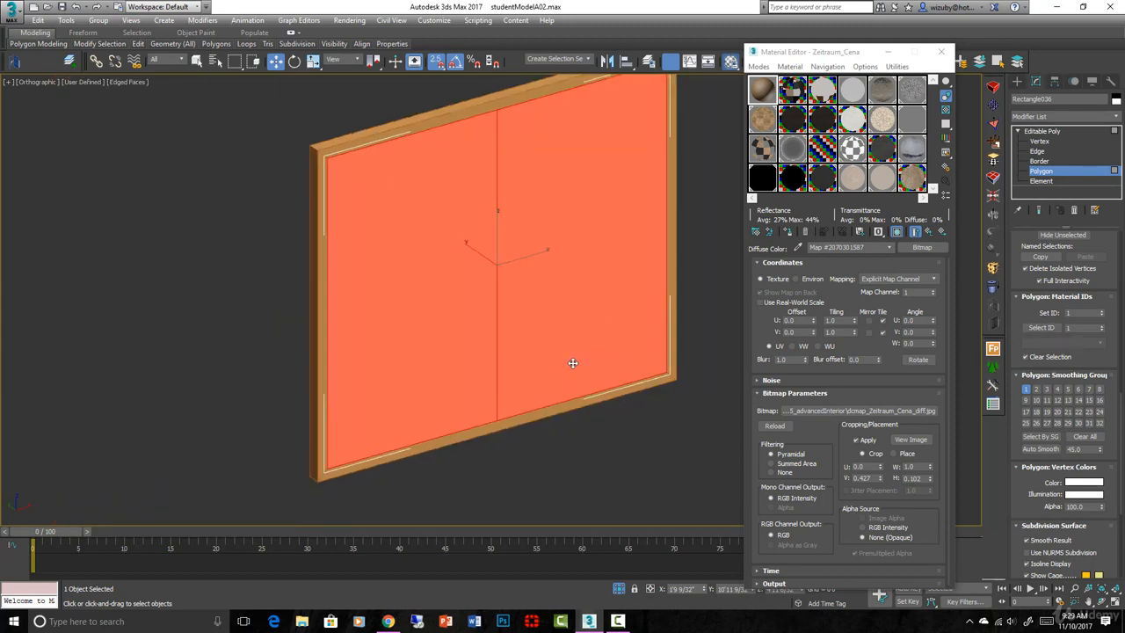
middle_click_drag(572, 367, 556, 357, "alt")
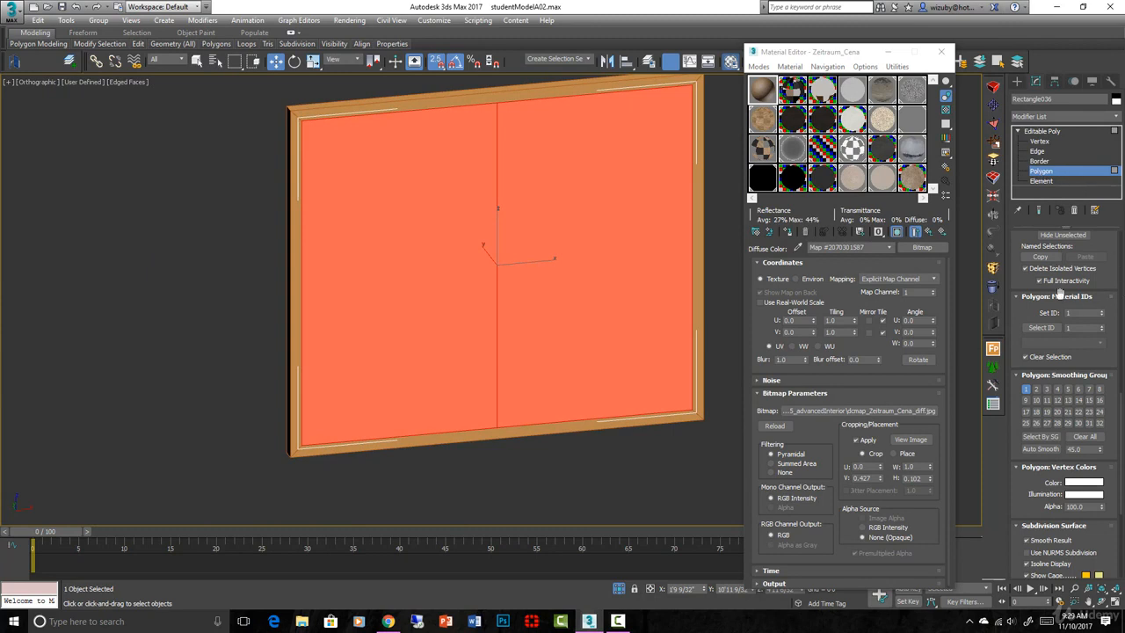
scroll(1077, 438, "up", 5)
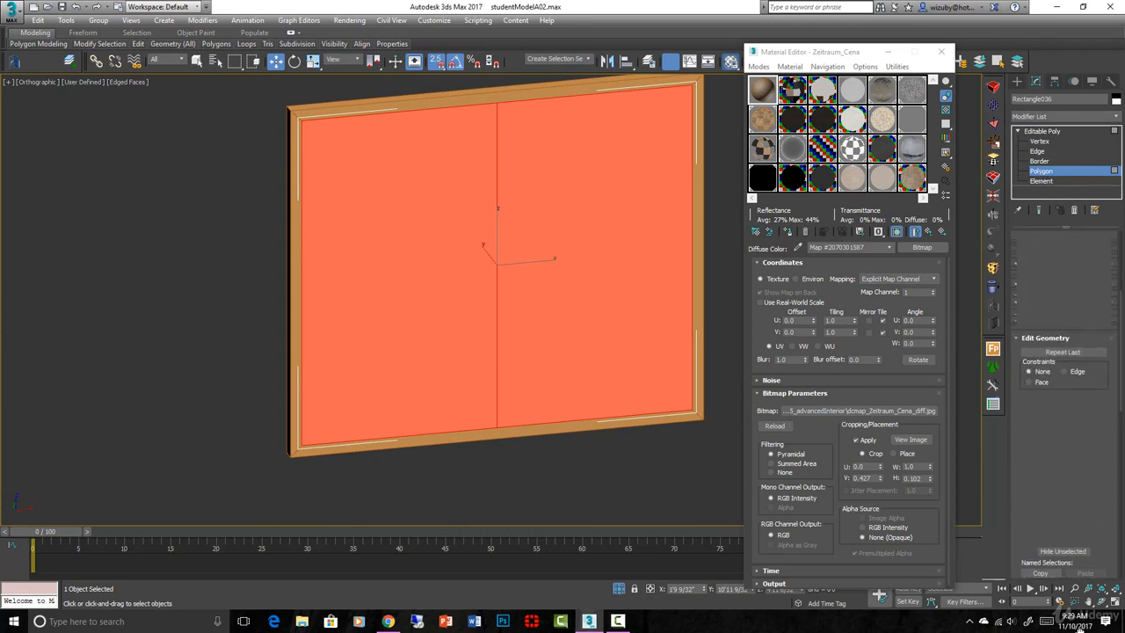
scroll(1106, 415, "up", 3)
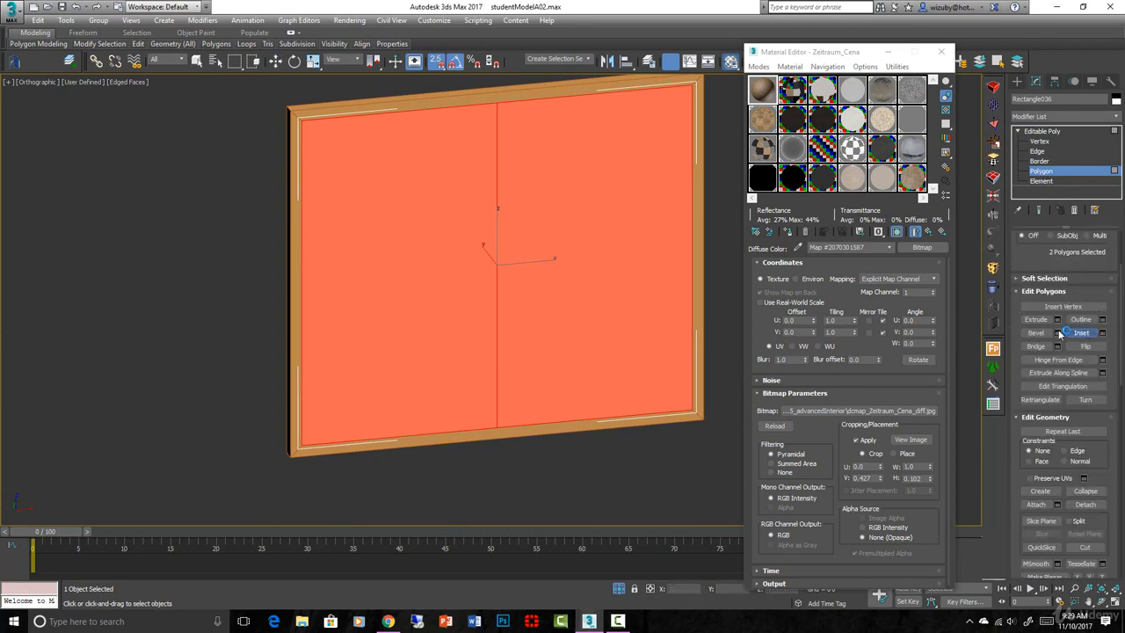
Inset the two selected panel polygons
left_click(1081, 332)
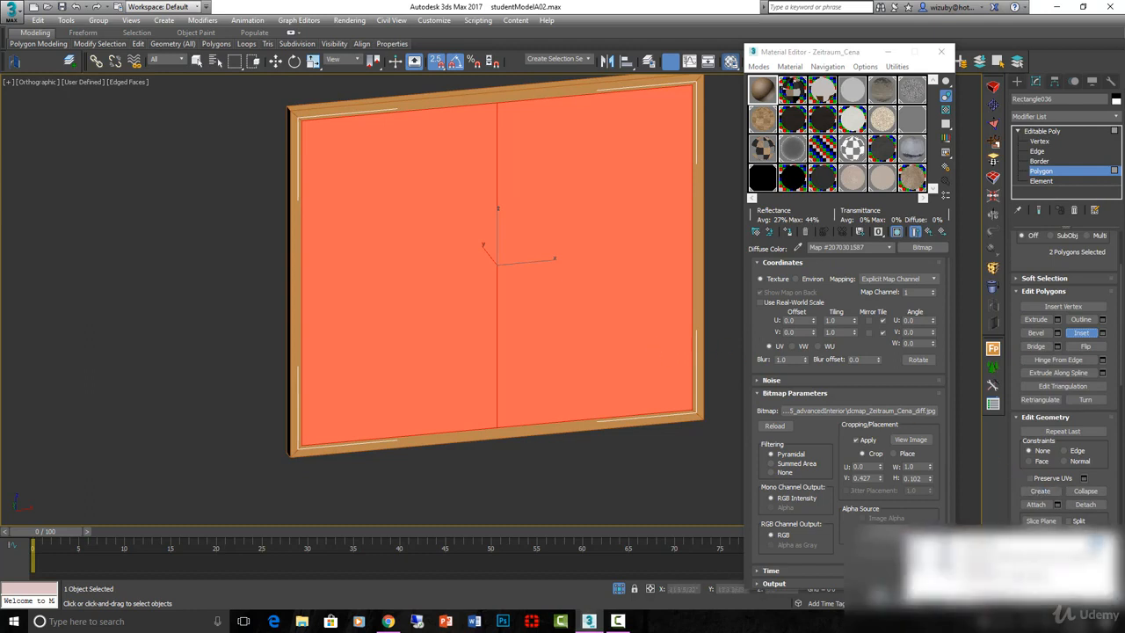
left_click(1102, 332)
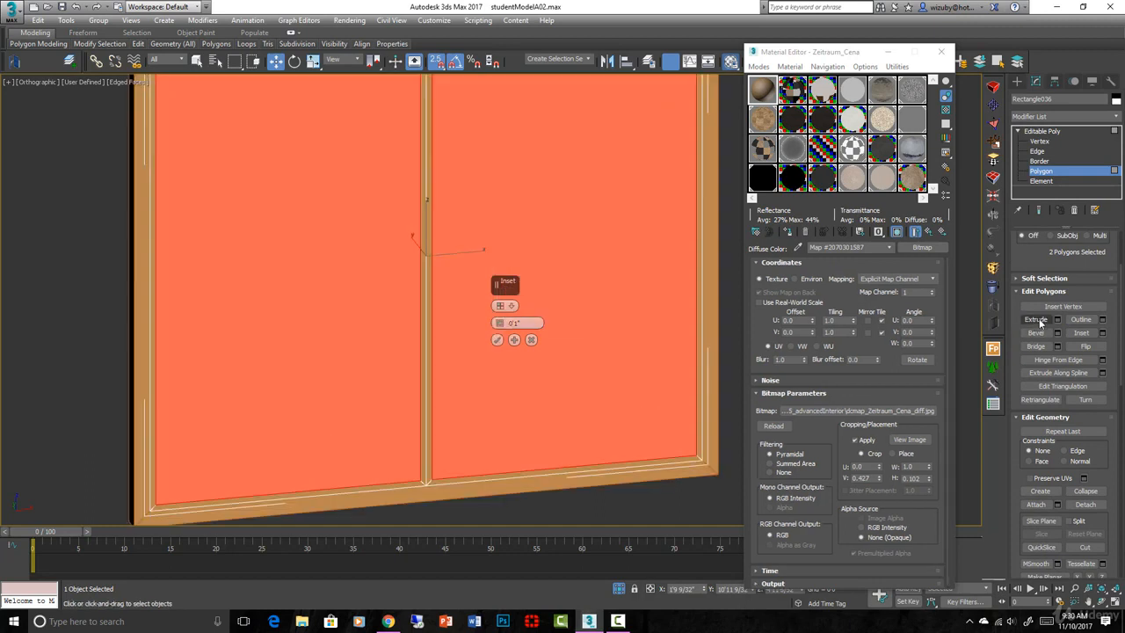
left_click(1041, 320)
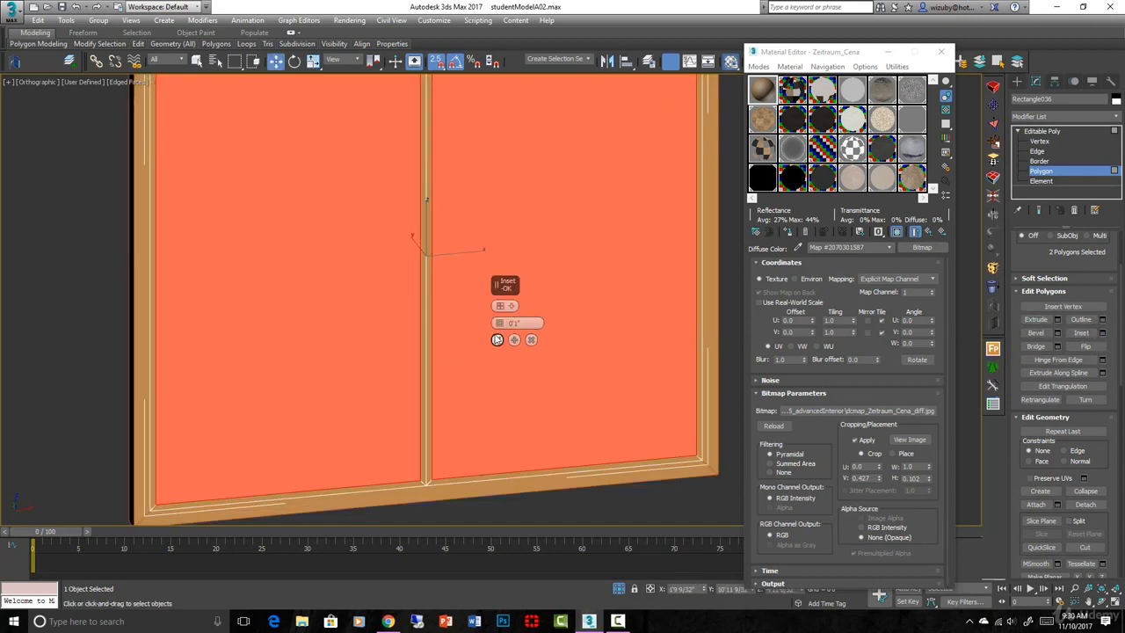
left_click(511, 336)
Extrude the two inset panels out from the frame and check their depth
left_click(1035, 320)
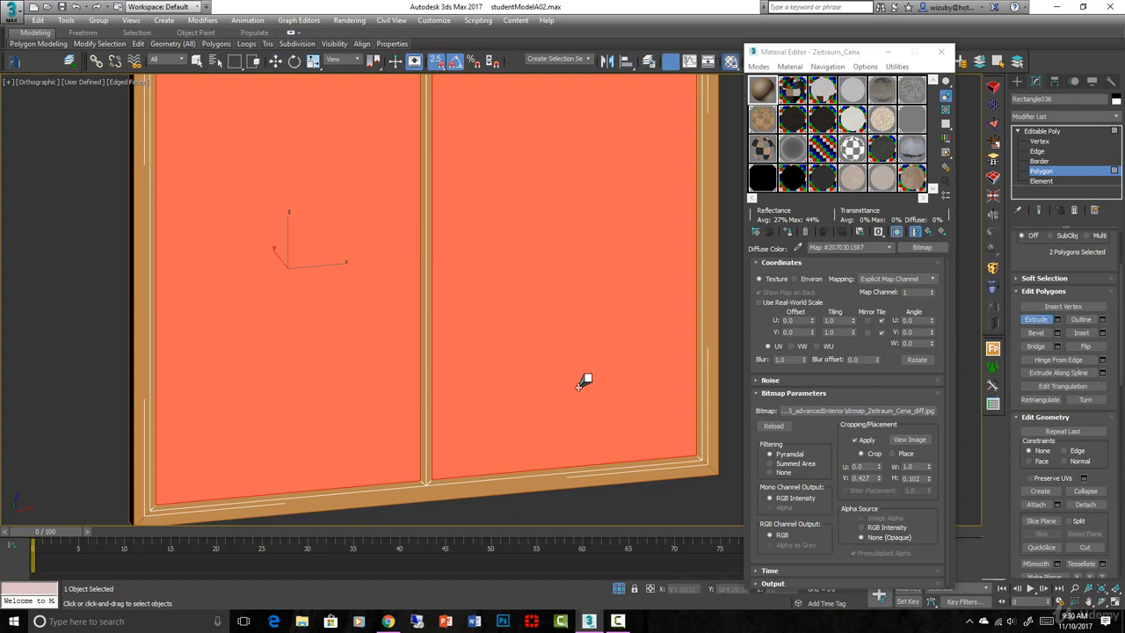
scroll(576, 382, "up", 3)
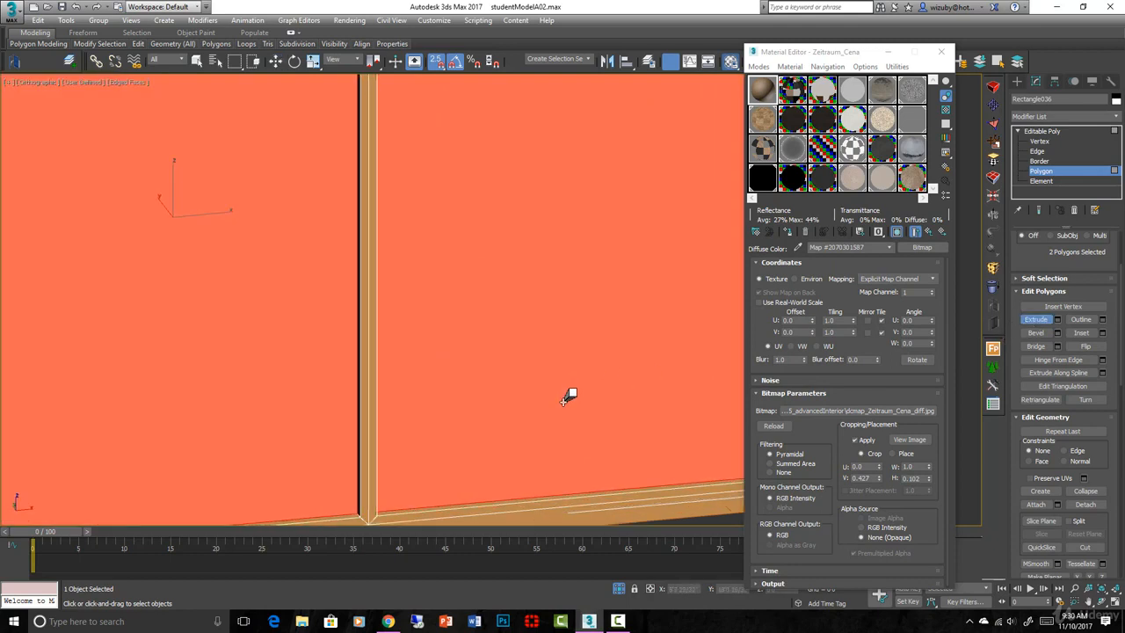
left_click_drag(564, 402, 564, 400)
scroll(606, 415, "down", 3)
middle_click_drag(606, 414, 663, 420, "alt")
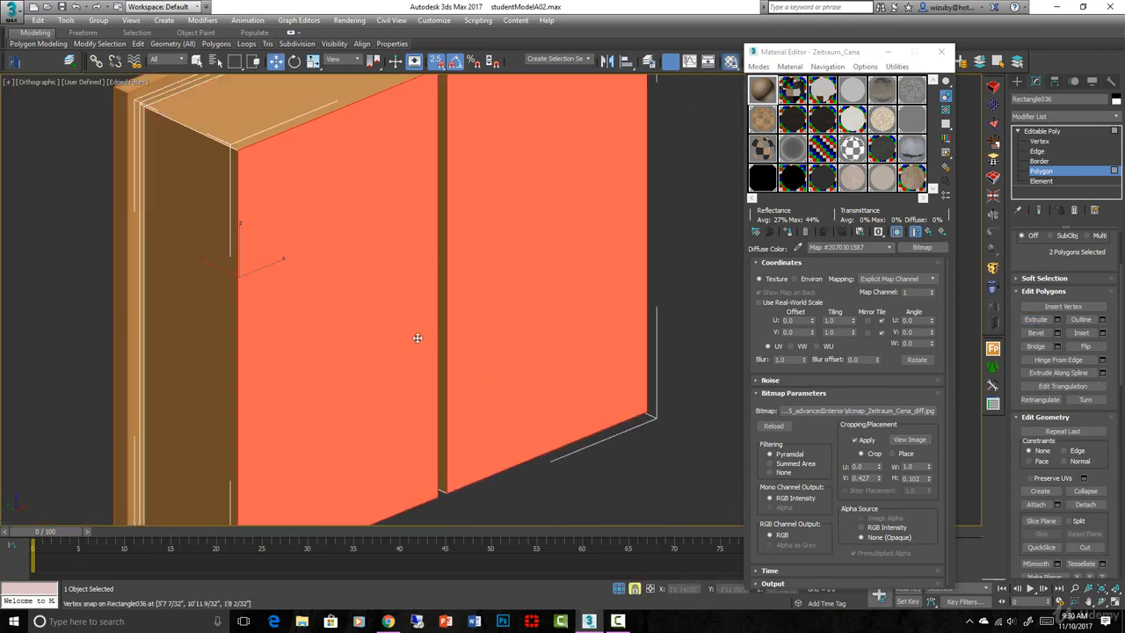
left_click_drag(419, 336, 217, 214)
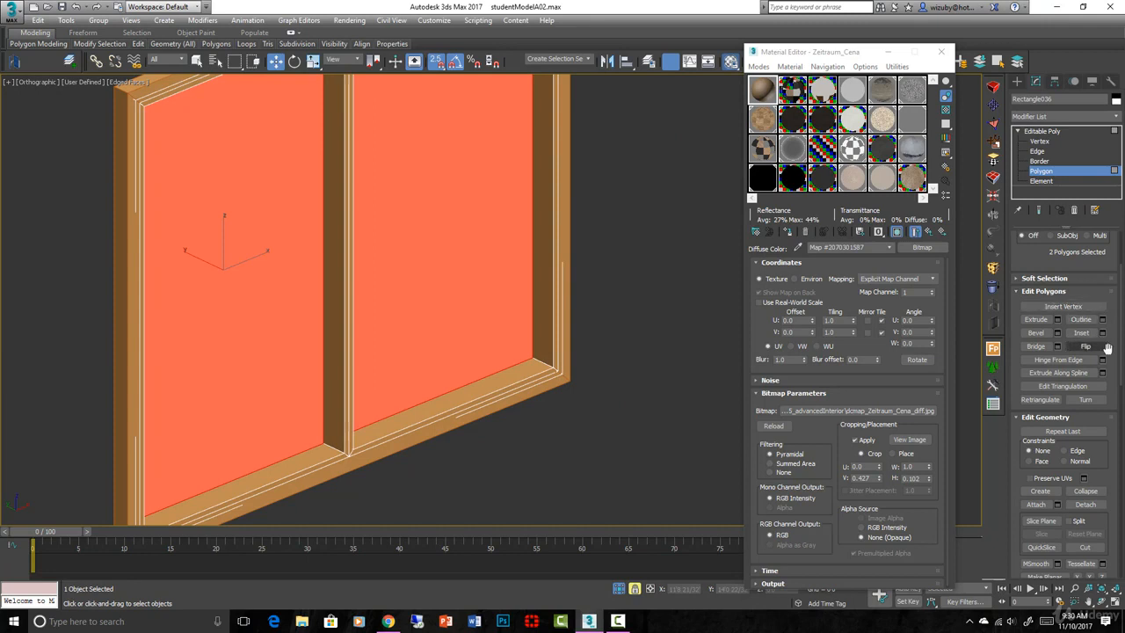
scroll(1080, 291, "down", 3)
scroll(1072, 325, "down", 4)
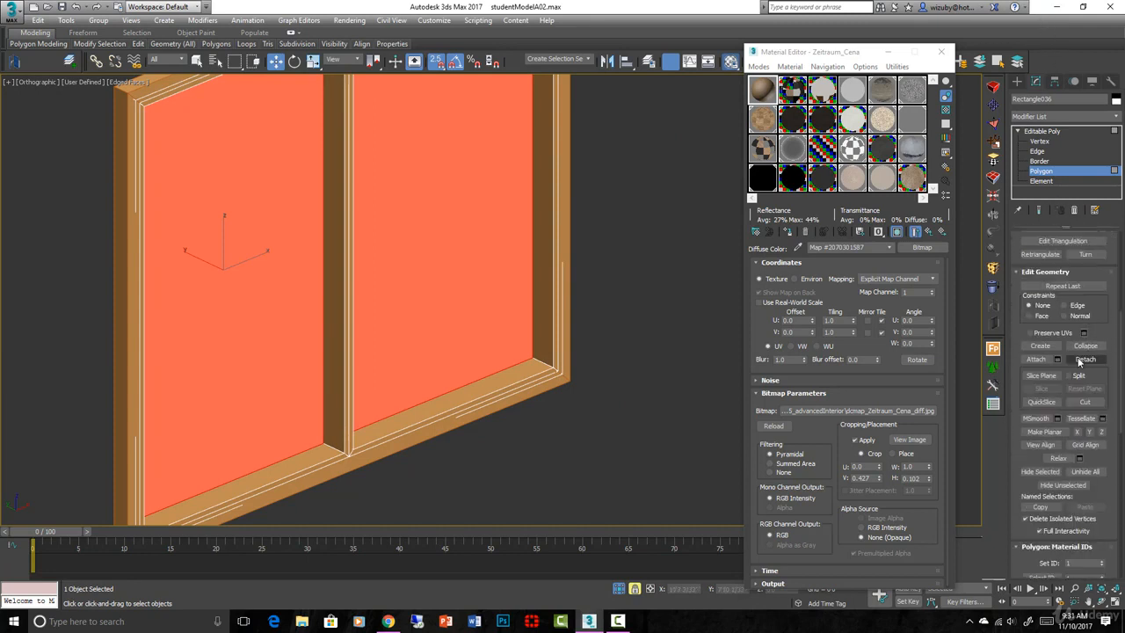
Detach the two panels from the frame as a separate object
left_click(1080, 359)
left_click(589, 324)
middle_click_drag(588, 326, 318, 389, "alt")
scroll(318, 389, "up", 3)
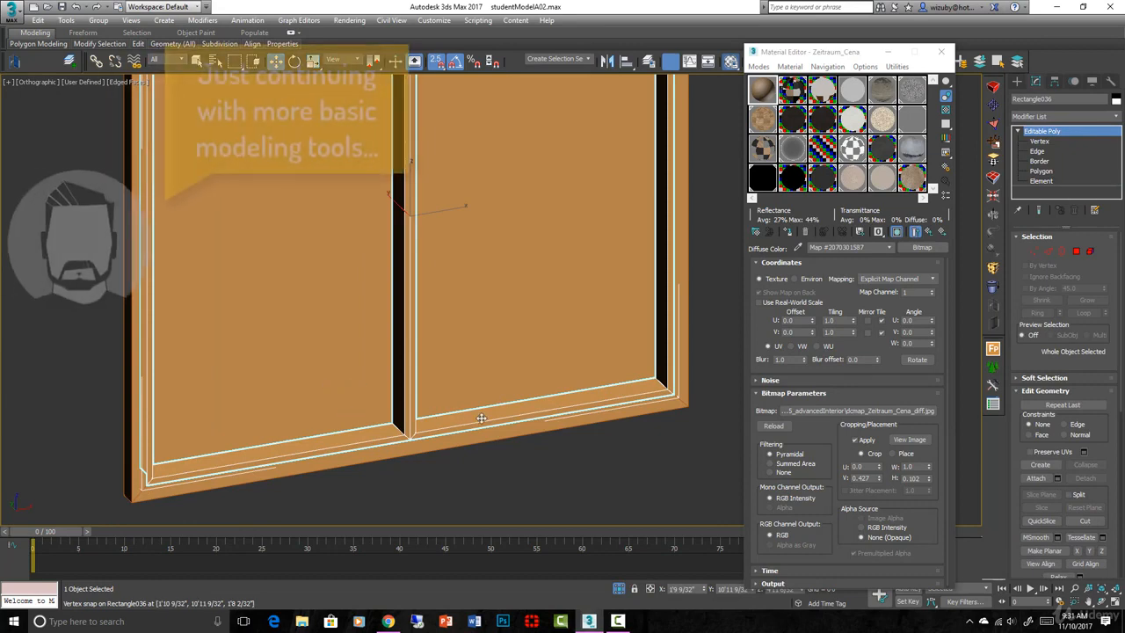
Switch to a wireframe top view with nothing selected and start a new Line shape
key("t")
key("F3")
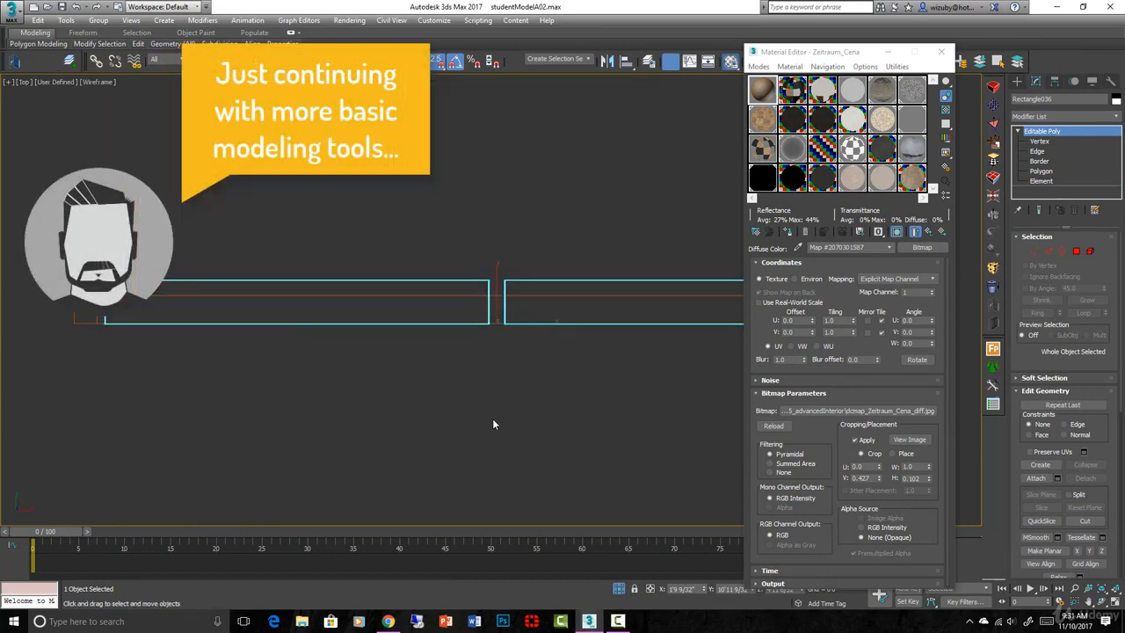
left_click(492, 418)
left_click(1019, 81)
left_click(1040, 161)
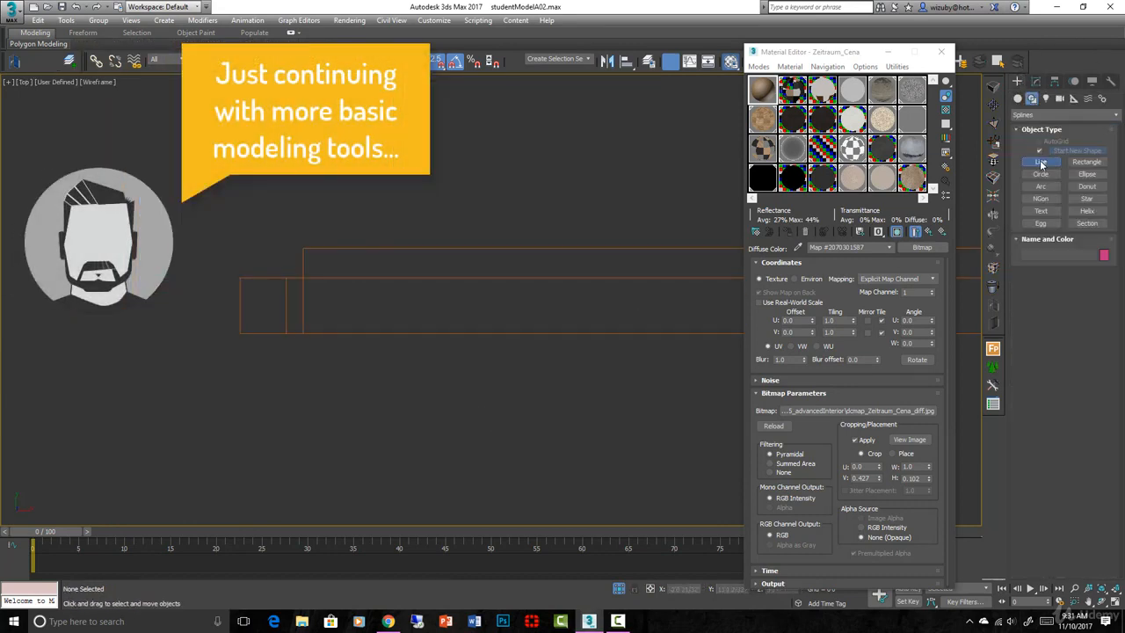
scroll(320, 286, "down", 2)
scroll(305, 312, "up", 2)
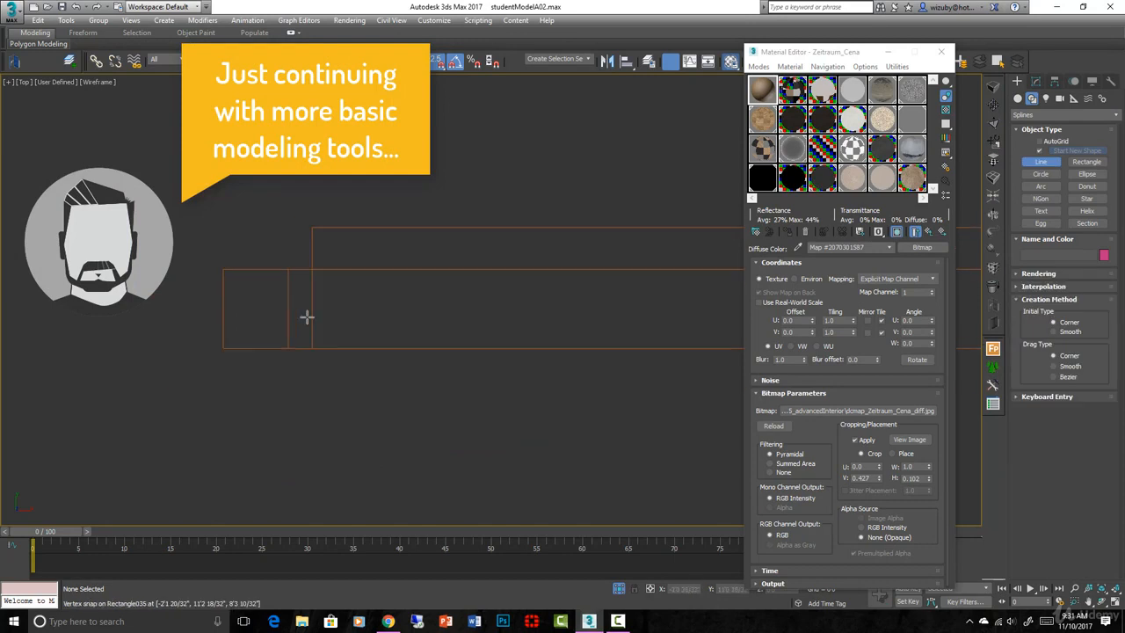
scroll(314, 351, "up", 2)
Place the profile's lower stepped points, starting at the frame corner
left_click(345, 363)
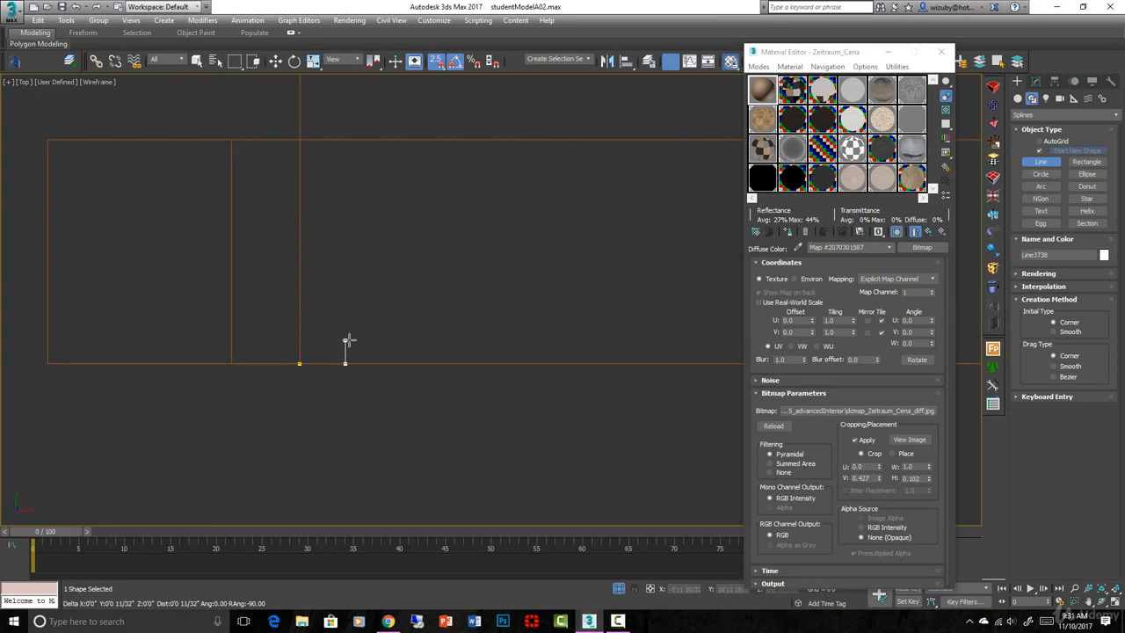
left_click(329, 336, "shift")
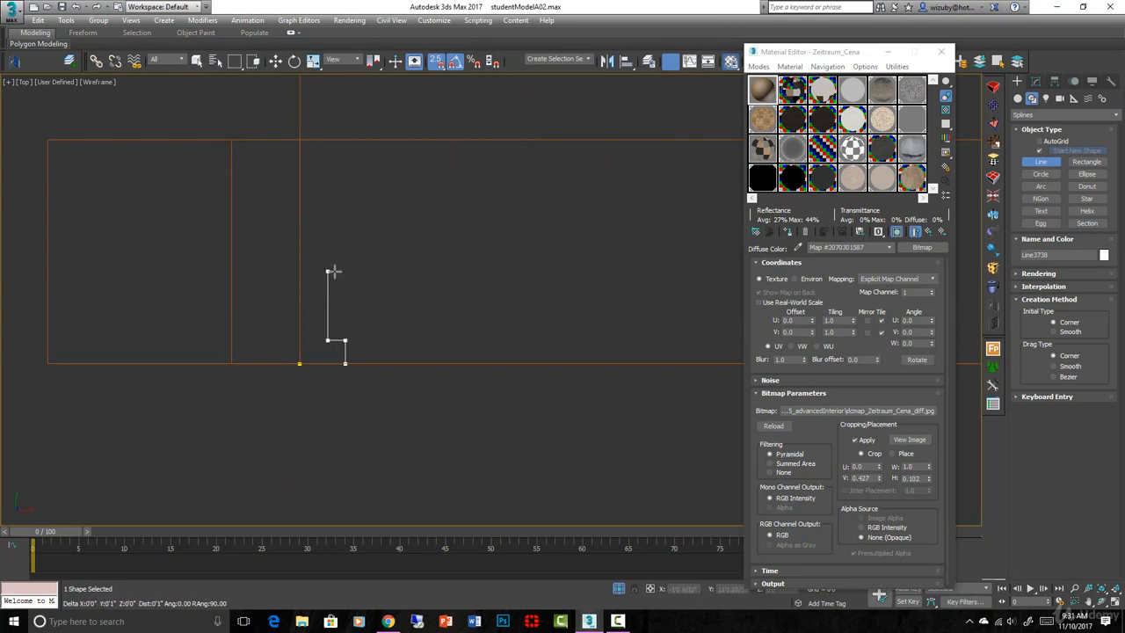
left_click(333, 271, "shift")
scroll(334, 271, "up", 3)
left_click(338, 272, "shift")
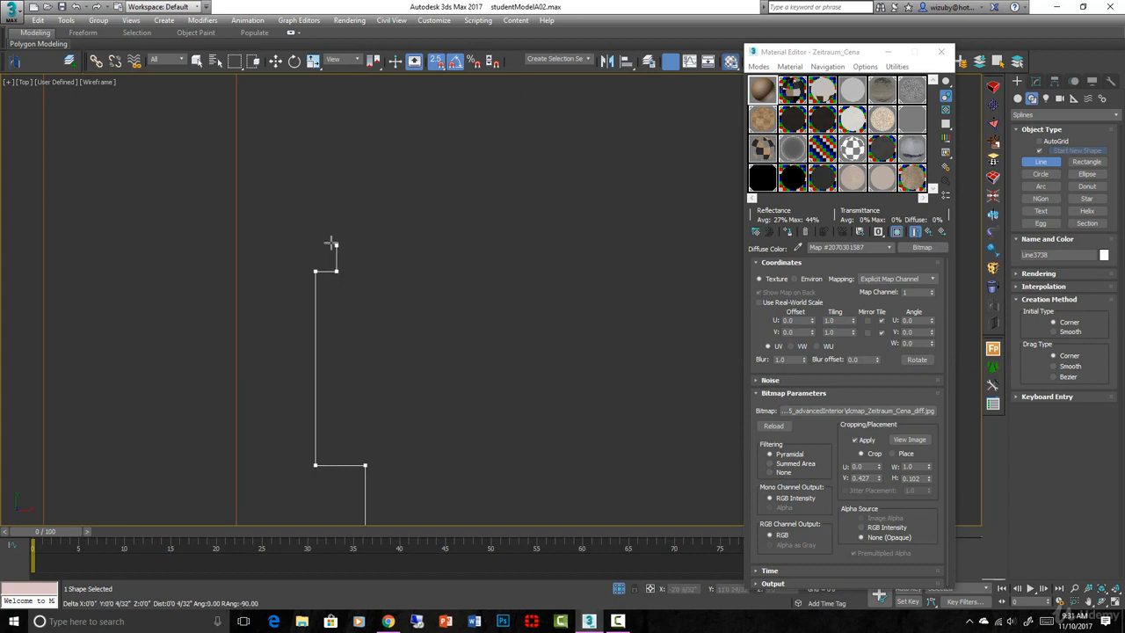
left_click(331, 243, "shift")
left_click(317, 240, "shift")
scroll(333, 212, "down", 3)
middle_click_drag(337, 215, 342, 339)
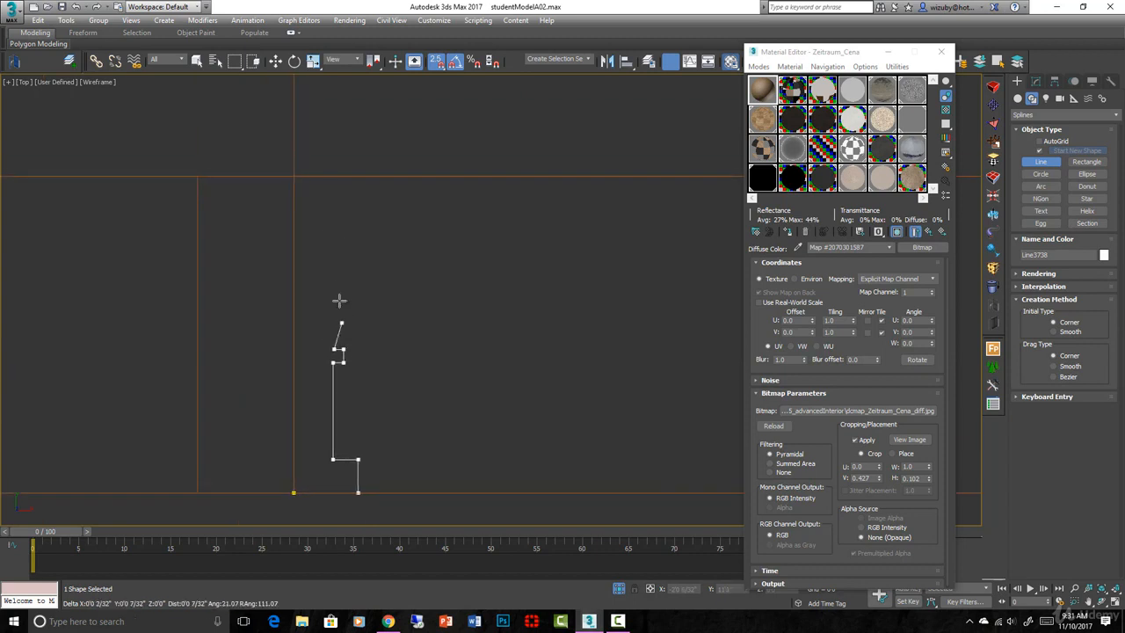
Add the upper jog and top-left corner, then close the stepped outline
left_click(358, 248, "shift")
left_click(359, 199, "shift")
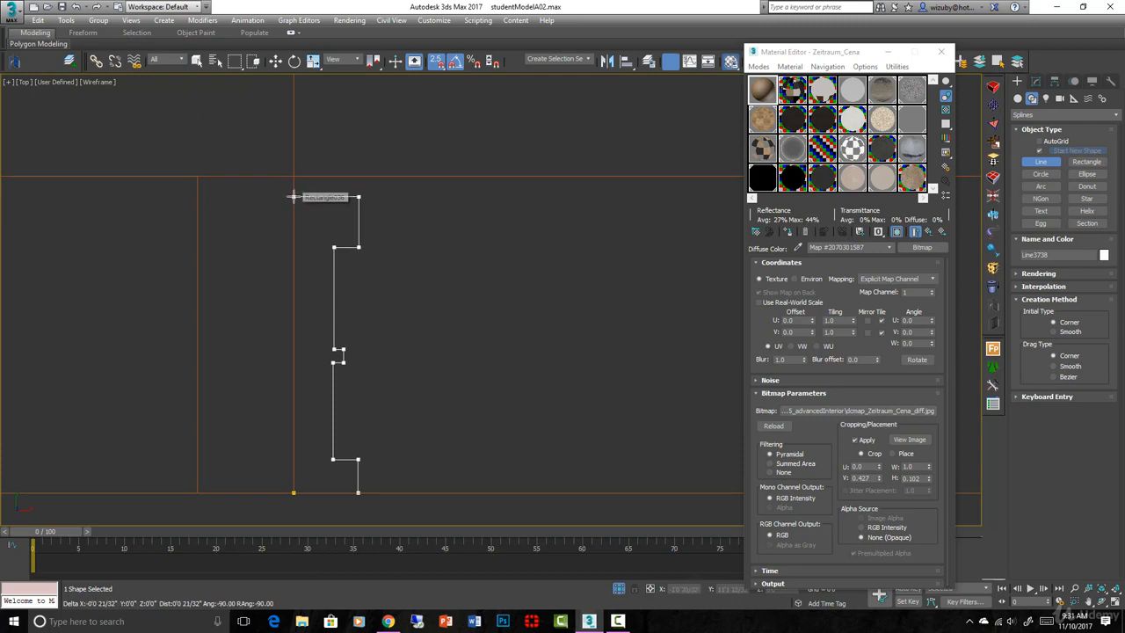
left_click(294, 197)
left_click(293, 491)
key("Return")
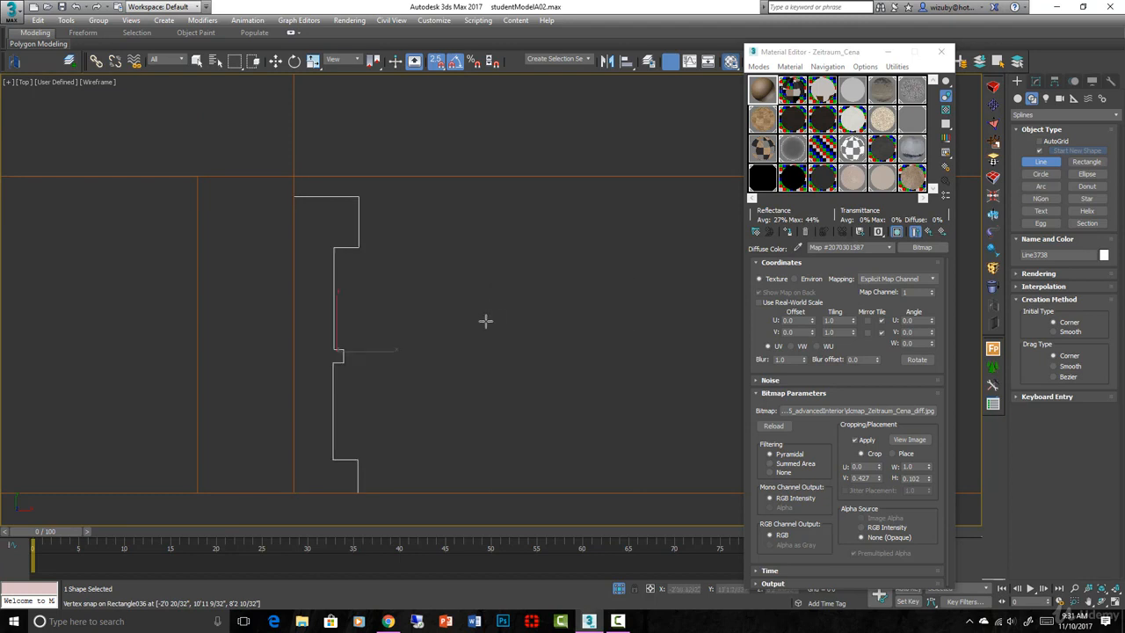
Lower two vertices of the new profile line
scroll(485, 321, "down", 3)
middle_click_drag(485, 322, 499, 290)
key("w")
key("1")
scroll(428, 305, "up", 5)
key("space")
left_click_drag(401, 279, 451, 322)
Reposition the profile's inner, corner and top vertex pairs using snap and selection lock
scroll(450, 322, "down", 3)
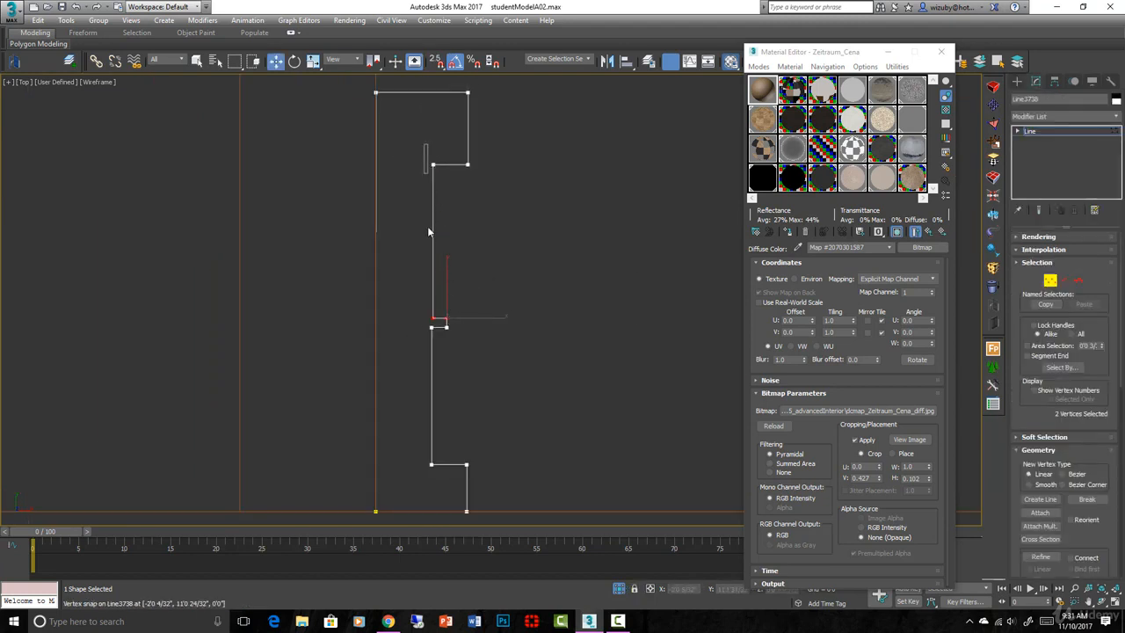
left_click_drag(428, 228, 437, 323)
key("space")
key("s")
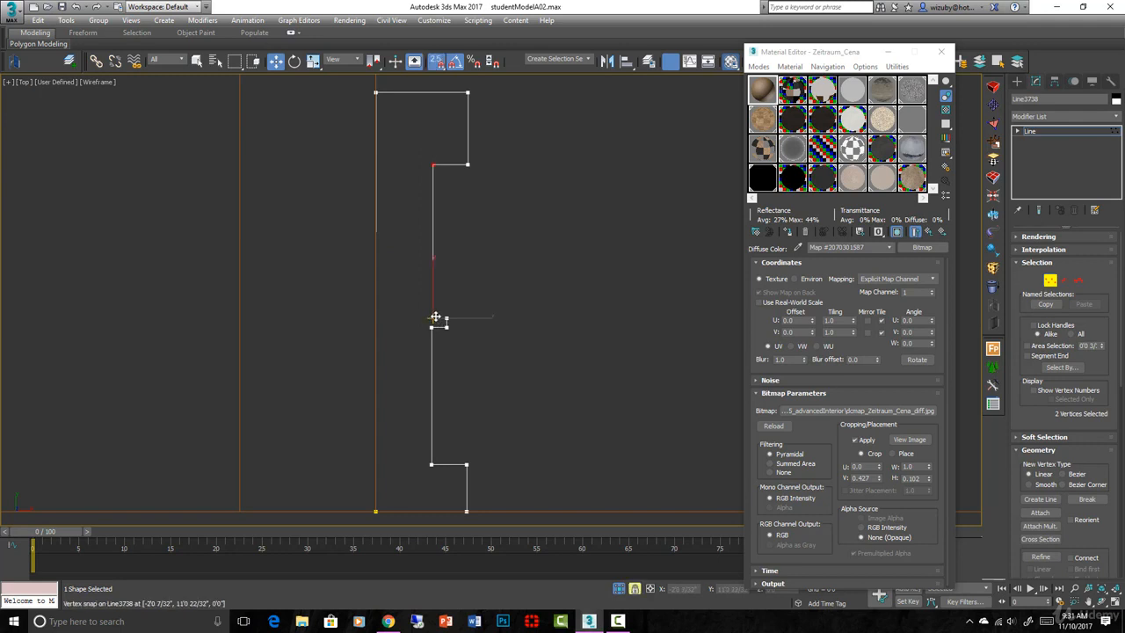
scroll(431, 322, "down", 2)
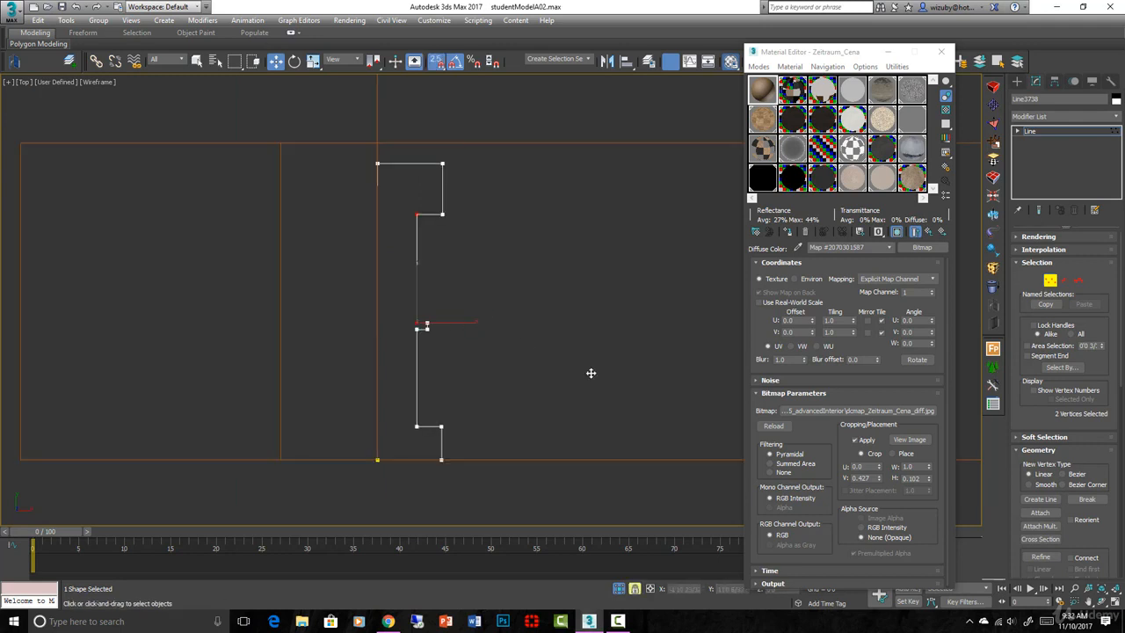
key("space")
left_click_drag(471, 234, 449, 227)
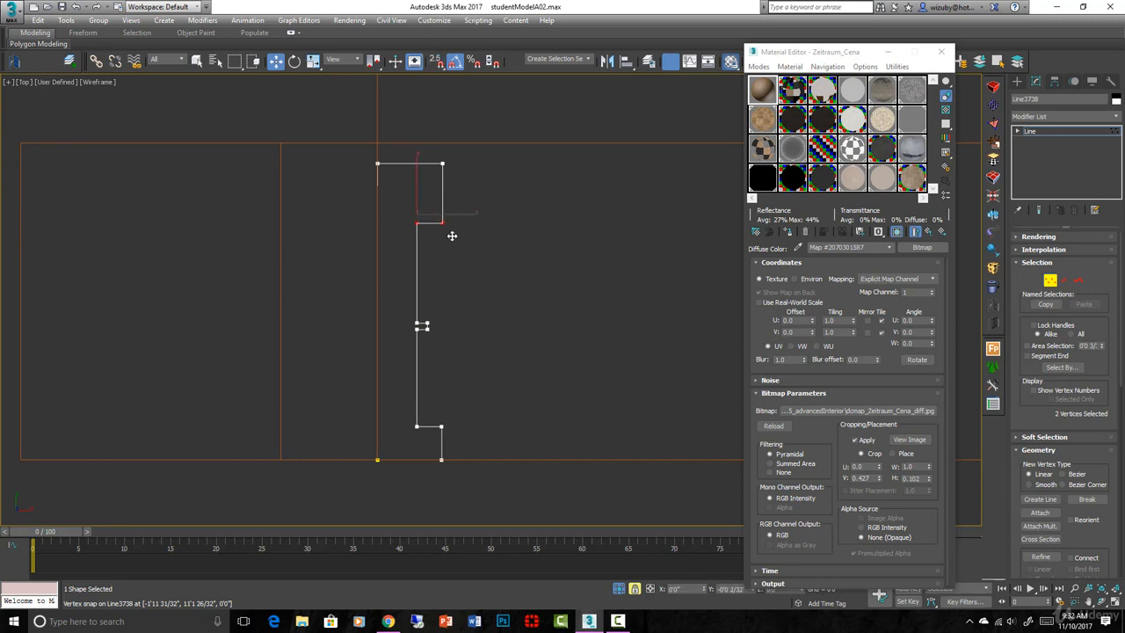
key("space")
left_click_drag(350, 157, 449, 181)
key("space")
left_click_drag(426, 165, 406, 208)
key("space")
key("space")
key("s")
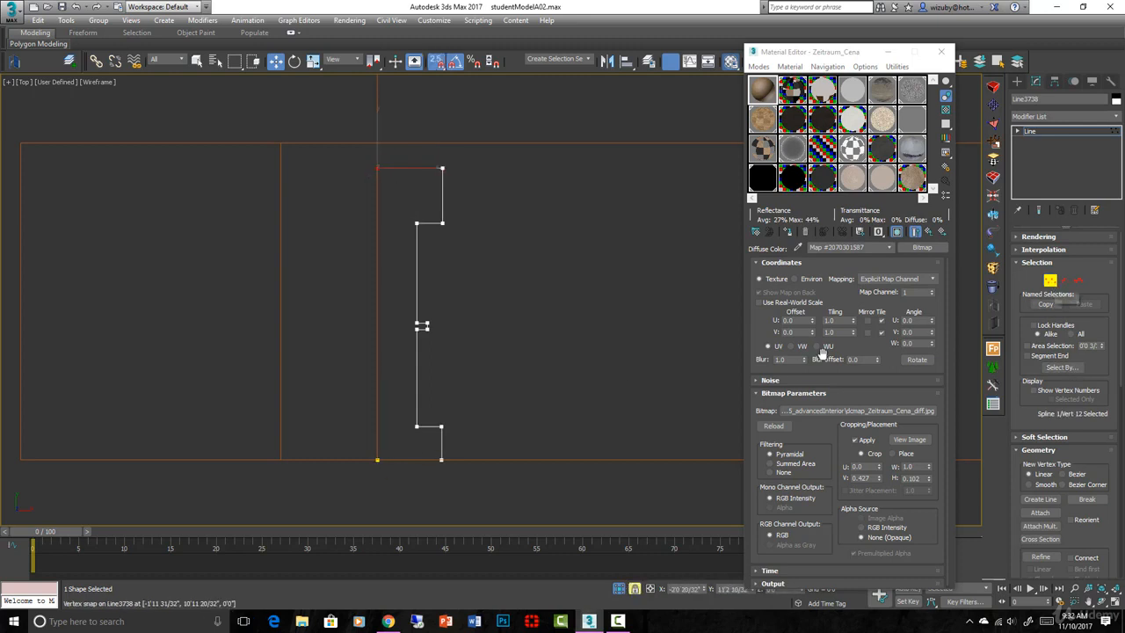
Chamfer the four right-side corner vertices by 0'0 2/32"
left_click_drag(434, 154, 501, 460)
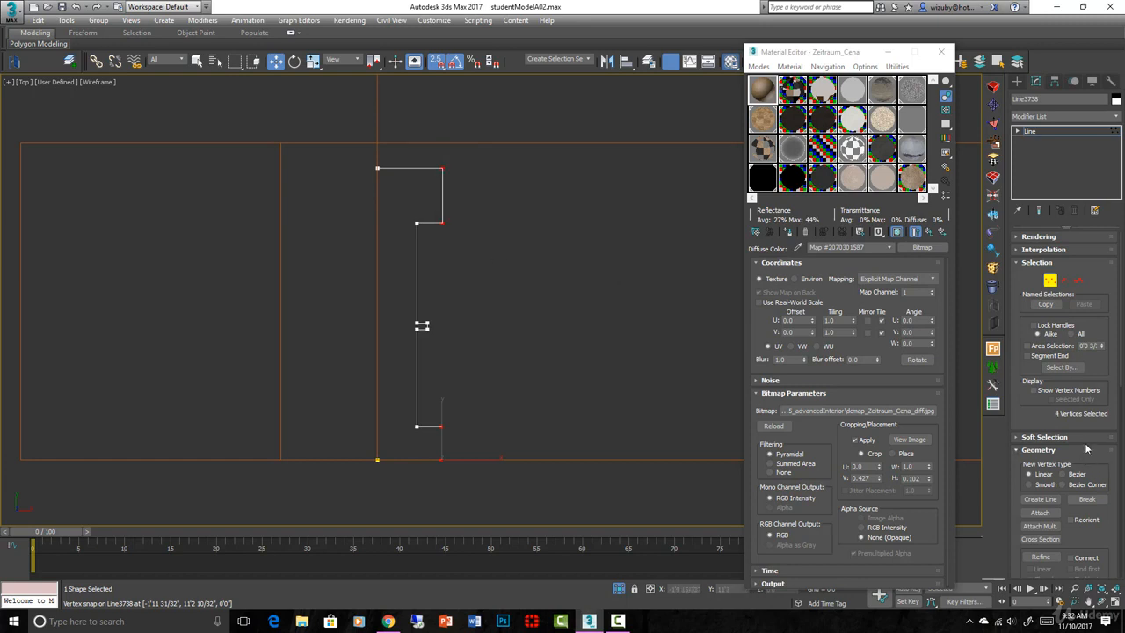
scroll(1084, 428, "down", 10)
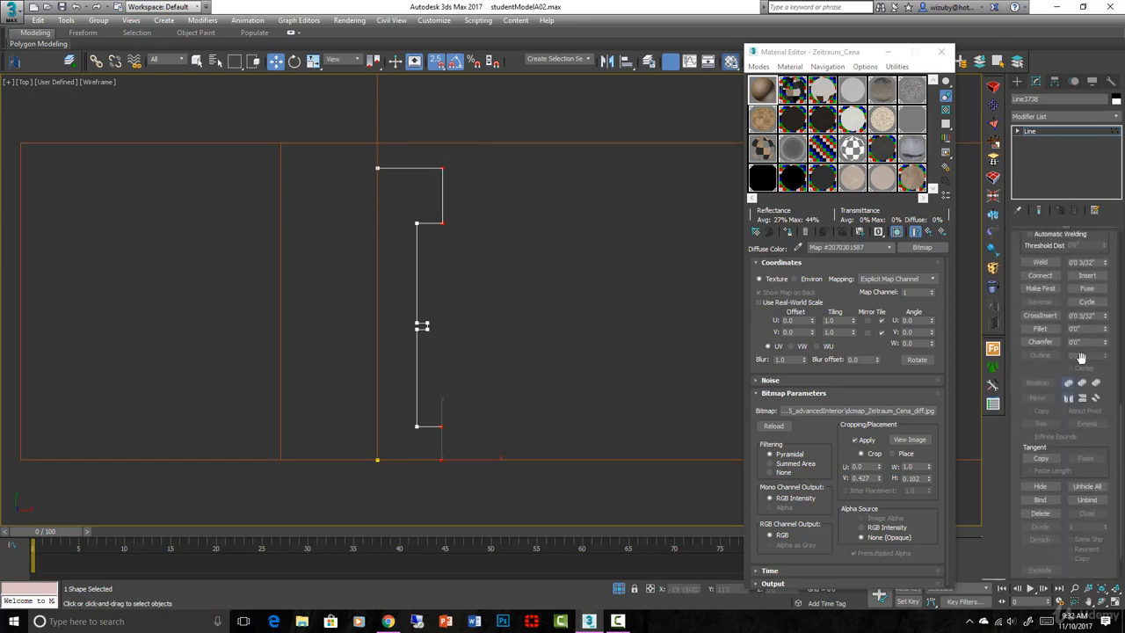
left_click(1040, 342)
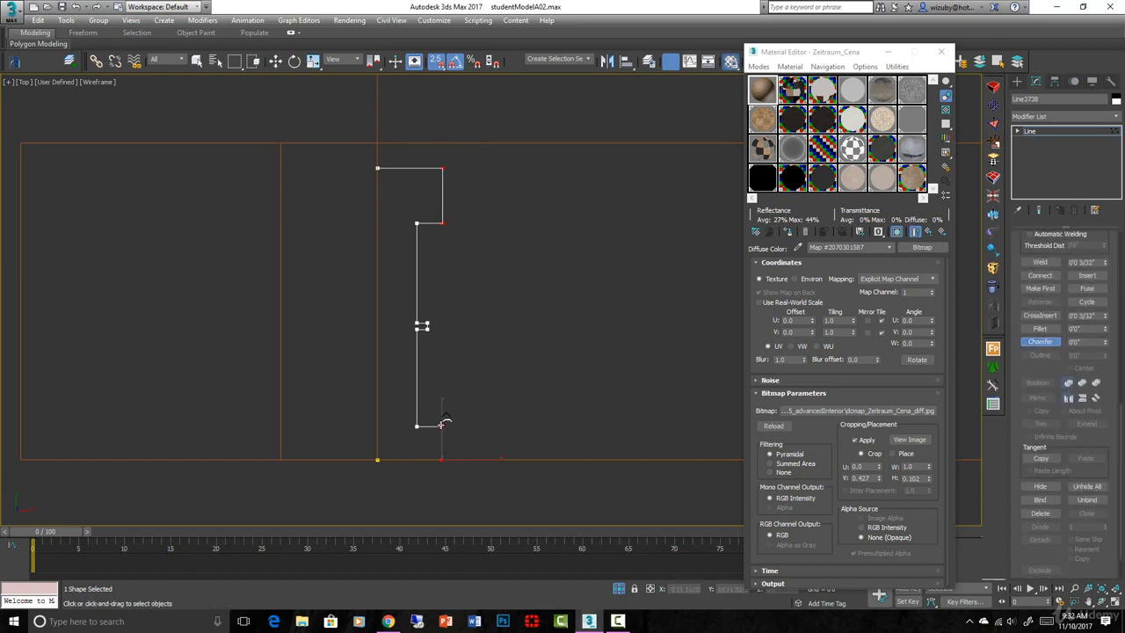
left_click_drag(441, 424, 440, 419)
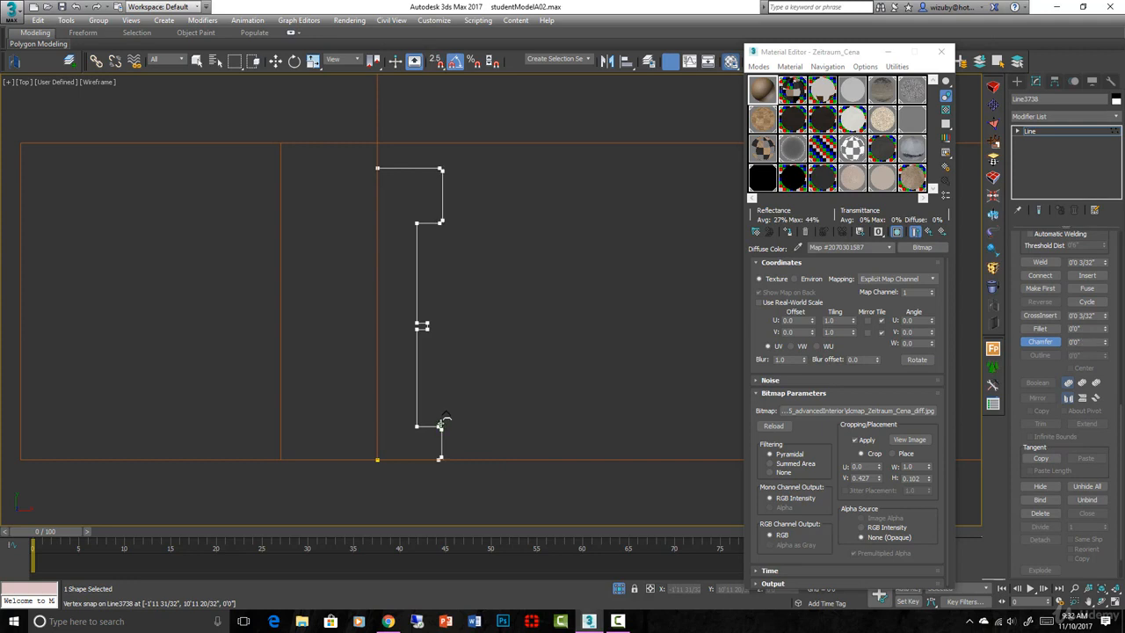
scroll(634, 332, "down", 4)
middle_click_drag(635, 332, 620, 294, "alt")
key("alt+q")
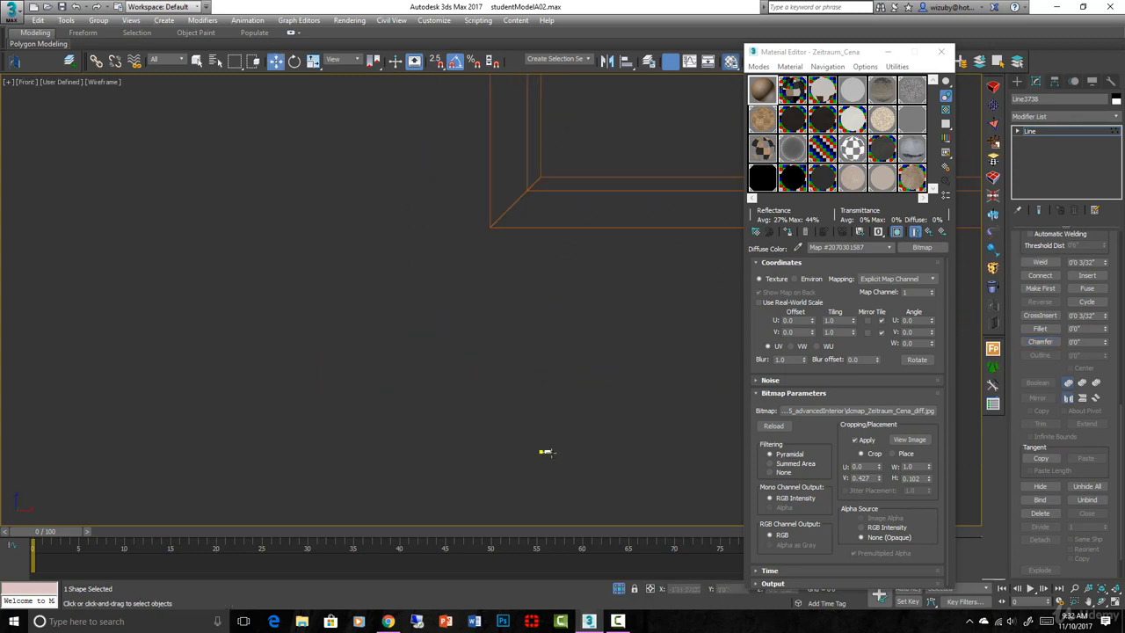
Snap the whole profile line onto the frame corner, back in wireframe display
left_click(1055, 343)
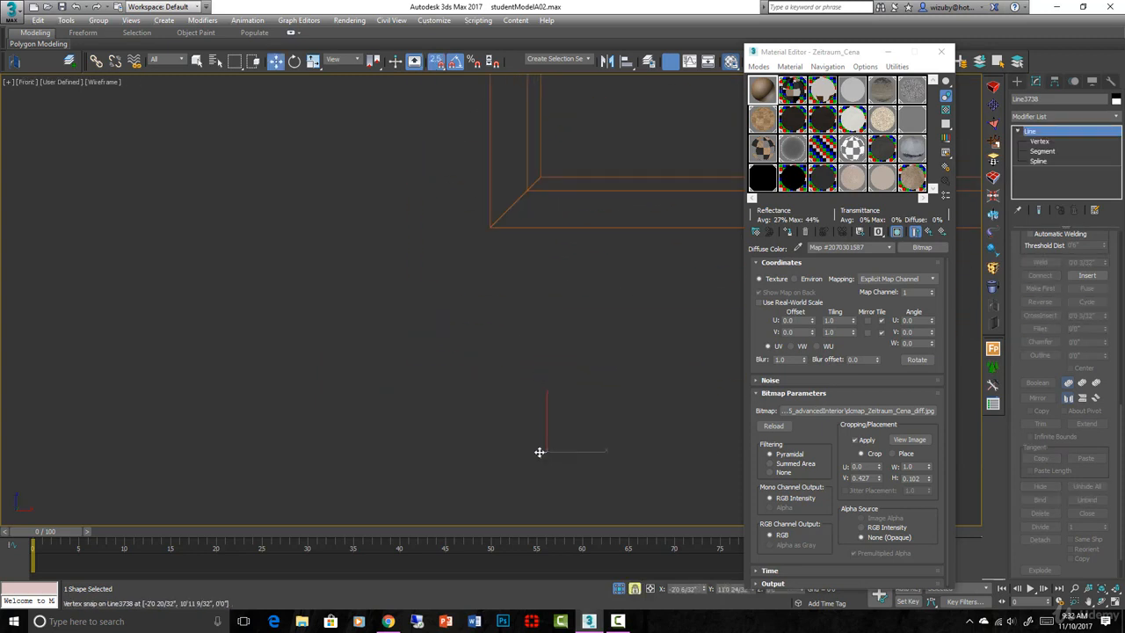
left_click_drag(540, 452, 540, 176)
key("F3")
middle_click_drag(565, 243, 513, 478)
key("F3")
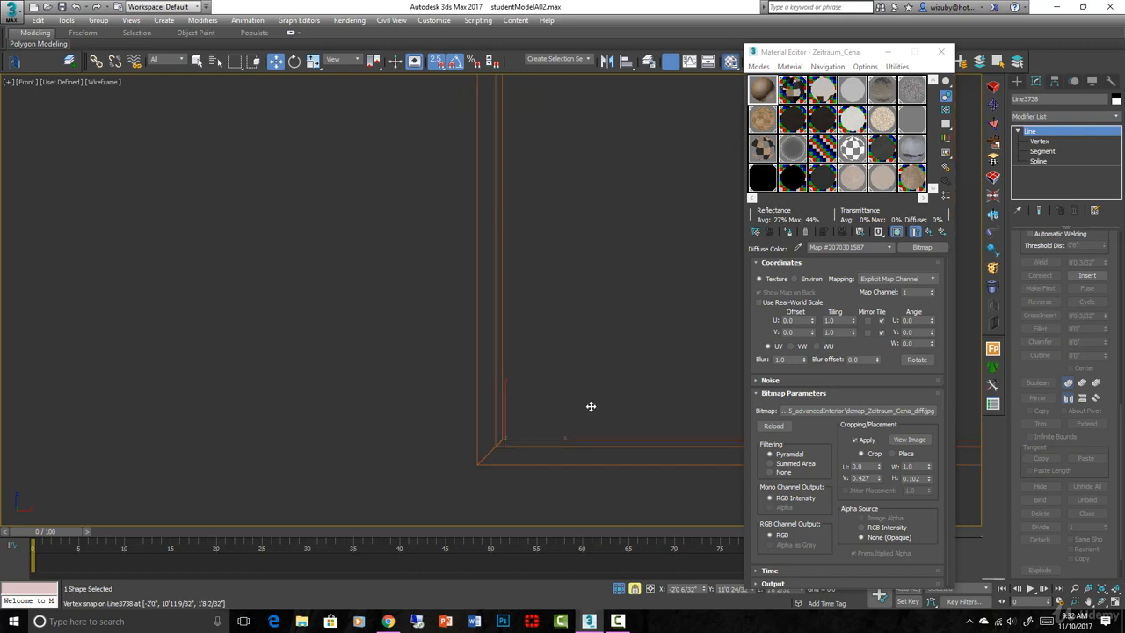
scroll(445, 402, "down", 3)
Trace a closed line around the window's left opening using vertex snap
left_click(1017, 81)
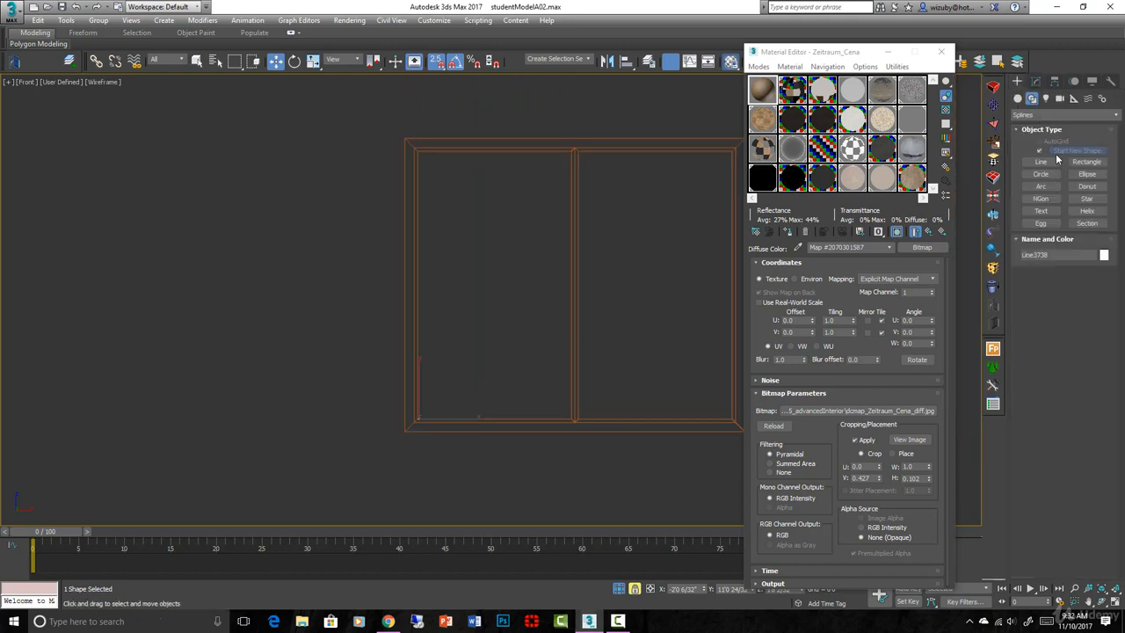
left_click(1040, 162)
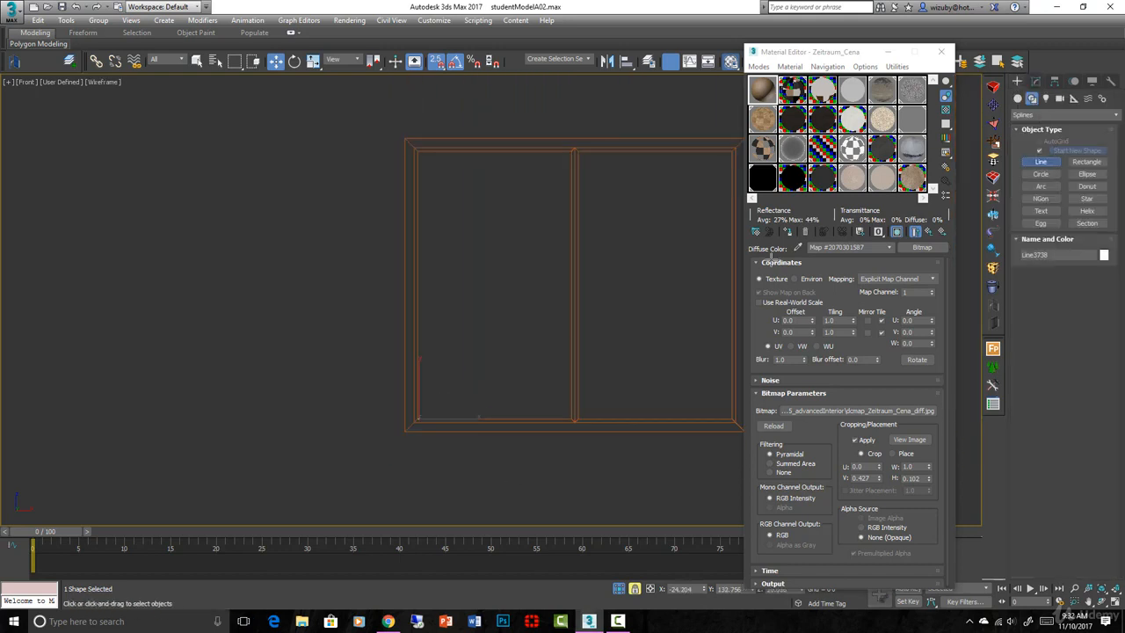
left_click(418, 151)
left_click(571, 153)
scroll(569, 372, "up", 4)
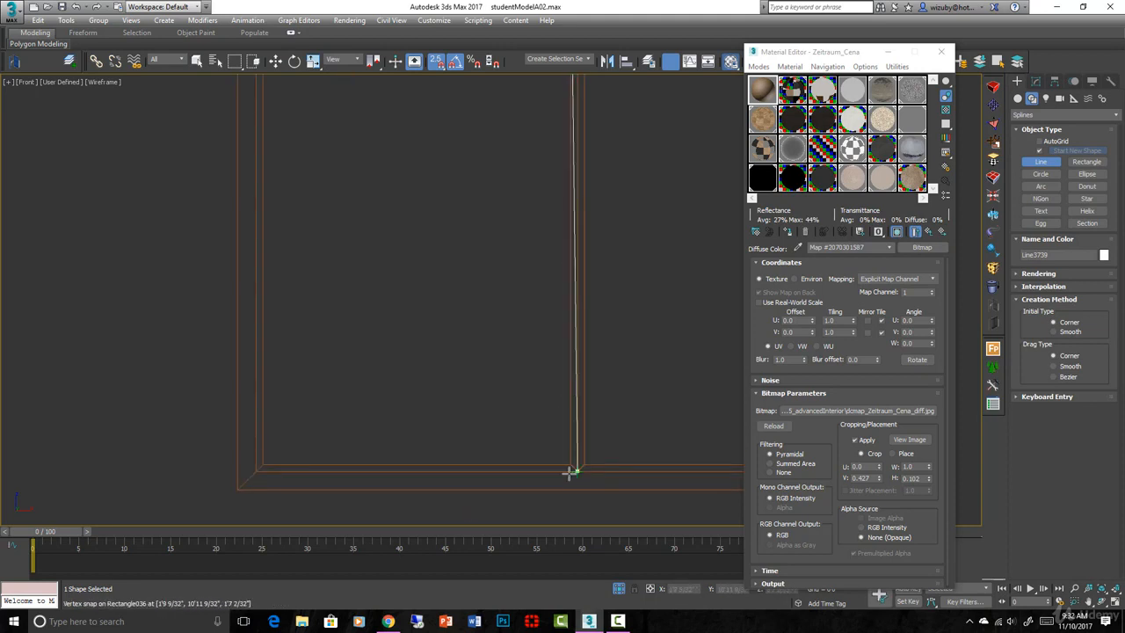
left_click(570, 465)
left_click(261, 464)
scroll(395, 408, "down", 4)
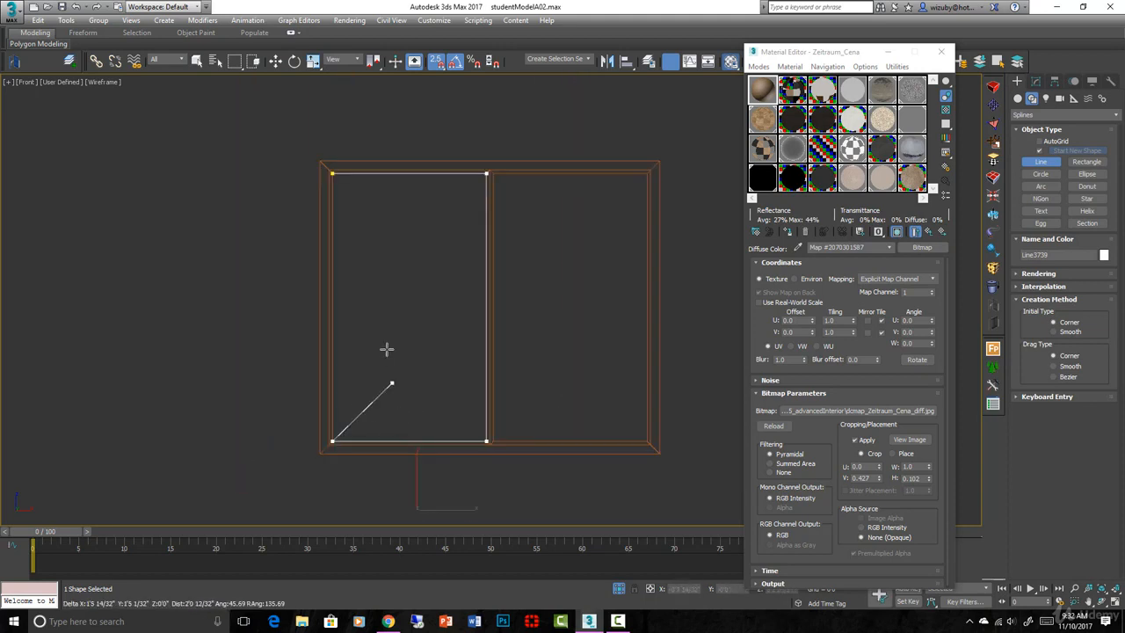
left_click(334, 173)
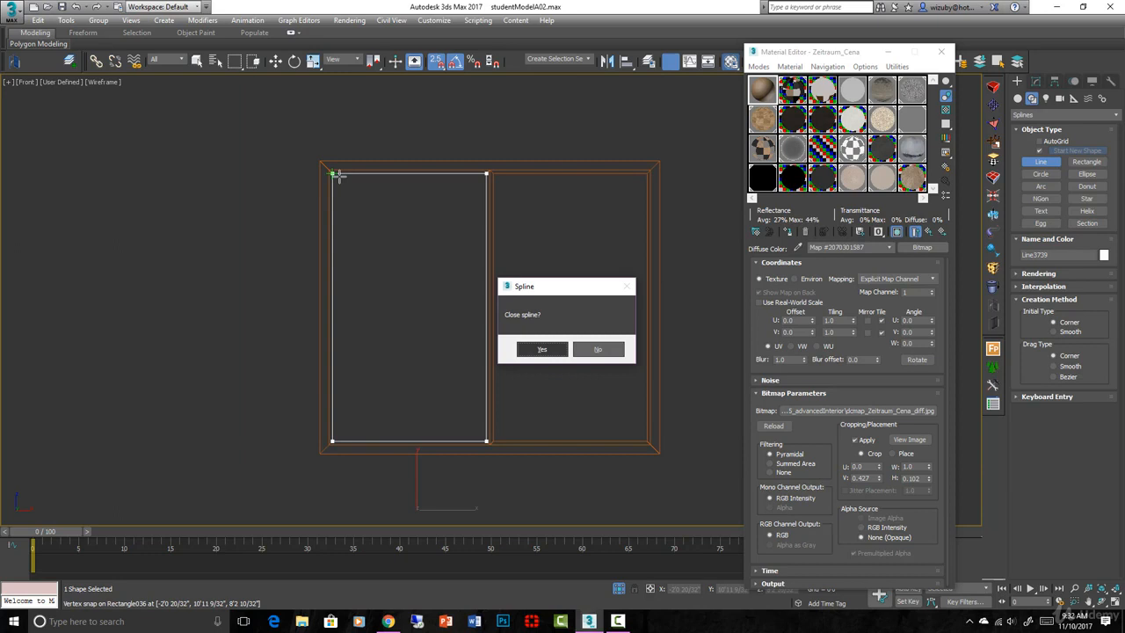
left_click(535, 348)
scroll(536, 351, "down", 3)
Add a Sweep modifier to the outline set to Use Custom Section, ready to pick
middle_click_drag(535, 352, 591, 394, "alt")
scroll(381, 329, "up", 5)
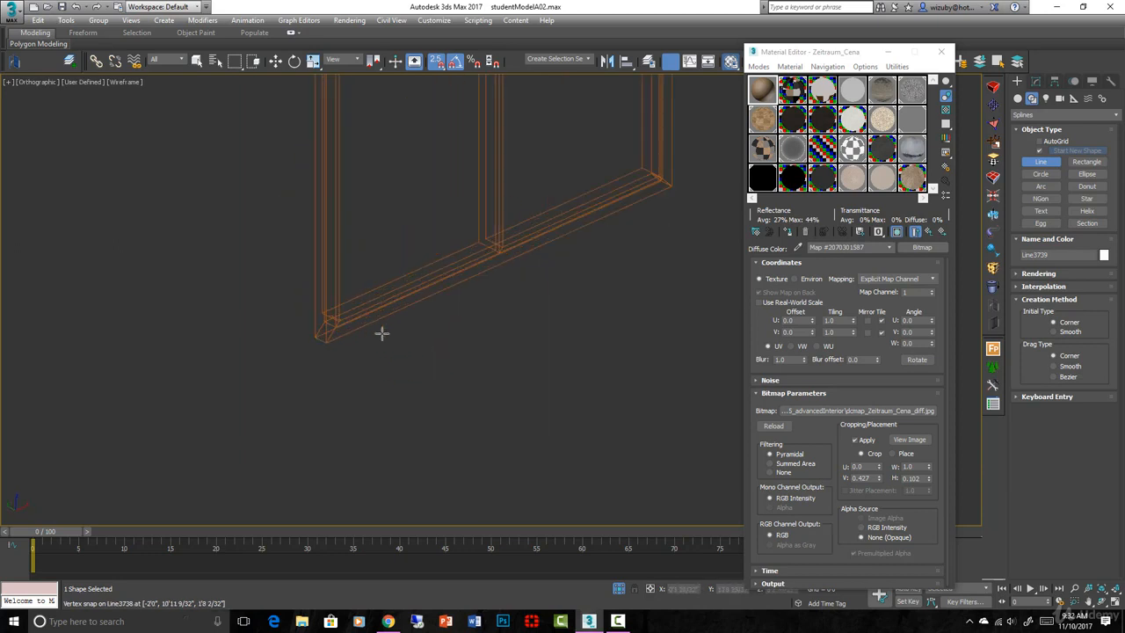
scroll(500, 346, "down", 4)
scroll(500, 346, "up", 2)
left_click(995, 233)
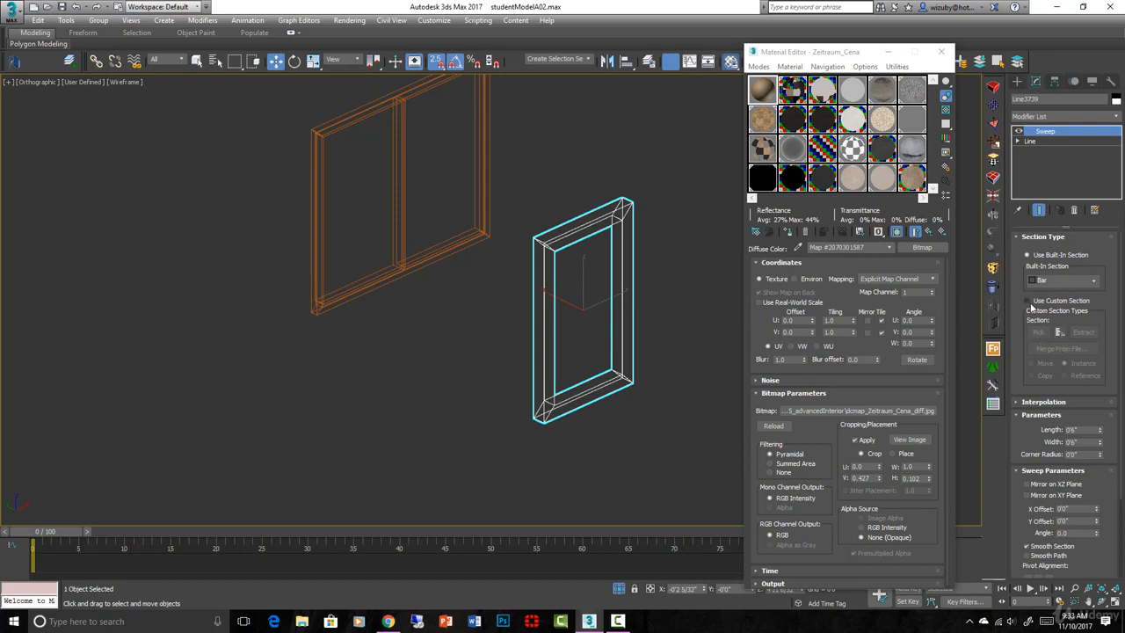
left_click(1029, 300)
left_click(1038, 333)
scroll(309, 303, "up", 6)
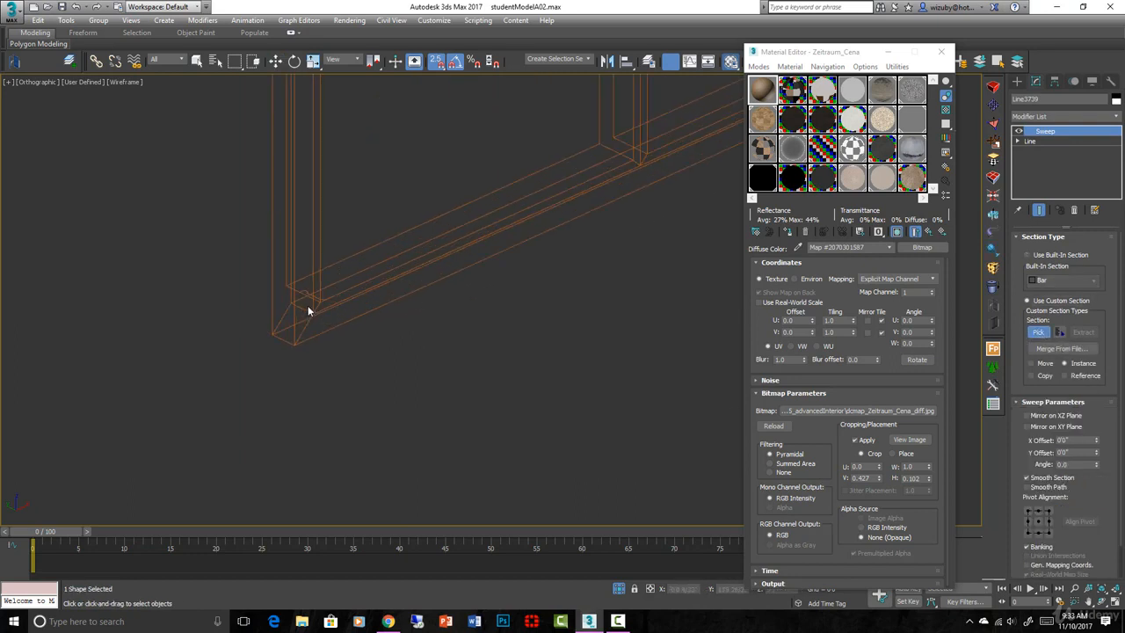
Pick Line3738 as the sweep's custom section and view it shaded with edges
left_click(304, 278)
scroll(414, 289, "down", 10)
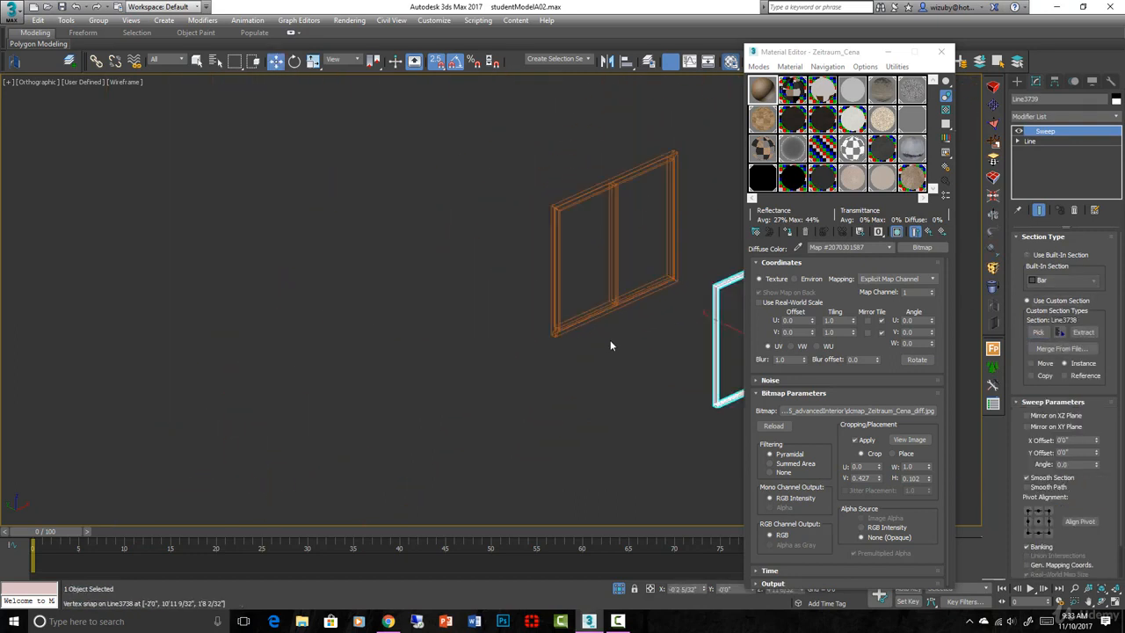
middle_click_drag(659, 343, 378, 331)
scroll(400, 341, "up", 5)
key("F3")
key("w")
scroll(597, 408, "up", 5)
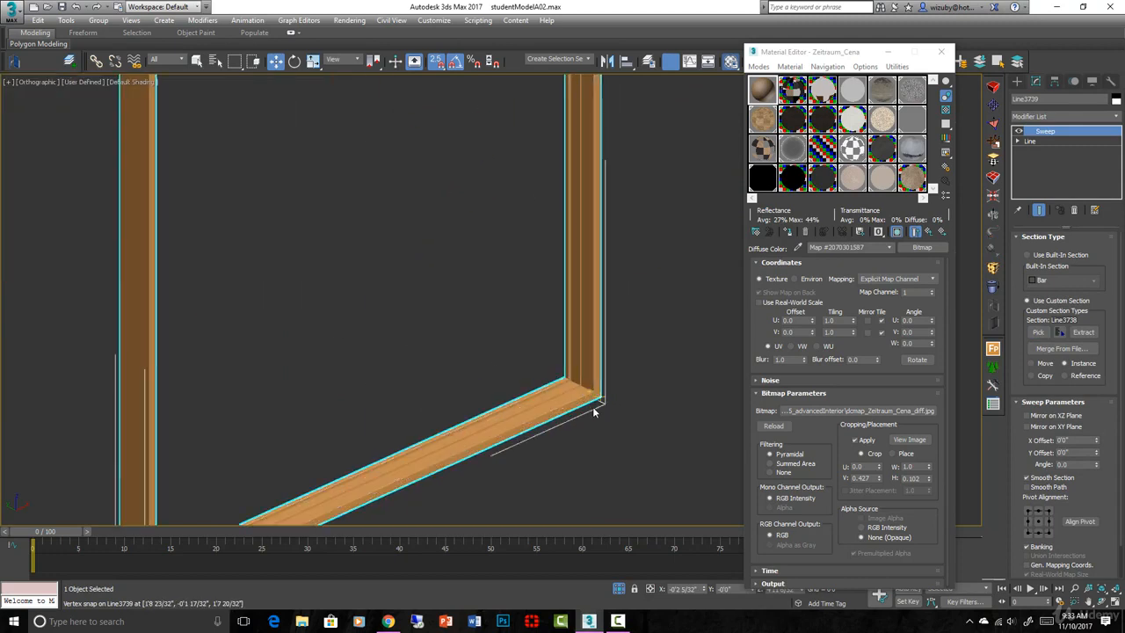
key("F4")
scroll(593, 411, "up", 3)
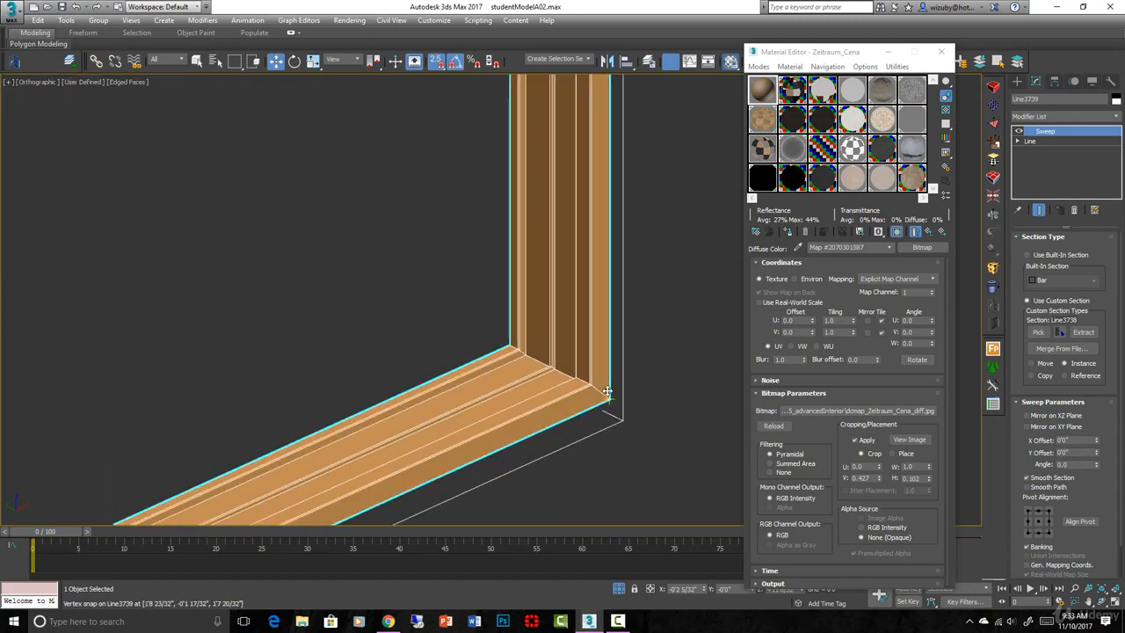
scroll(644, 396, "down", 4)
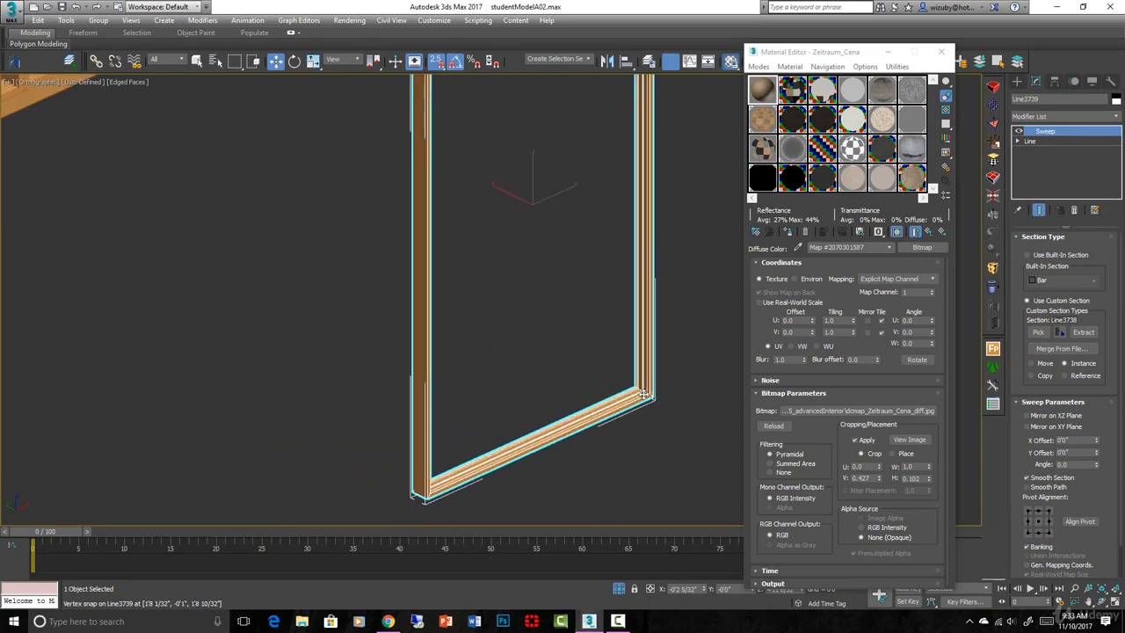
In top view, move the sash frame up and snap it onto the casing corner
key("t")
scroll(553, 369, "down", 9)
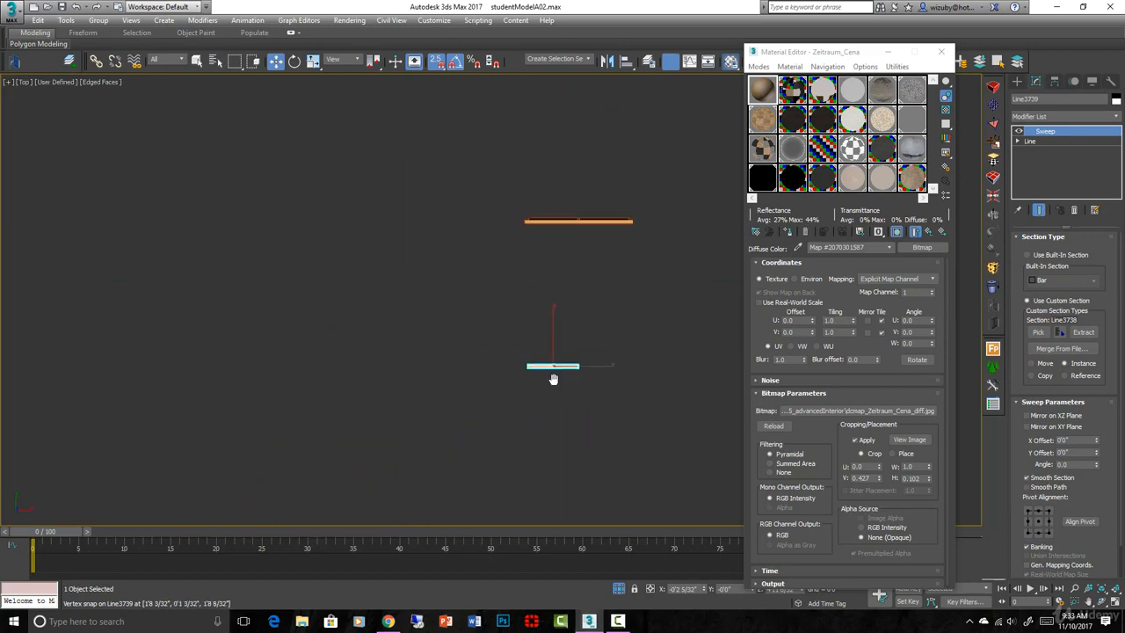
middle_click_drag(554, 369, 548, 438)
key("s")
key("space")
left_click_drag(549, 418, 550, 291)
key("F3")
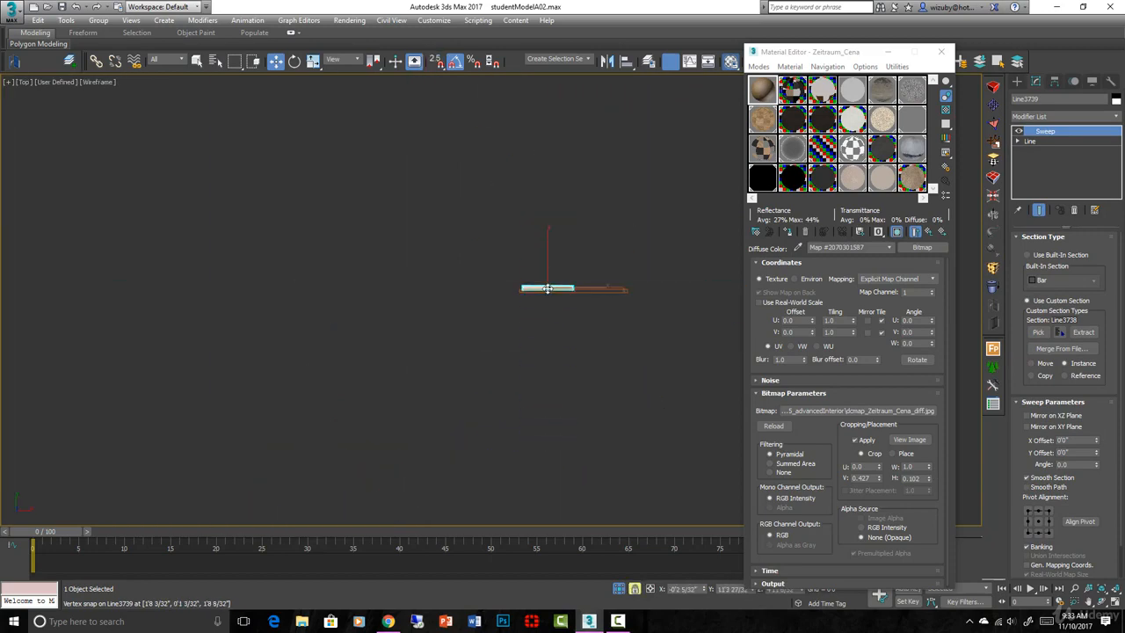
scroll(545, 294, "up", 6)
scroll(426, 304, "up", 4)
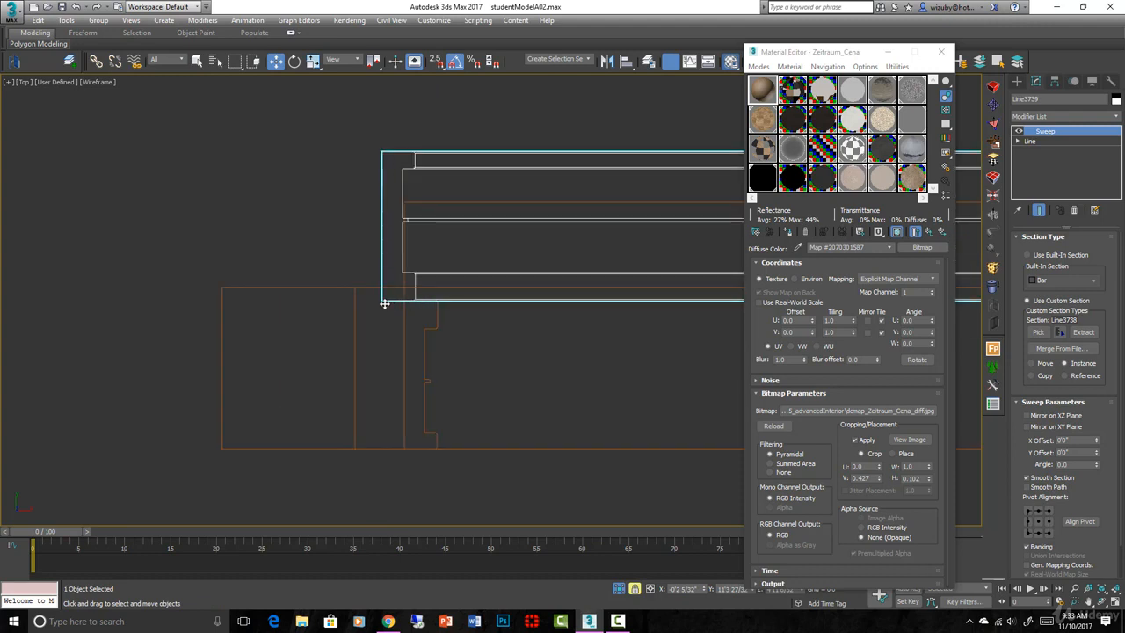
key("s")
left_click_drag(382, 297, 400, 414)
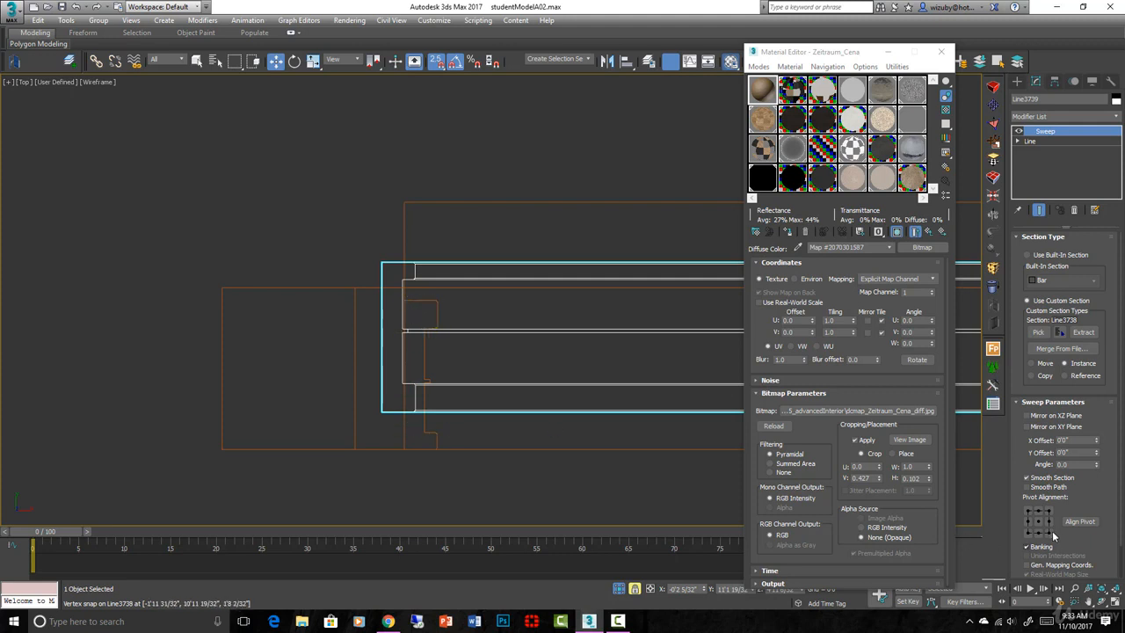
Set the sweep's Pivot Alignment to bottom-left and snap the sash into the casing opening
left_click(1029, 515)
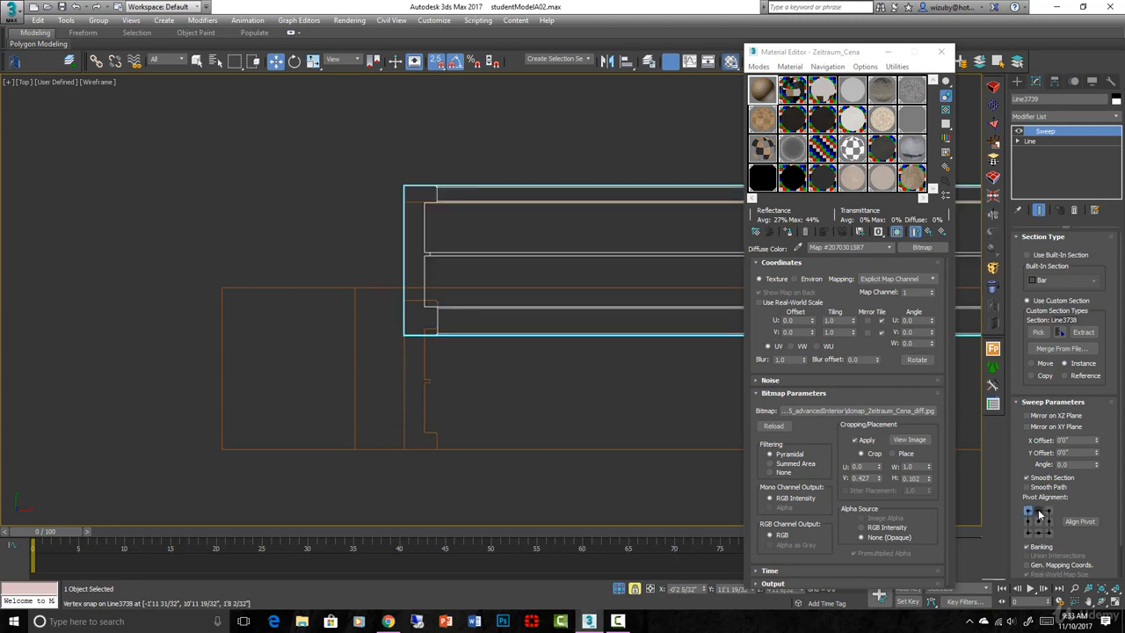
left_click(1049, 517)
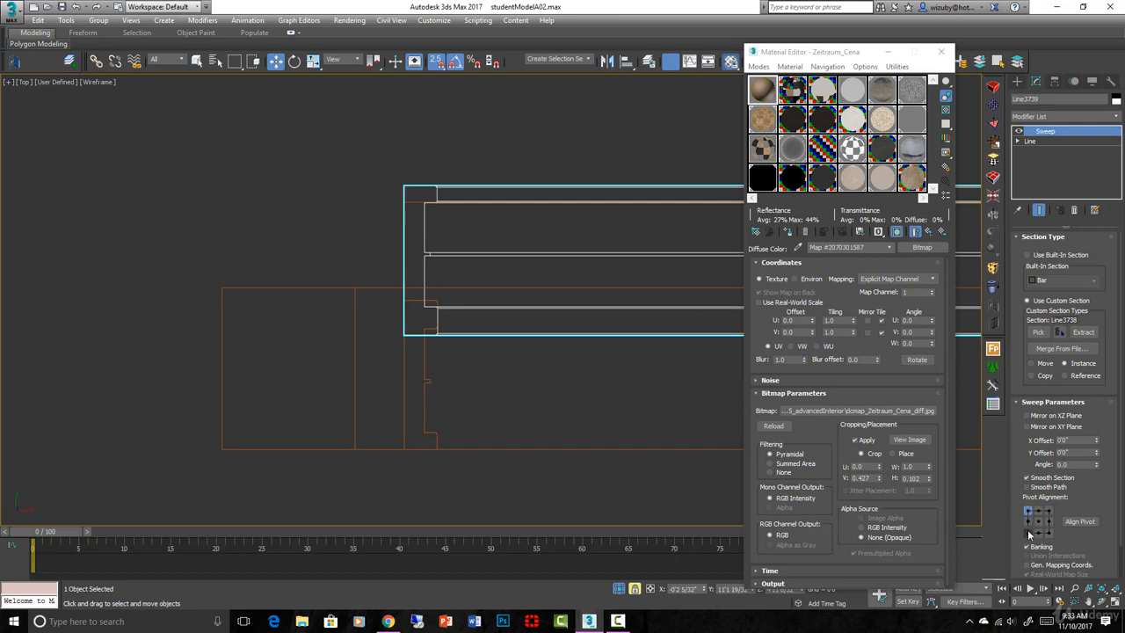
left_click(1030, 532)
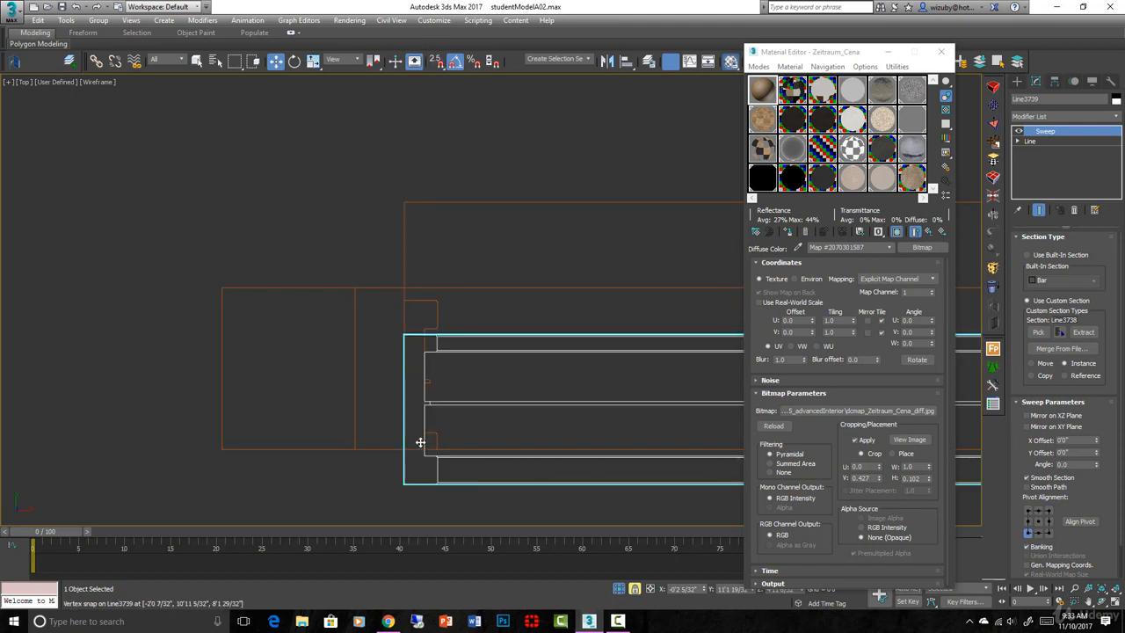
left_click_drag(420, 442, 448, 382)
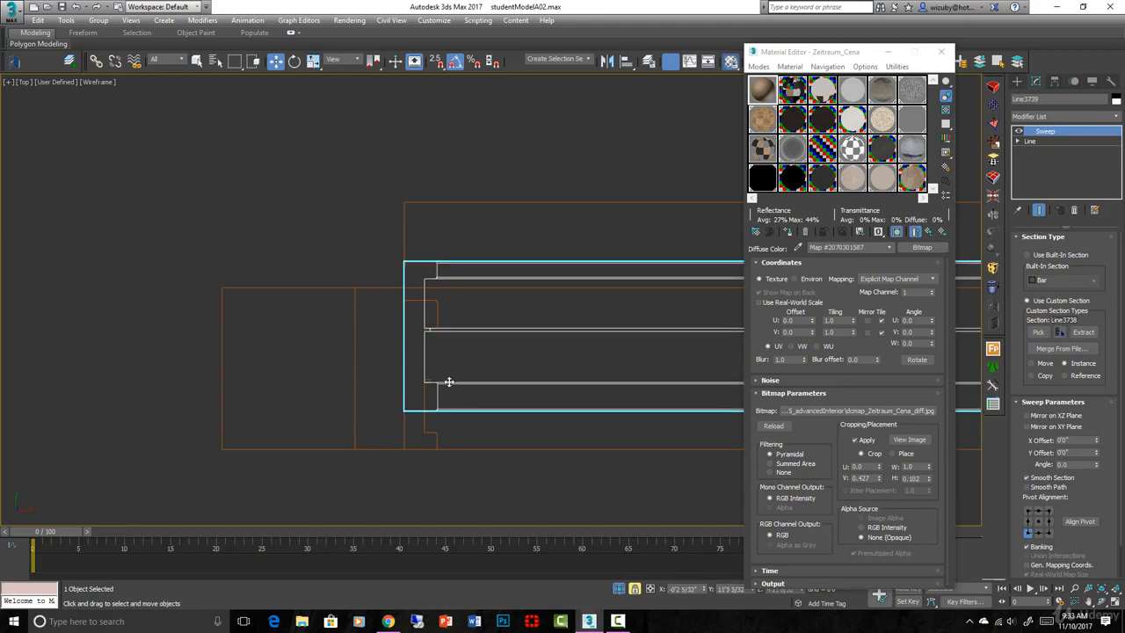
Orbit around the left sash in a shaded 3D view to inspect its fit
scroll(460, 416, "down", 6)
mouse_move(474, 422)
middle_mouse_down("alt")
mouse_move(539, 401)
mouse_move(276, 323)
middle_mouse_up("alt")
key("F3")
scroll(537, 403, "down", 5)
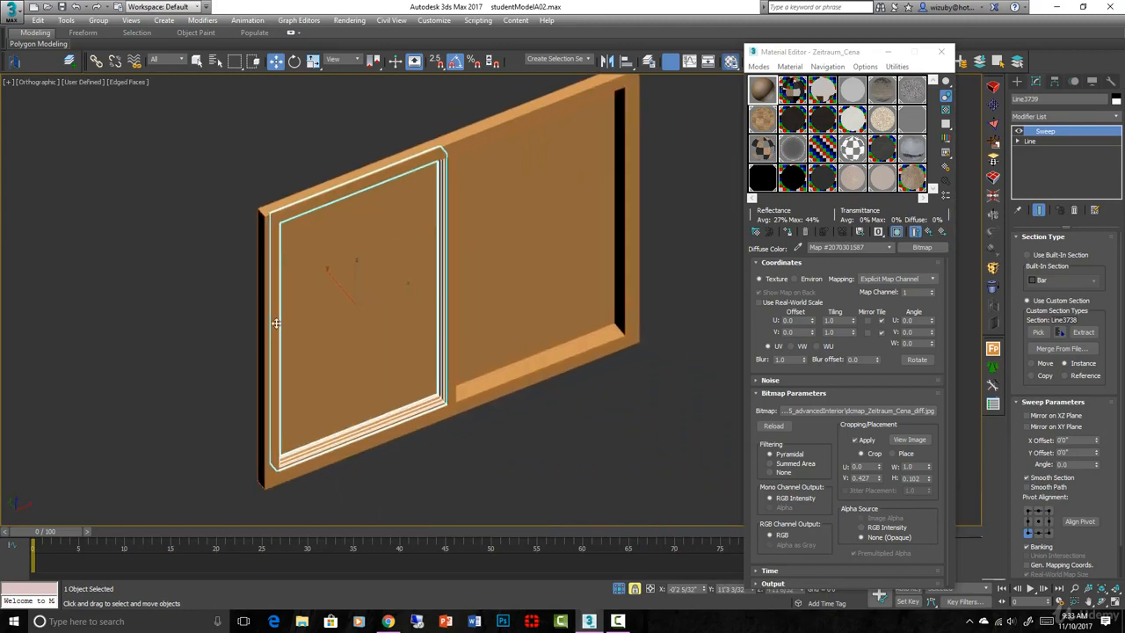
key("F4")
scroll(375, 379, "up", 8)
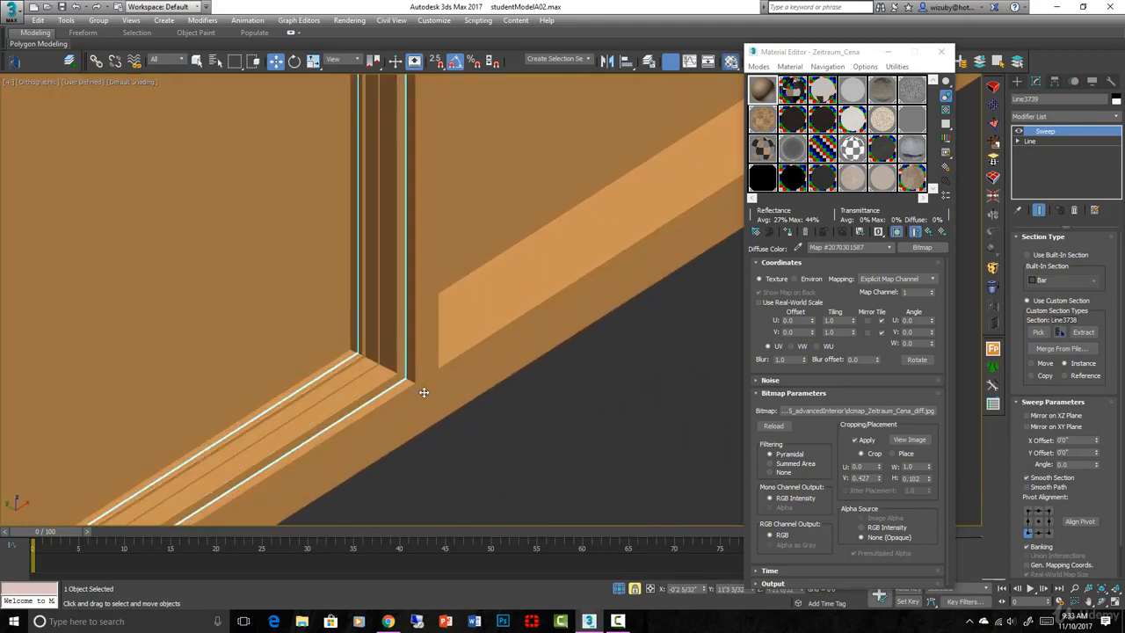
middle_click_drag(423, 392, 429, 409, "alt")
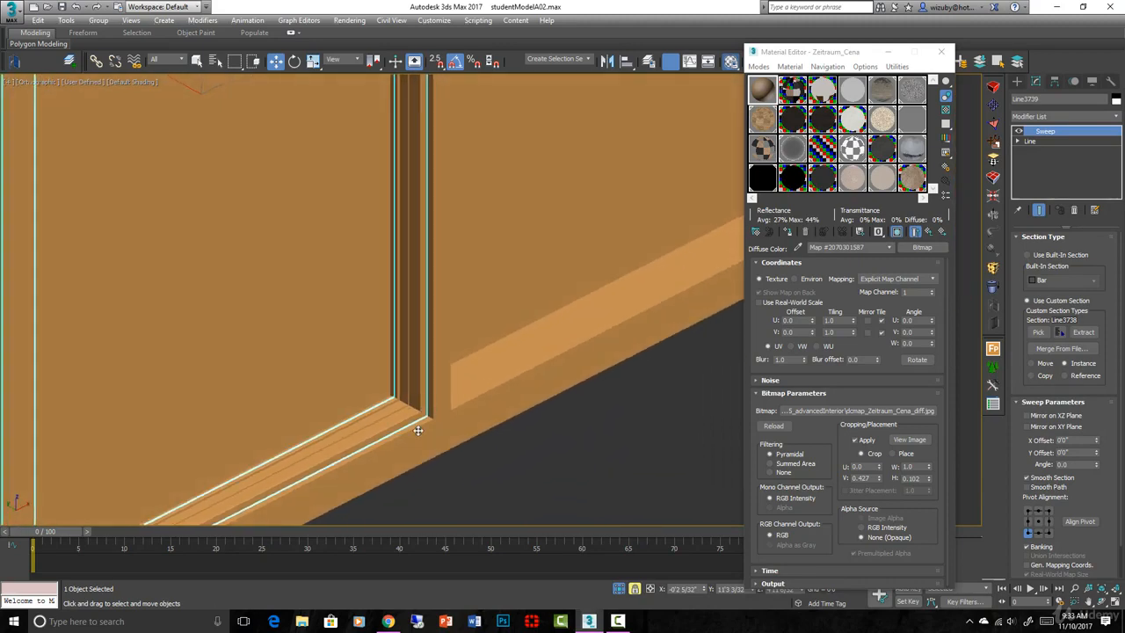
scroll(418, 430, "up", 2)
key("space")
Select the casing frame Rectangle036 and frame it in a wireframe front view
left_click(498, 450)
scroll(499, 448, "down", 5)
middle_click_drag(499, 446, 505, 412, "alt")
key("f")
key("z")
key("F3")
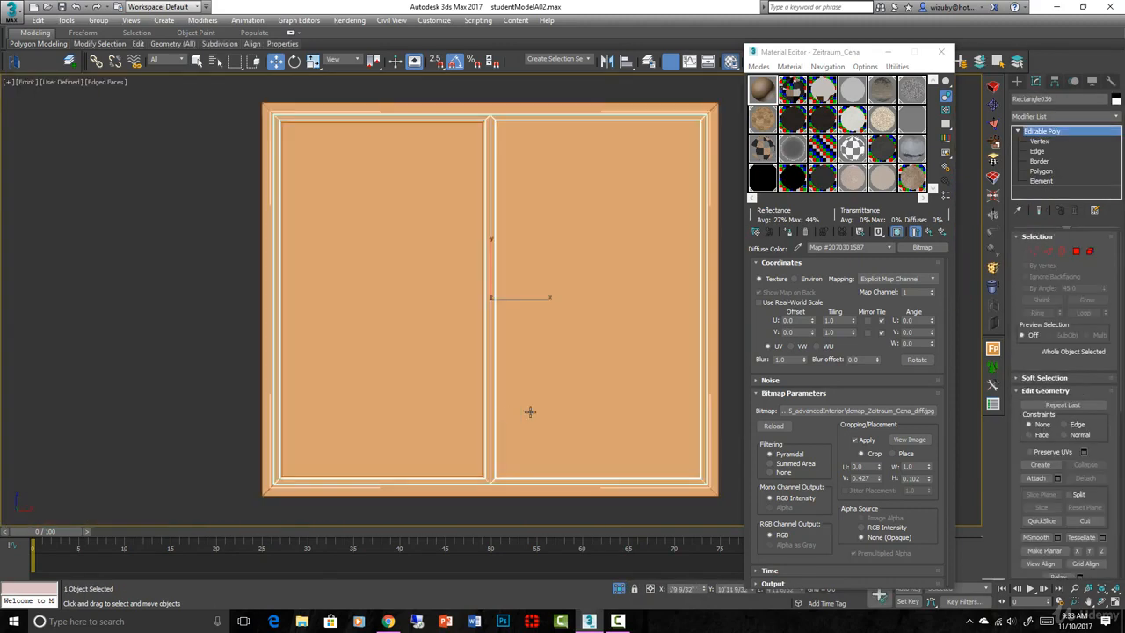
Move the middle post's four vertices one inch to the right using numeric move entry
left_click(1035, 253)
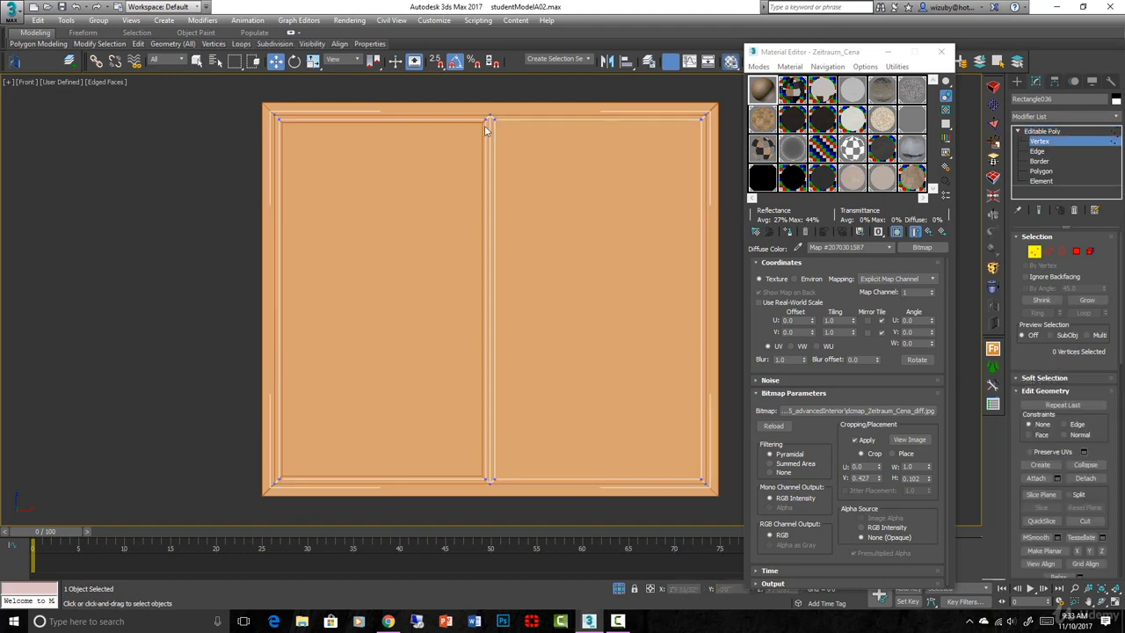
left_click_drag(495, 112, 542, 507)
scroll(514, 476, "up", 2)
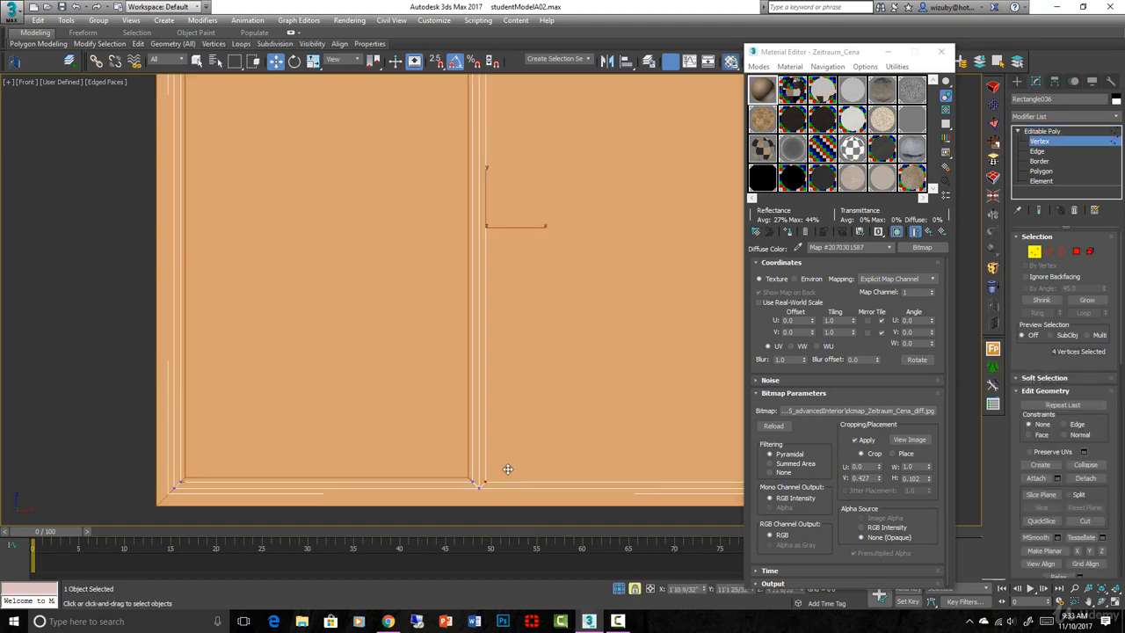
right_click(503, 420)
left_click(623, 440)
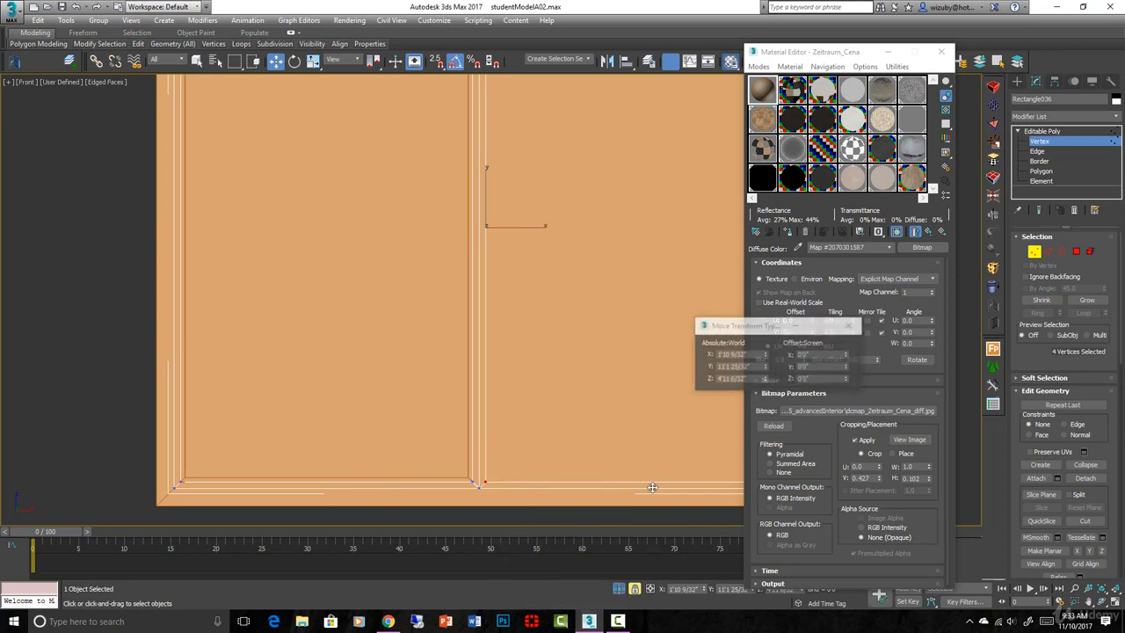
double_click(818, 356)
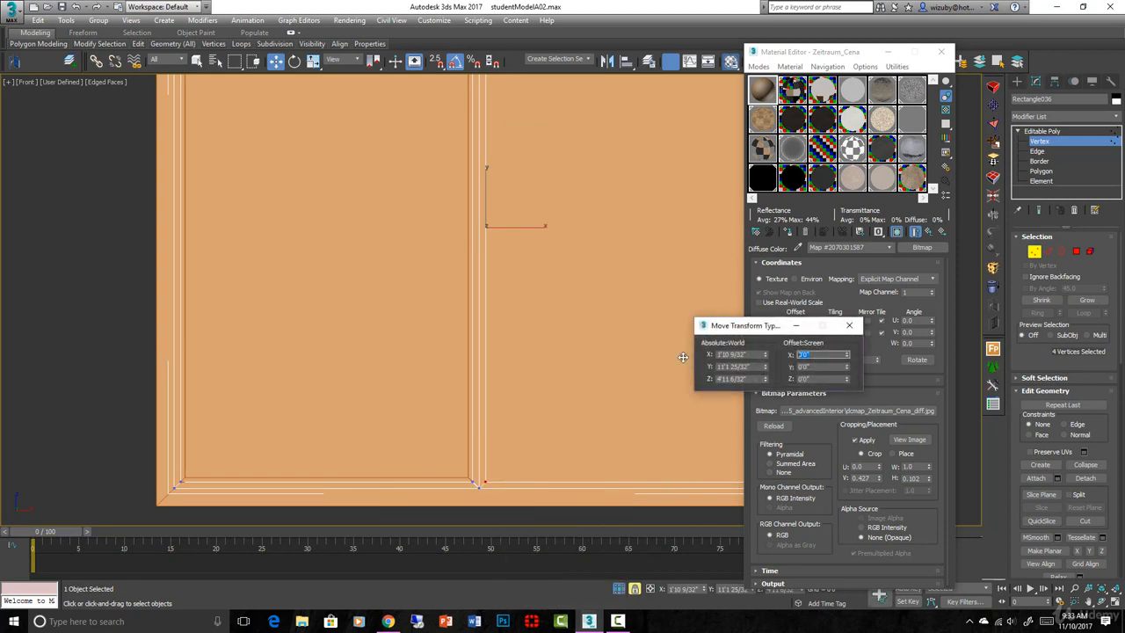
key("Return")
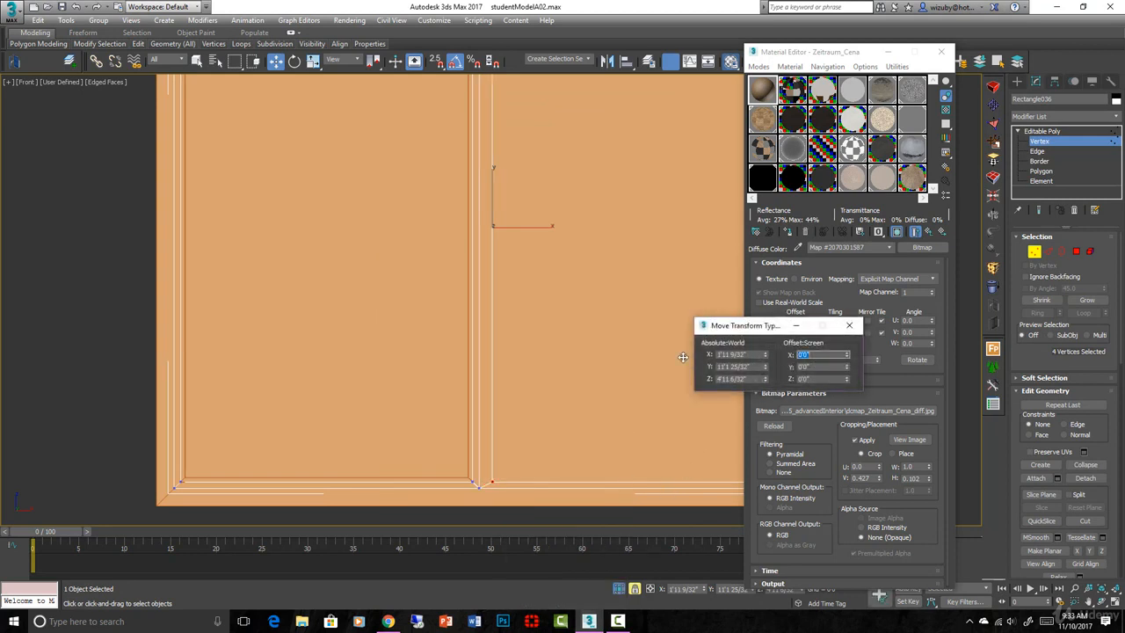
left_click(848, 325)
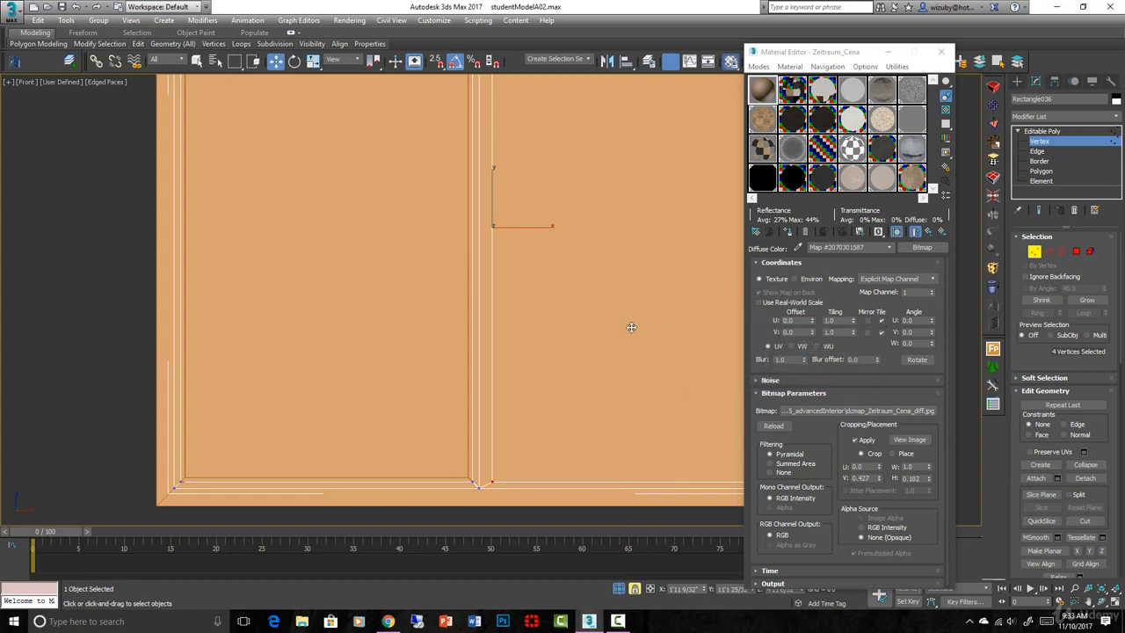
Select the vertices along the divider's left edge and inspect them from an orbited view
scroll(633, 326, "down", 3)
left_click_drag(528, 115, 555, 421)
right_click(555, 421)
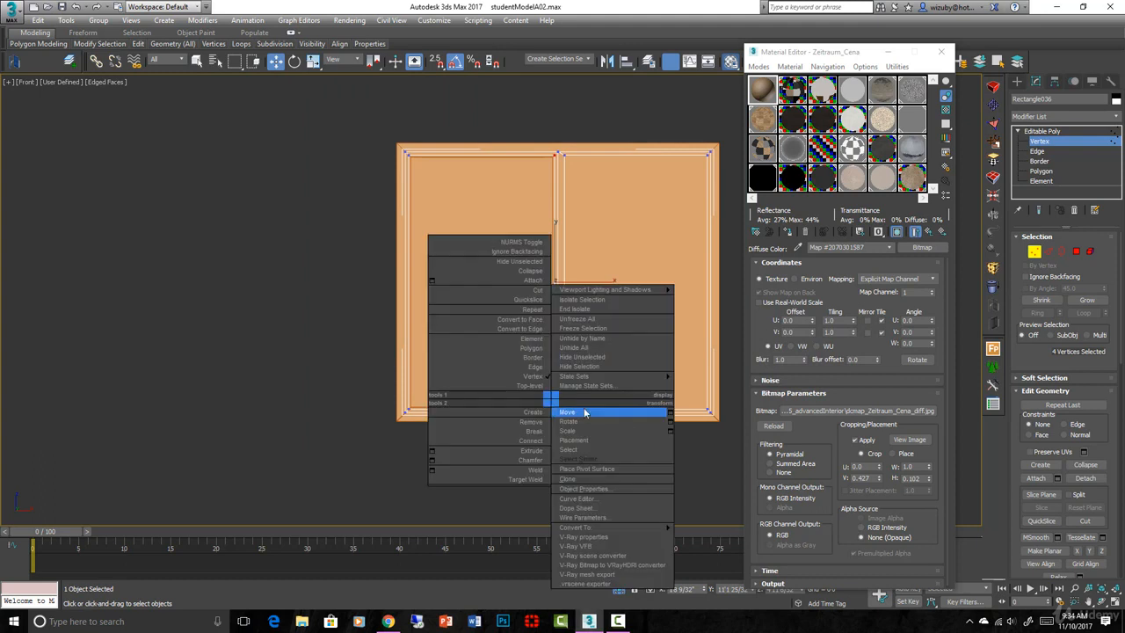
left_click(670, 422)
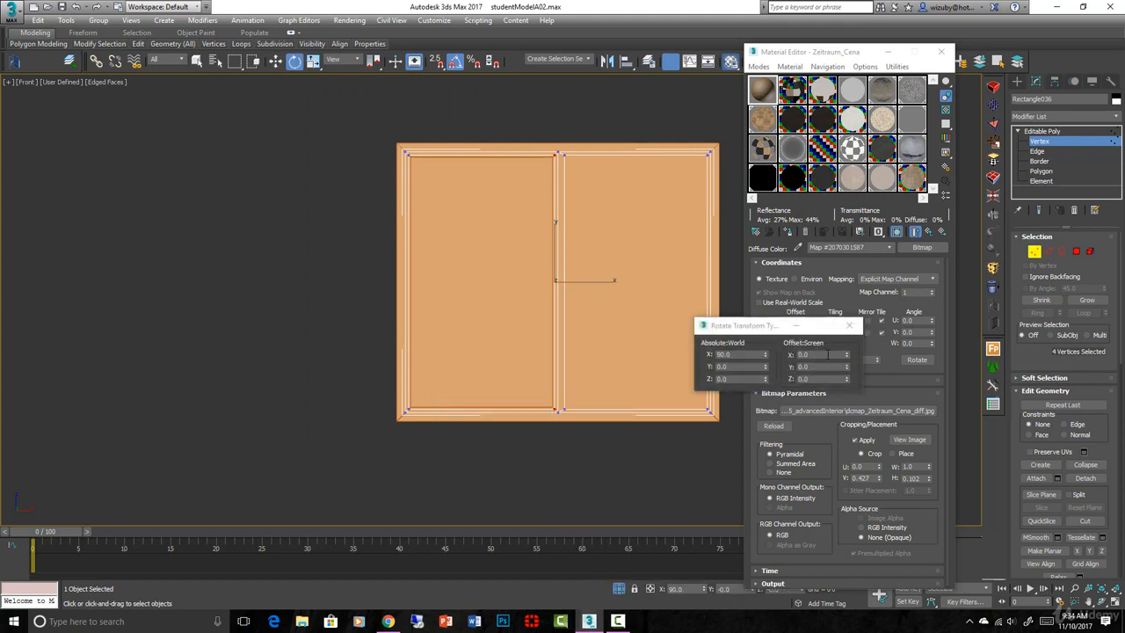
key("w")
scroll(678, 357, "up", 2)
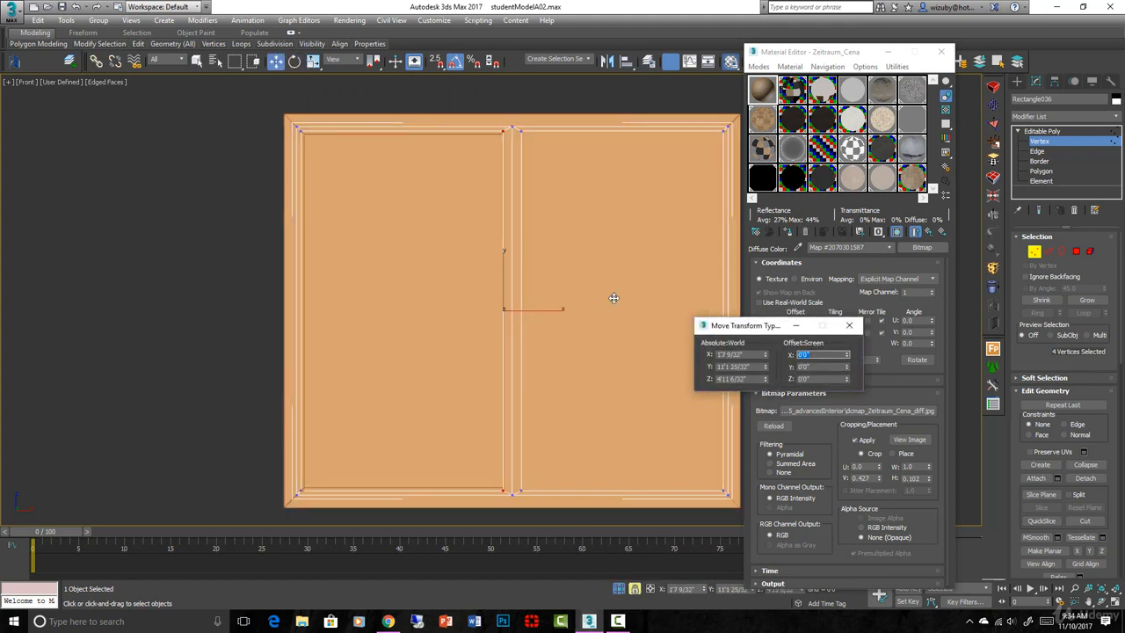
scroll(613, 298, "down", 4)
middle_click_drag(613, 298, 583, 357, "alt")
scroll(522, 331, "up", 8)
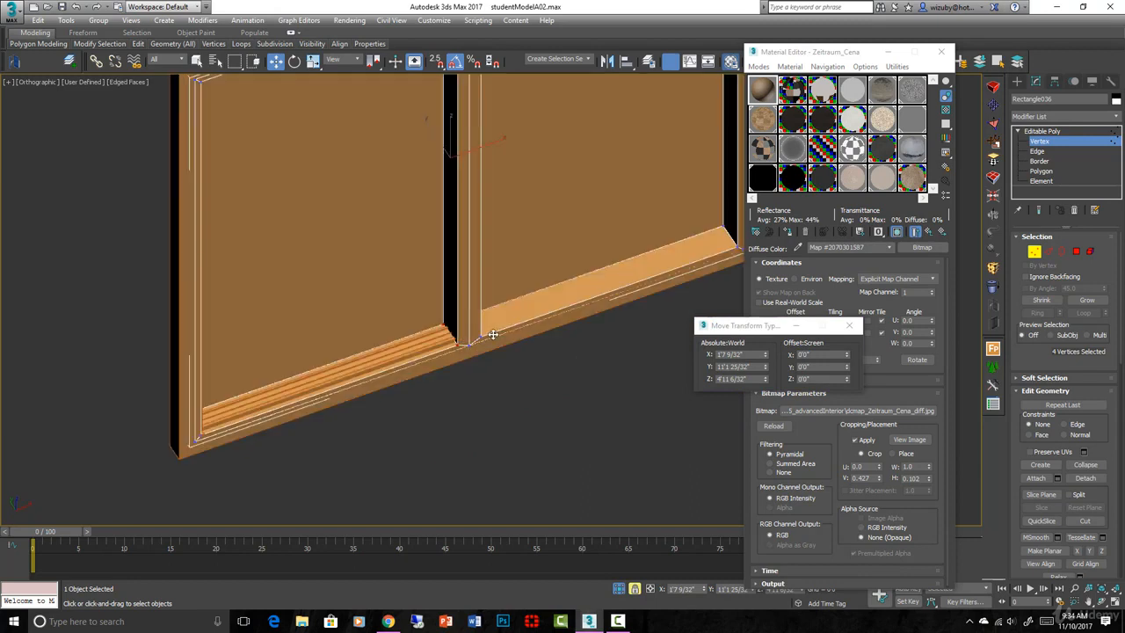
scroll(493, 334, "down", 8)
key("f")
key("z")
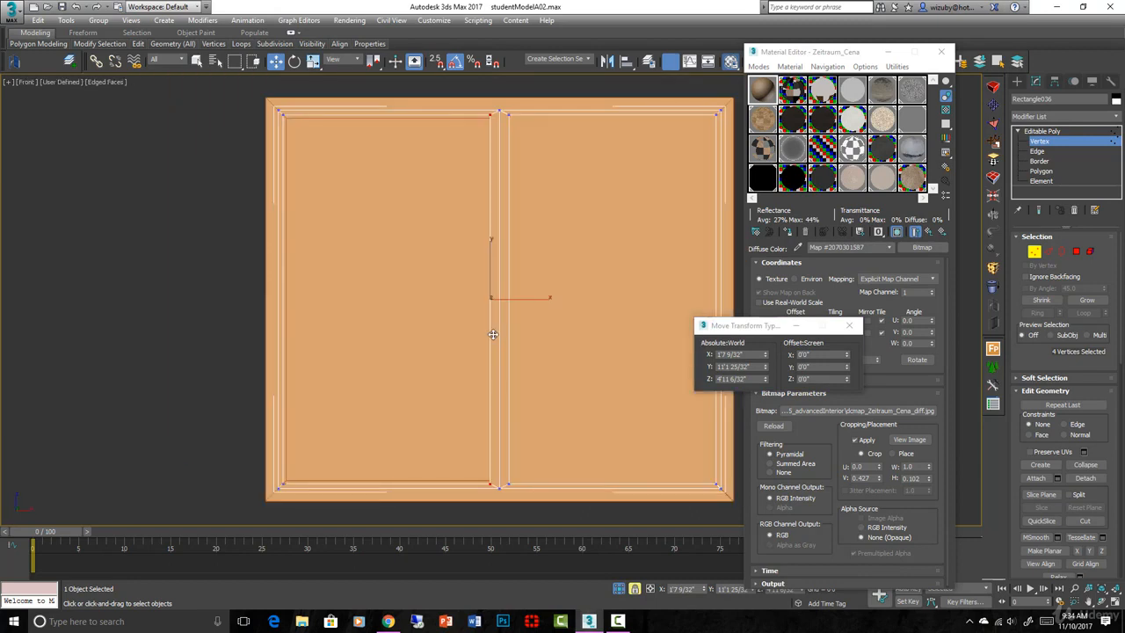
Leave Vertex level, select the panel object and show the front view in wireframe
left_click(1034, 252)
left_click(404, 169)
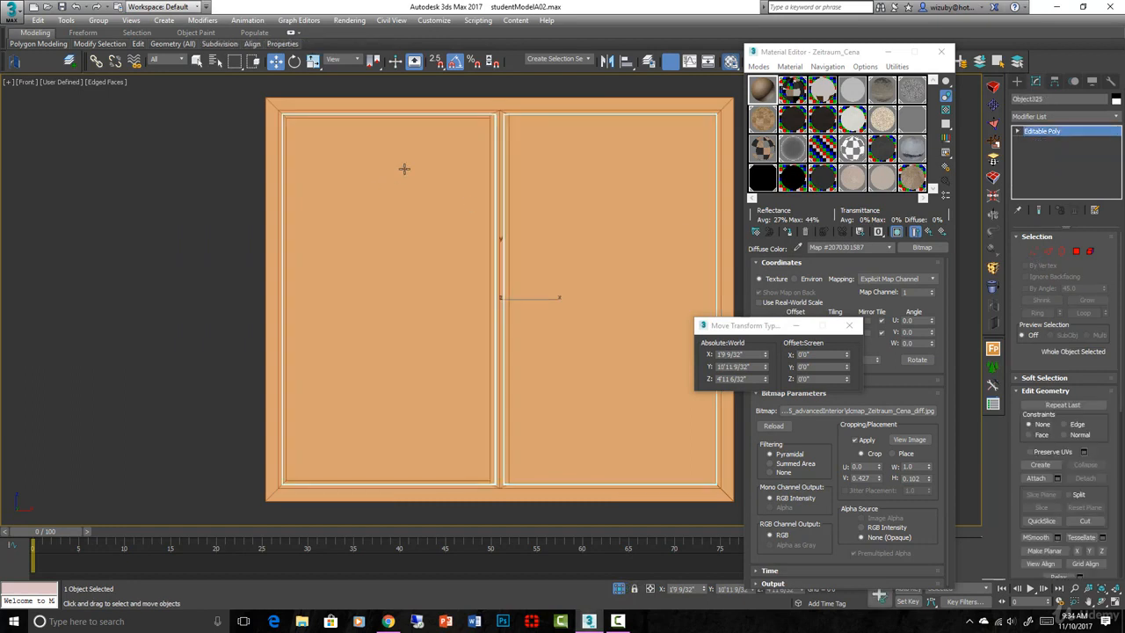
key("F3")
Snap the bottom vertices of Line3739's frame path onto the casing corner
left_click(395, 117)
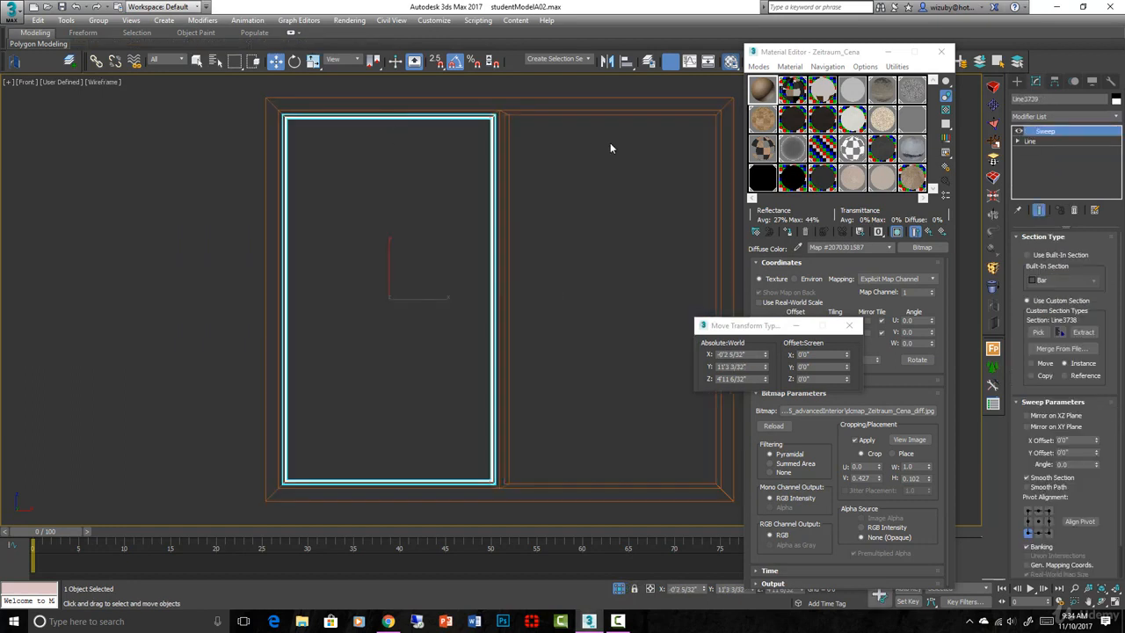
left_click(1018, 141)
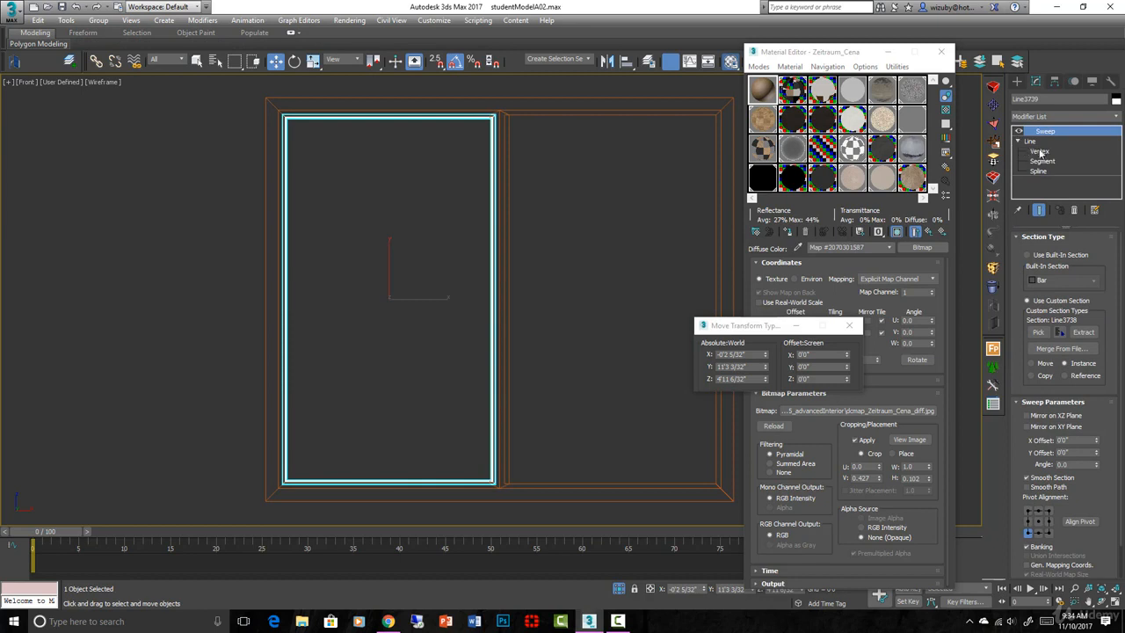
left_click(1039, 152)
left_click_drag(468, 88, 559, 510)
scroll(490, 495, "up", 5)
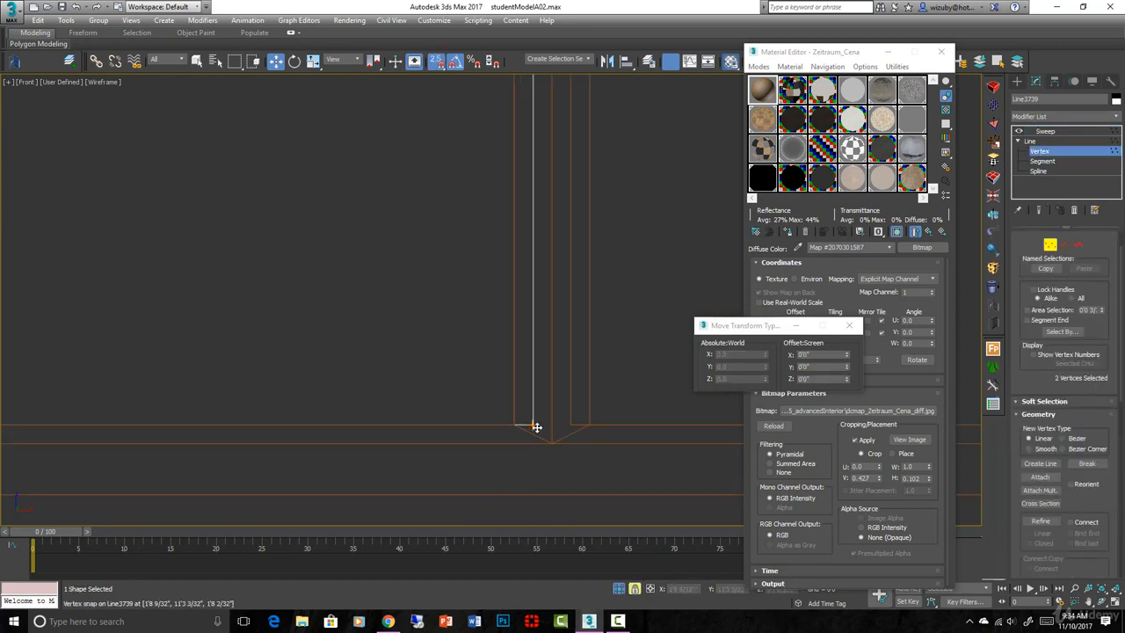
left_click_drag(536, 427, 519, 428)
Check the sash corner in 3D, return to the wireframe front view, and clear the selection
left_click(504, 442)
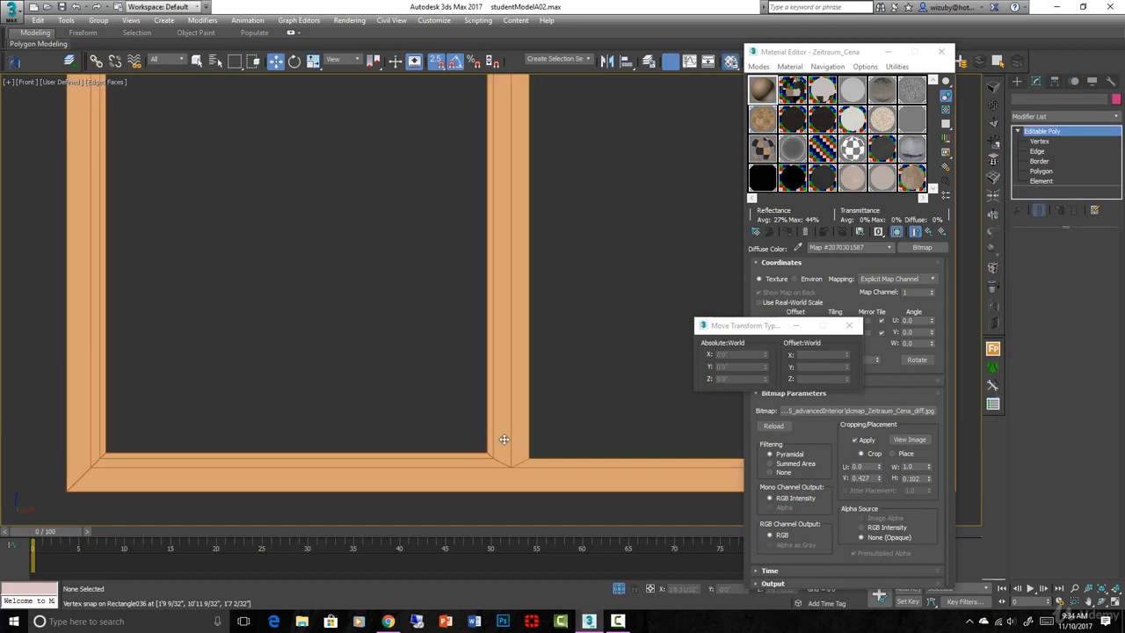
scroll(501, 442, "down", 2)
left_click(494, 439)
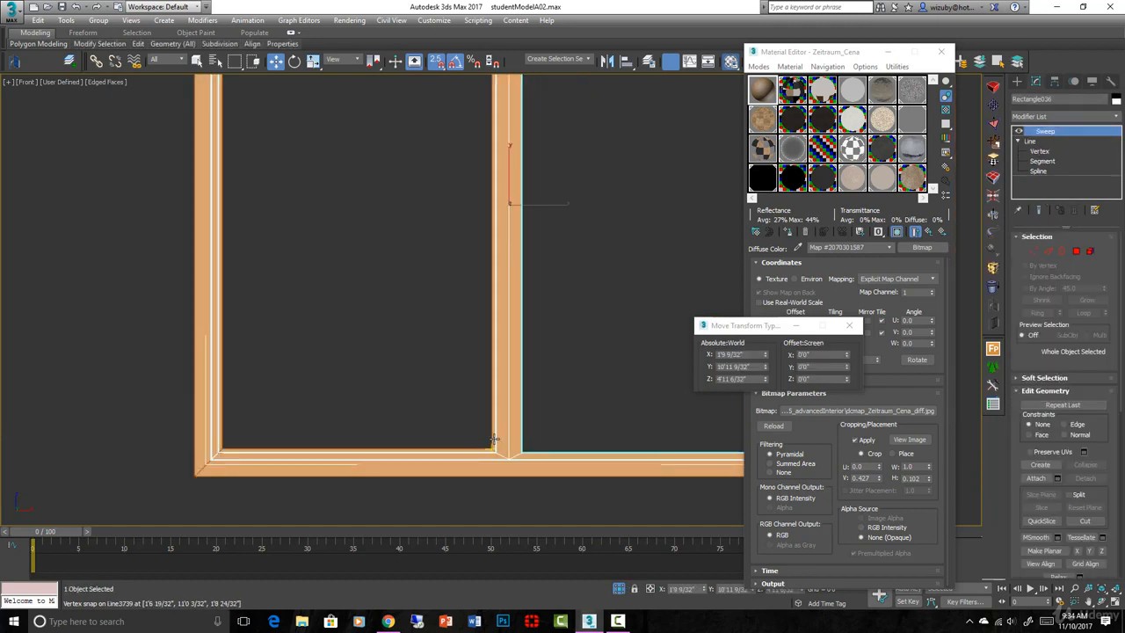
middle_click_drag(494, 439, 589, 462, "alt")
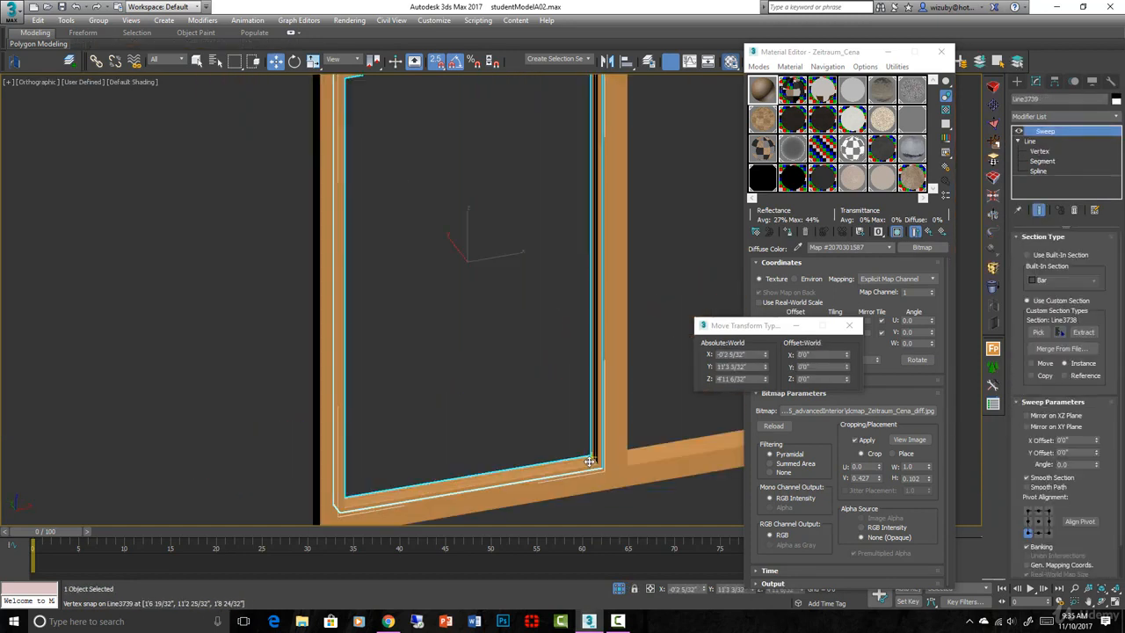
key("f")
key("F3")
left_click(561, 392)
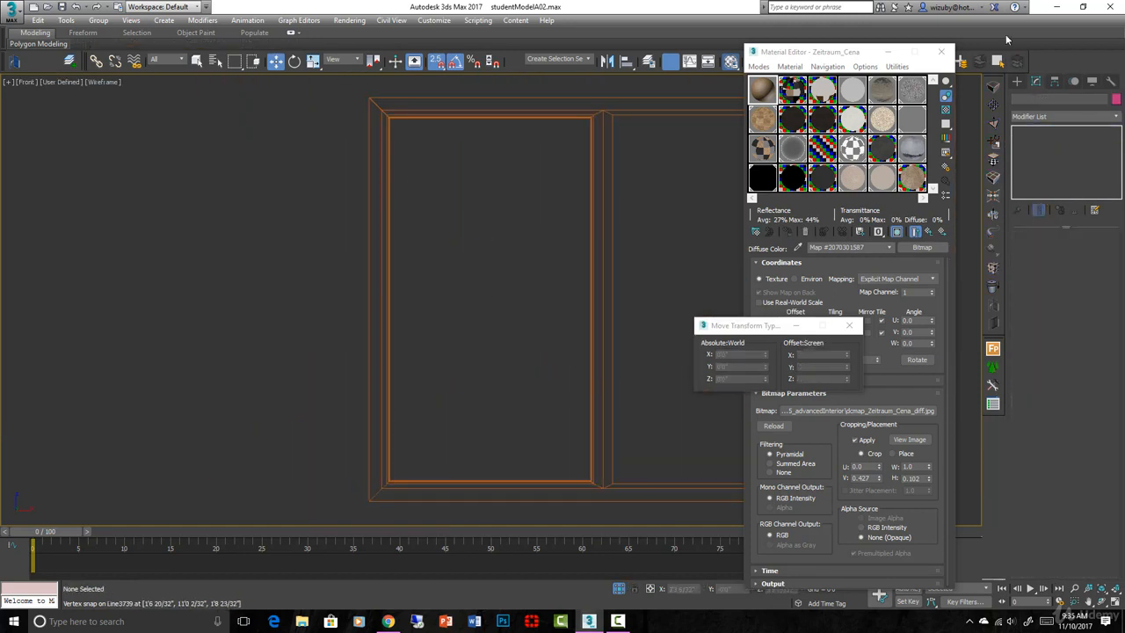
Draw a rectangle filling the left sash opening and convert it to an editable poly
left_click(1017, 81)
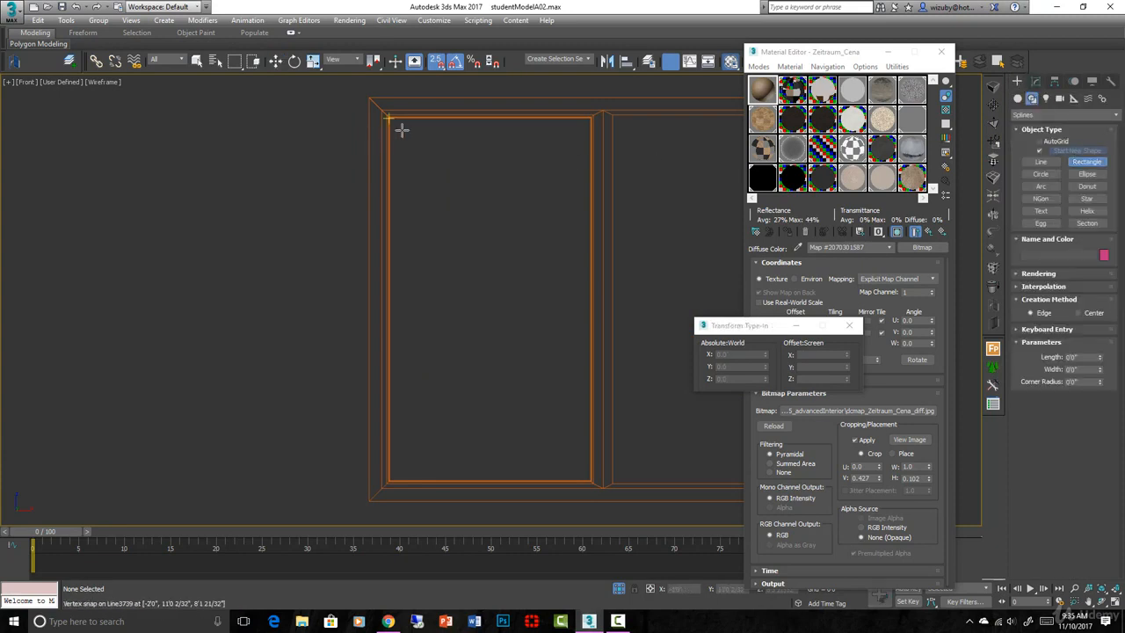
left_click_drag(387, 115, 594, 484)
right_click(536, 335)
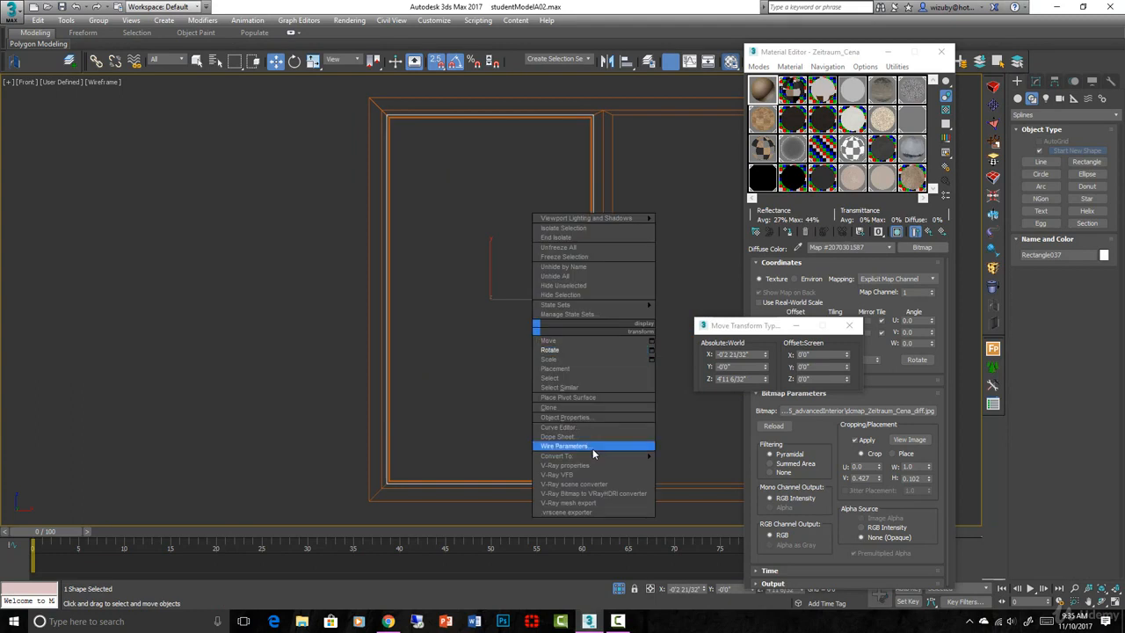
mouse_move(596, 454)
left_click(705, 478)
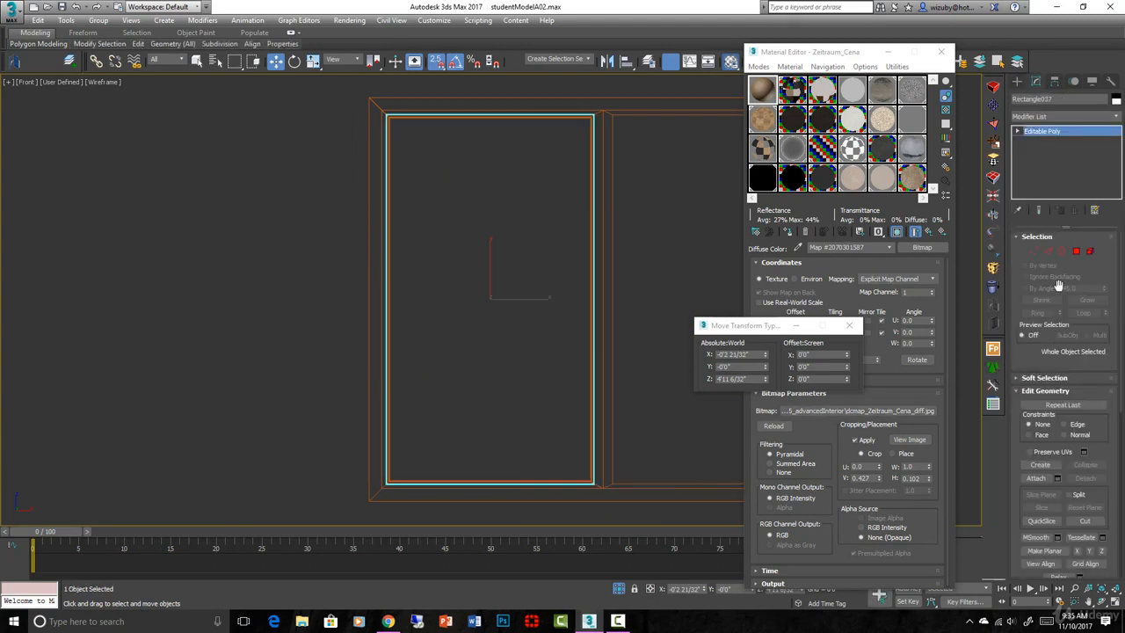
Split the pane with a horizontal connecting edge and delete its upper polygon
left_click(1055, 255)
left_click(1080, 518)
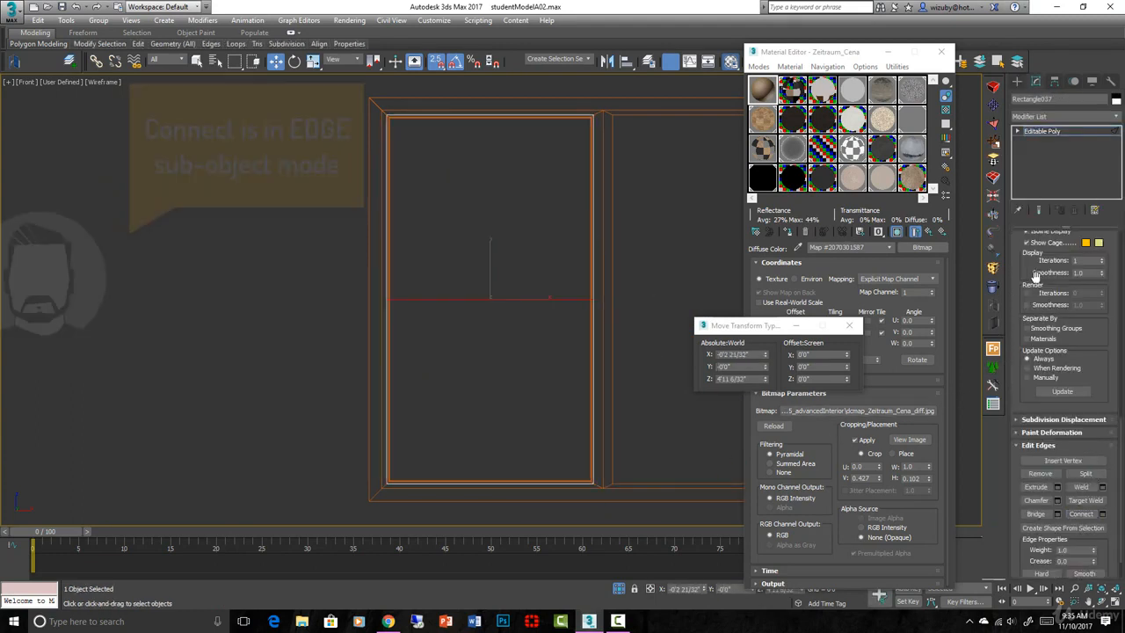
left_click(1018, 131)
left_click(1042, 172)
left_click(501, 373)
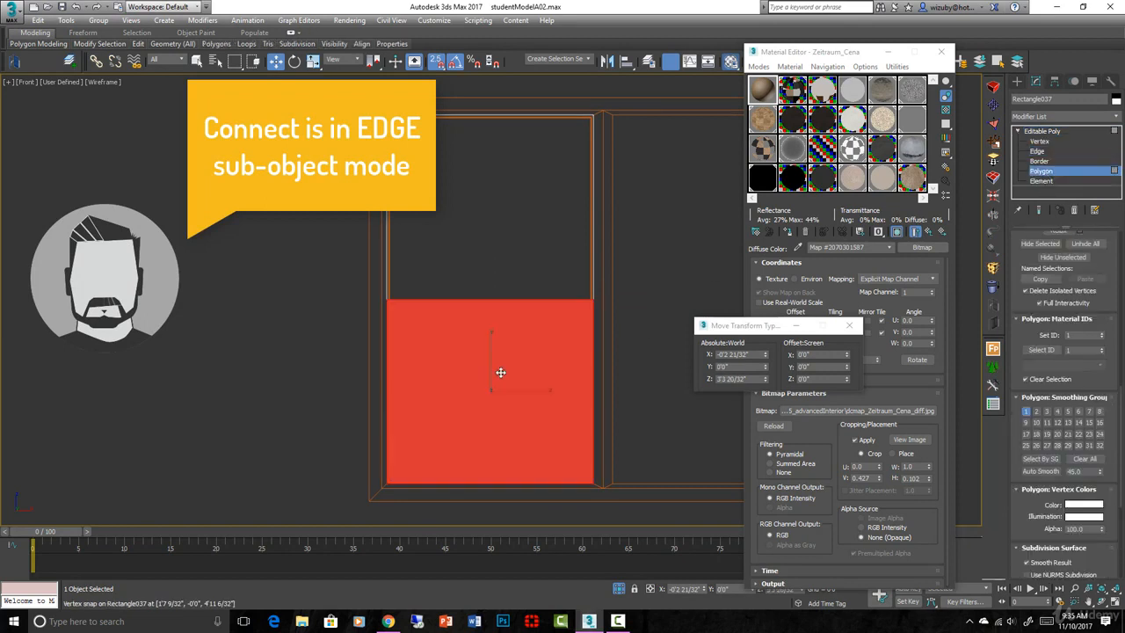
left_click(525, 268)
key("Delete")
left_click(536, 360)
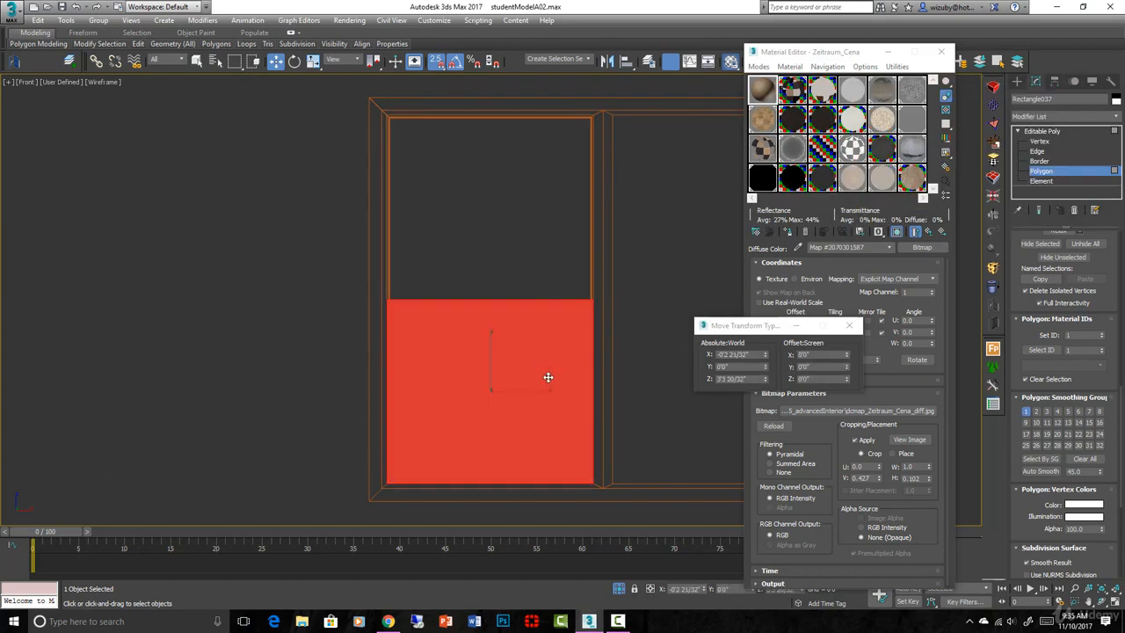
scroll(547, 377, "up", 2)
scroll(477, 346, "down", 2)
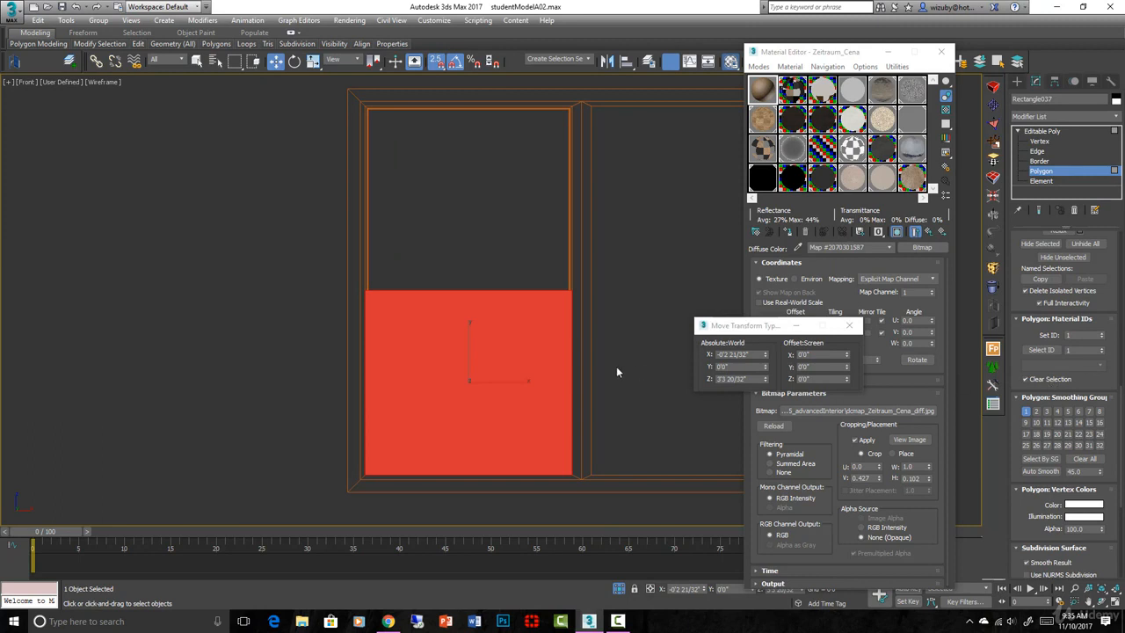
middle_click_drag(551, 371, 554, 415, "alt")
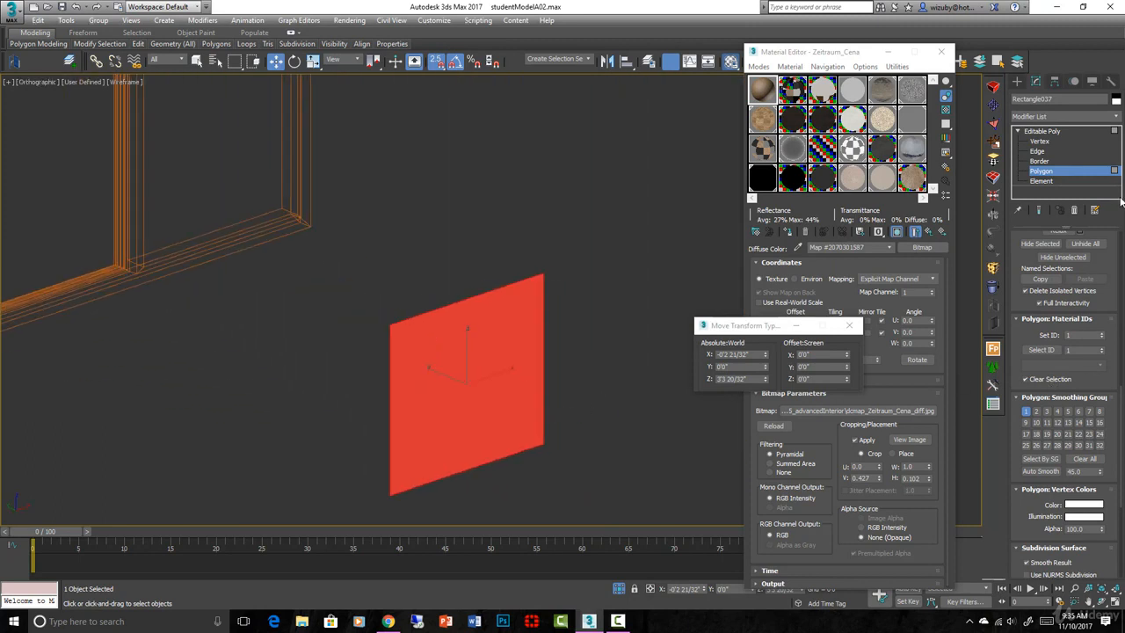
With snaps on, add SwiftLoop edge loops near the pane's left side, top and bottom
key("s")
scroll(456, 467, "up", 5)
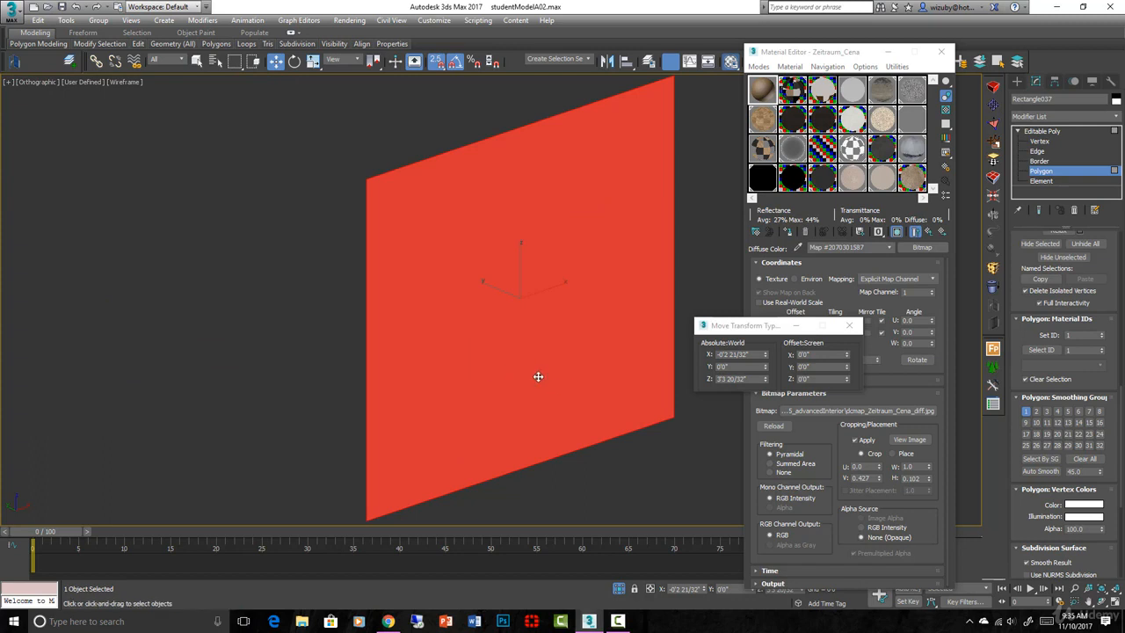
scroll(625, 380, "down", 2)
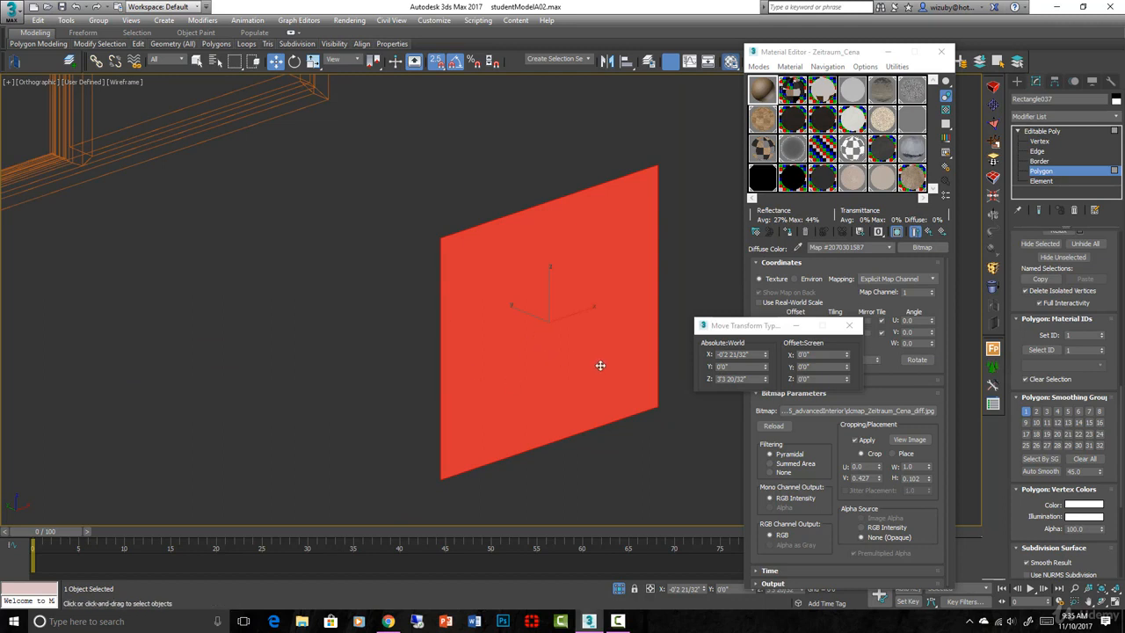
key("f")
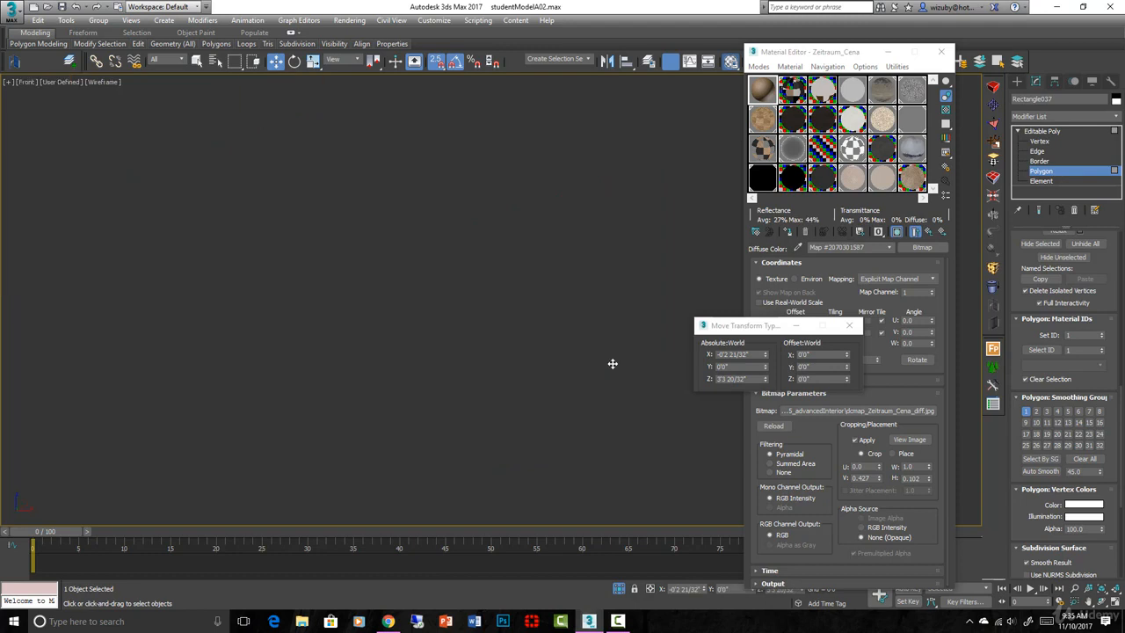
key("z")
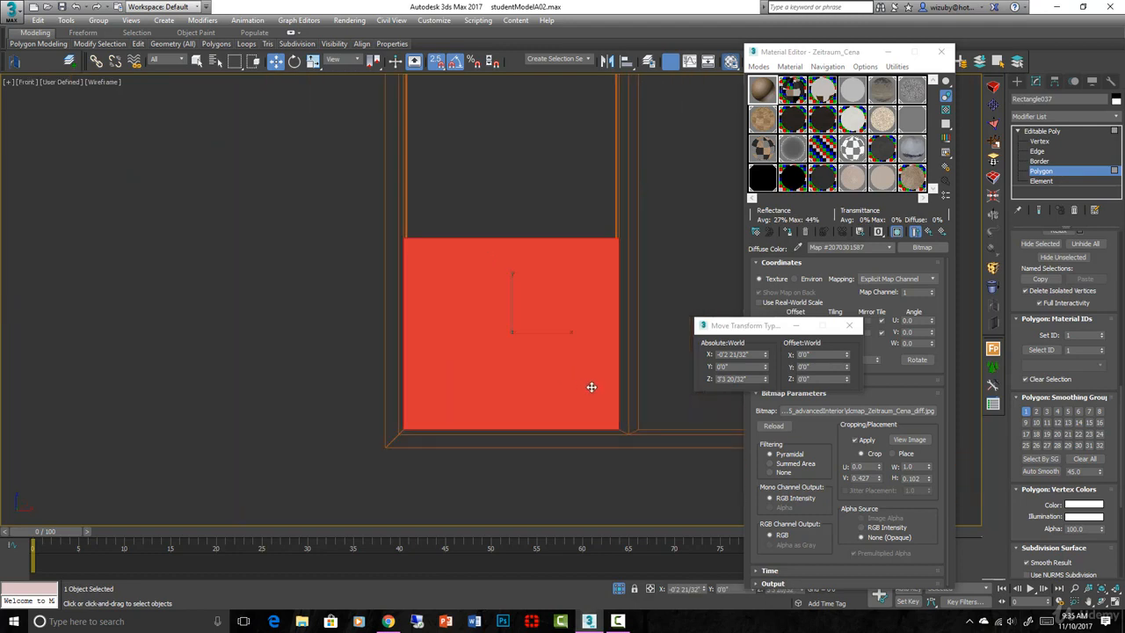
key("alt+c")
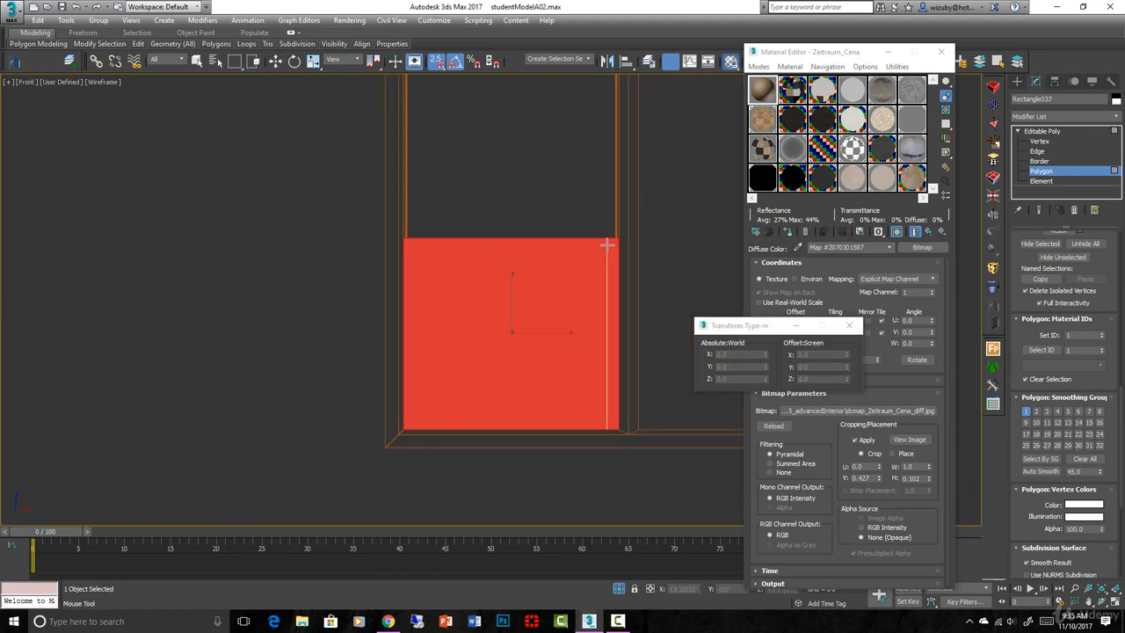
left_click(416, 239)
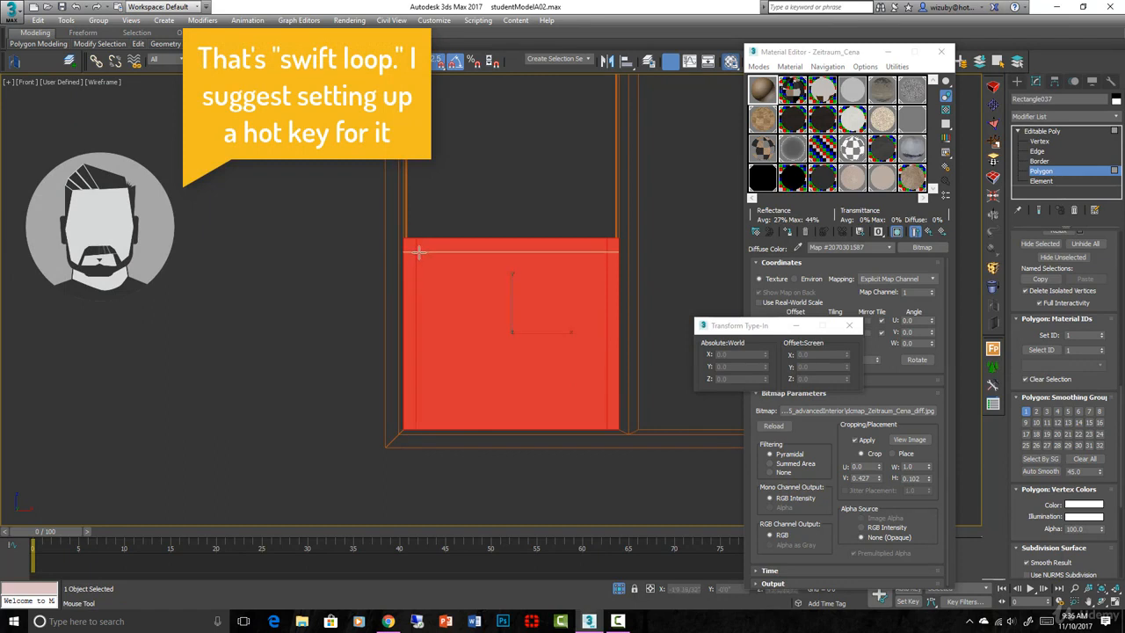
left_click(419, 252)
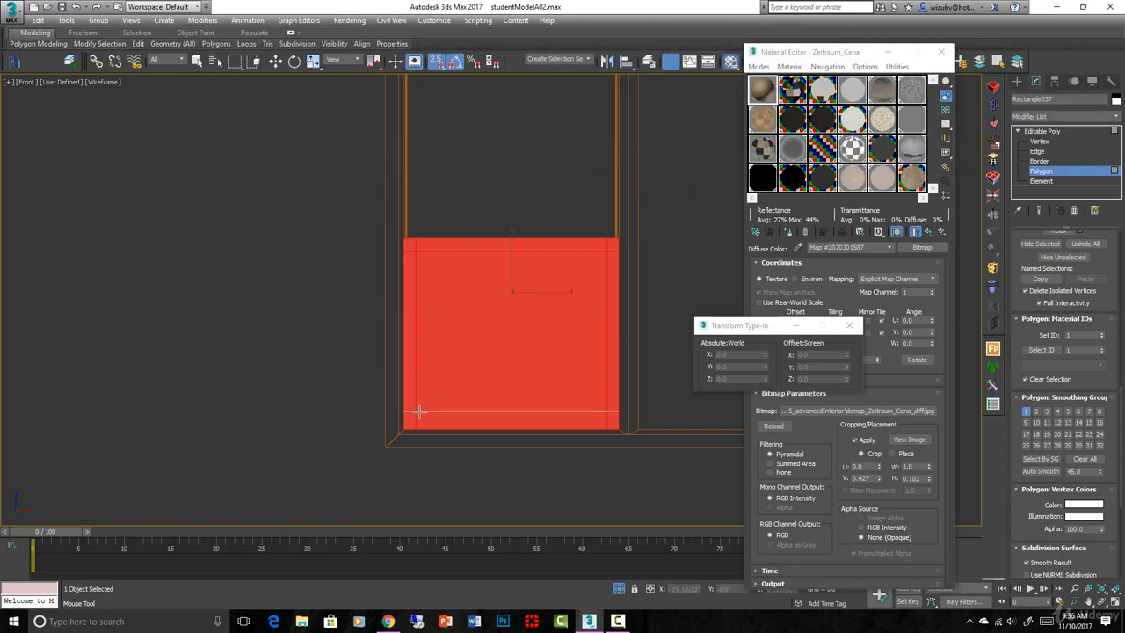
left_click(417, 410)
Slide the left inner vertex column right and nudge the top vertex row down
key("w")
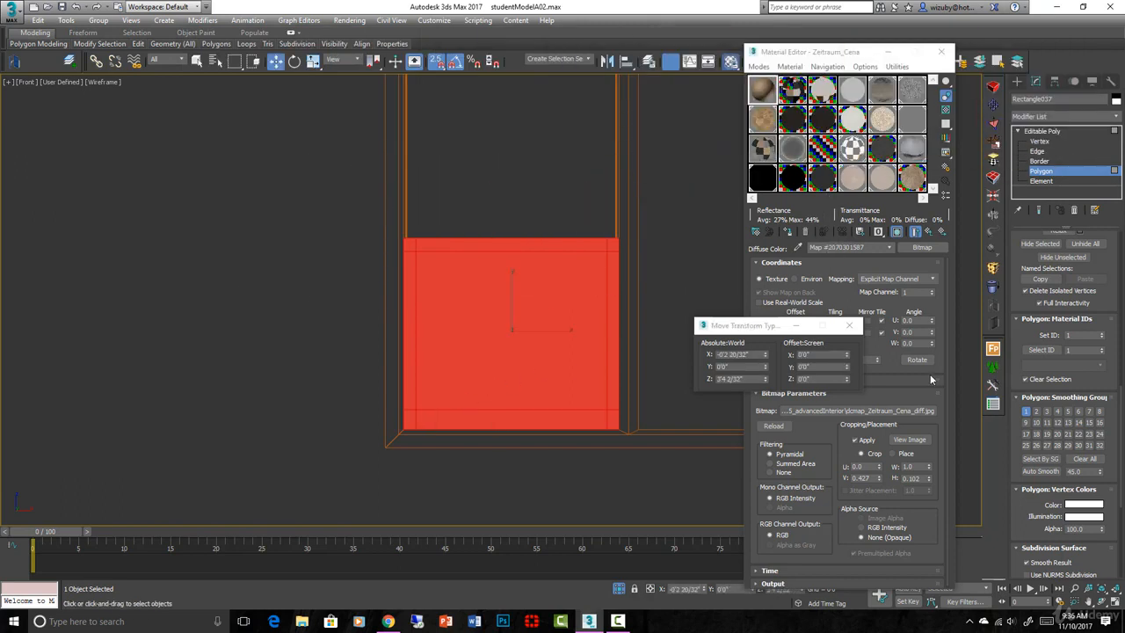
left_click(1039, 141)
left_click_drag(588, 196, 603, 417)
left_click_drag(411, 223, 450, 490)
key("space")
left_click_drag(441, 393, 447, 390)
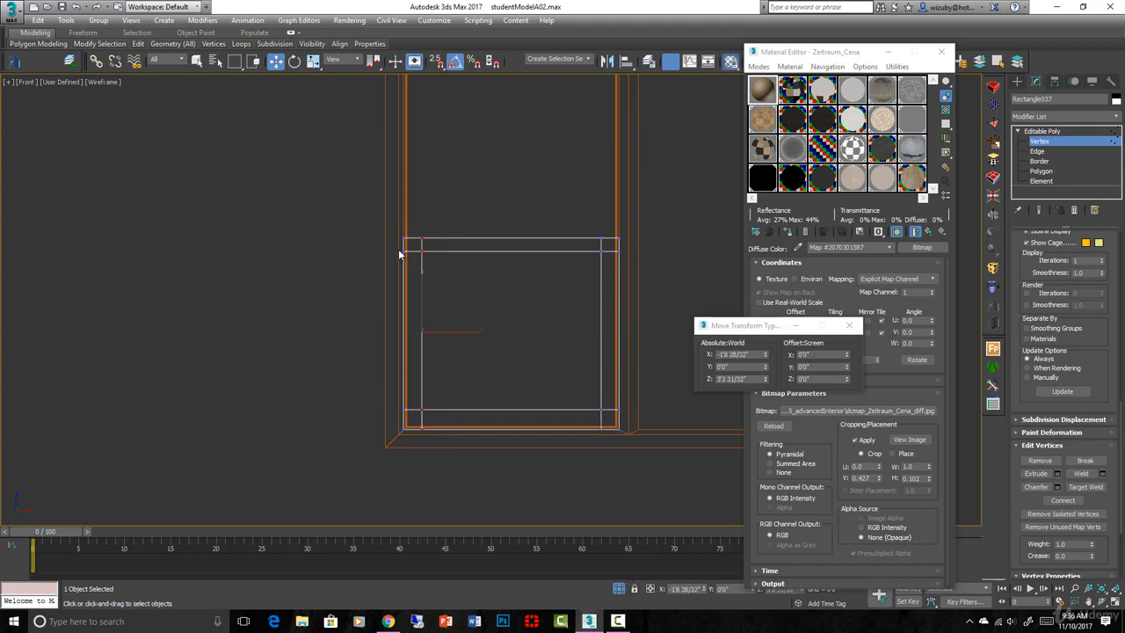
left_click_drag(400, 246, 659, 295)
left_click_drag(519, 282, 521, 291)
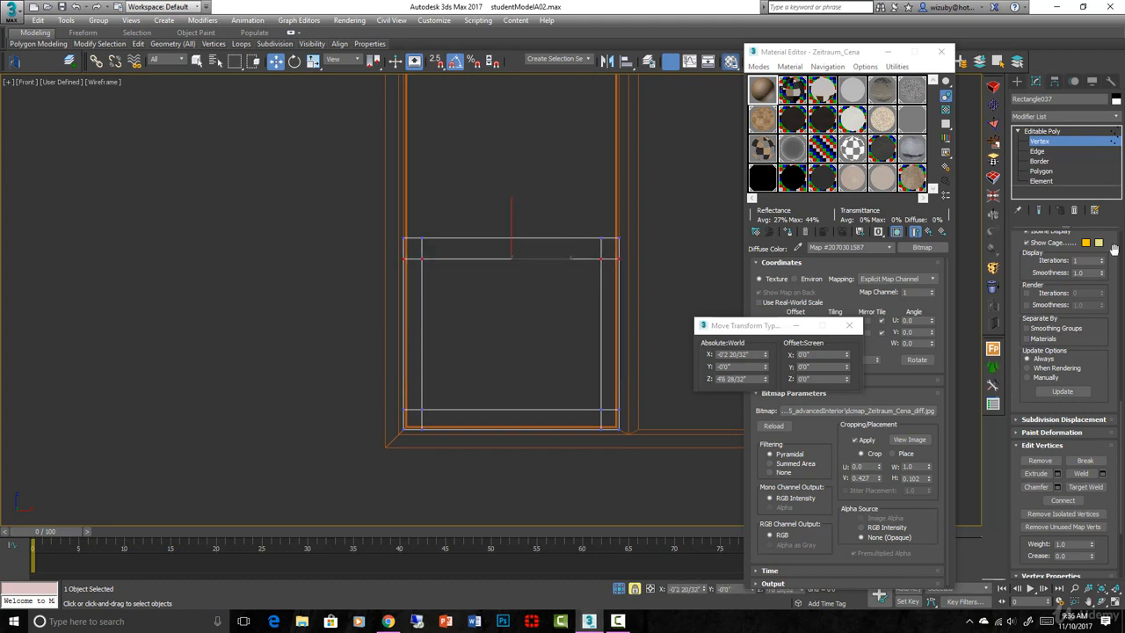
left_click(1037, 151)
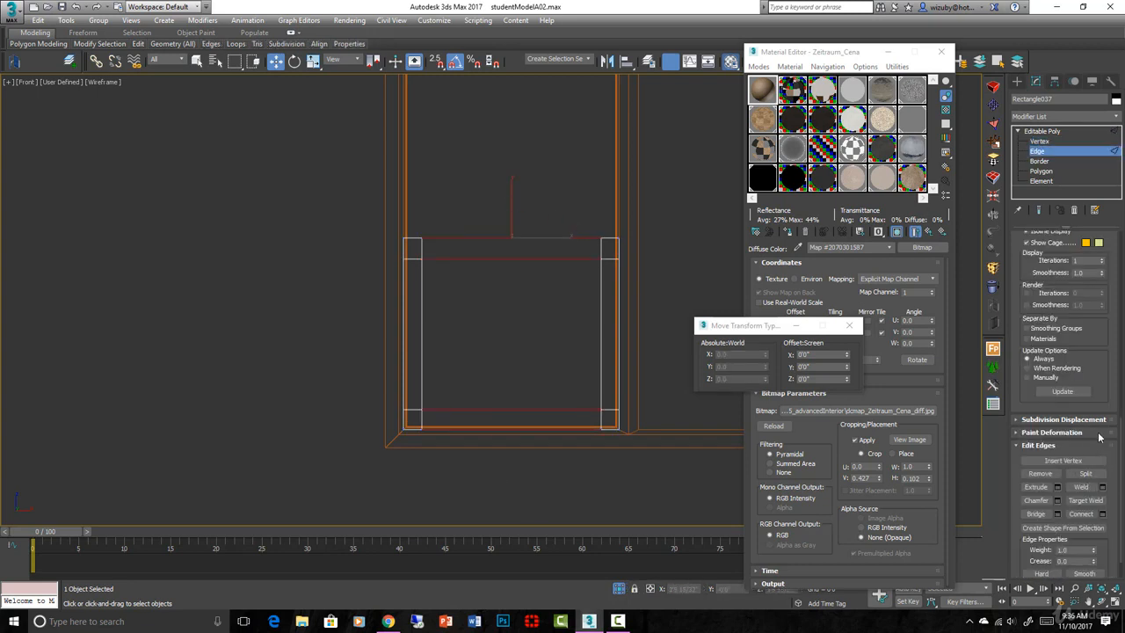
Connect the selected edges with 2 segments, add another connecting edge, then return to top level
scroll(1098, 392, "down", 1)
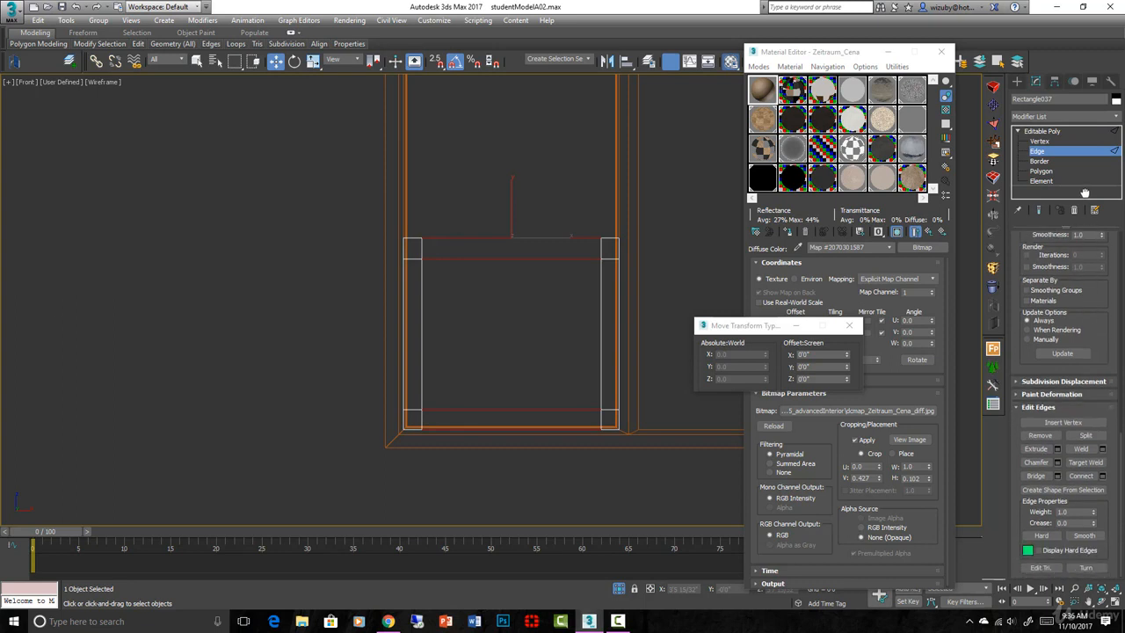
left_click(1104, 475)
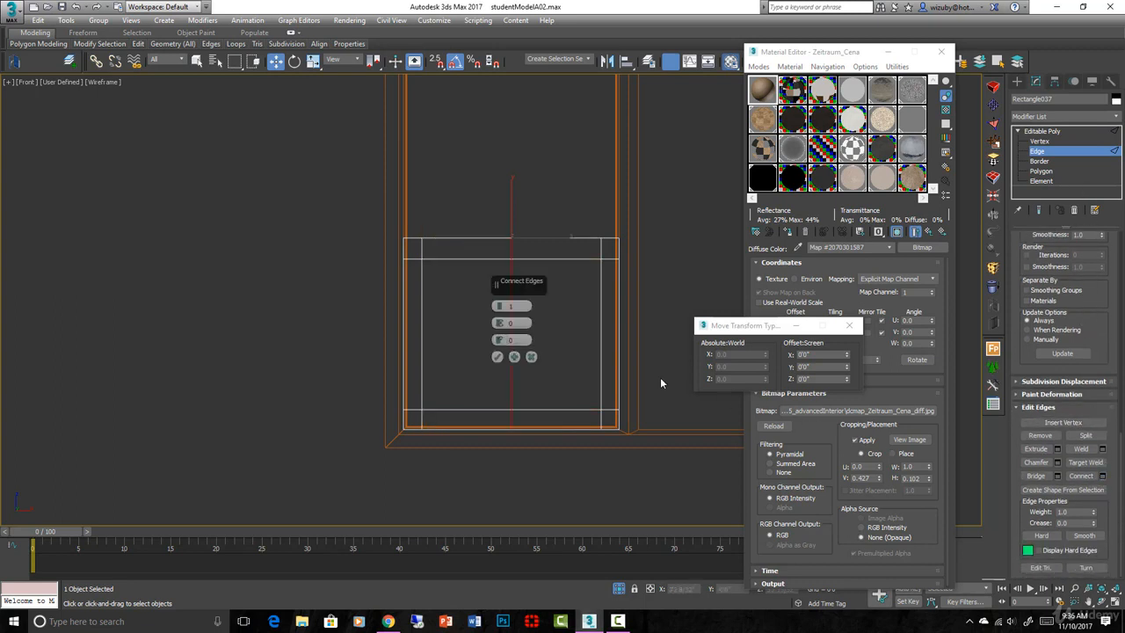
left_click(499, 302)
left_click(498, 358)
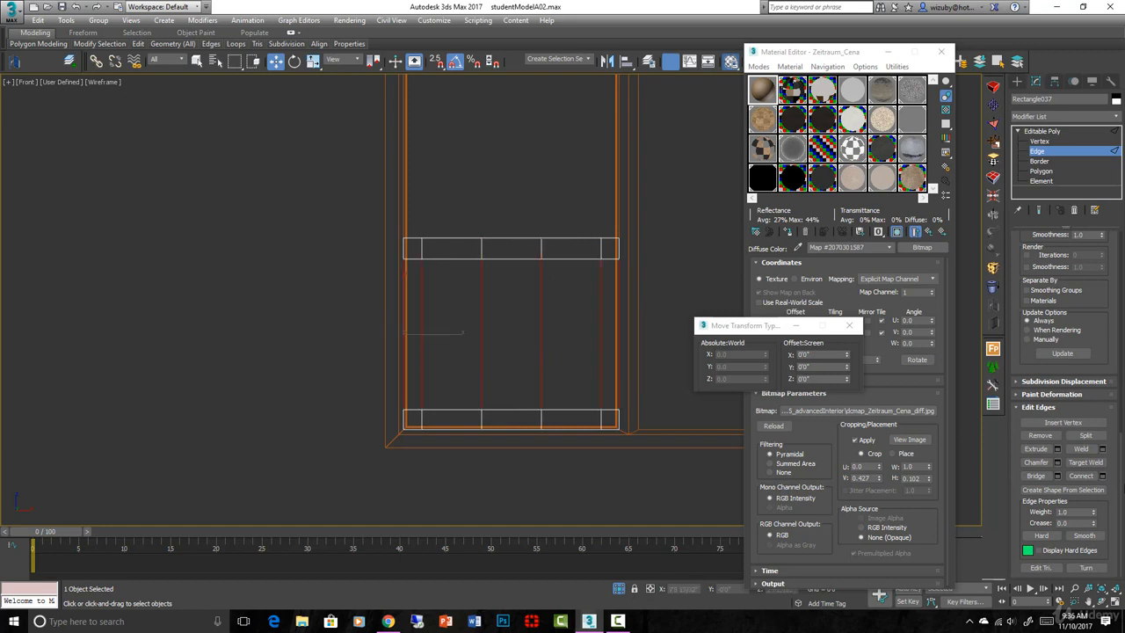
left_click(1103, 476)
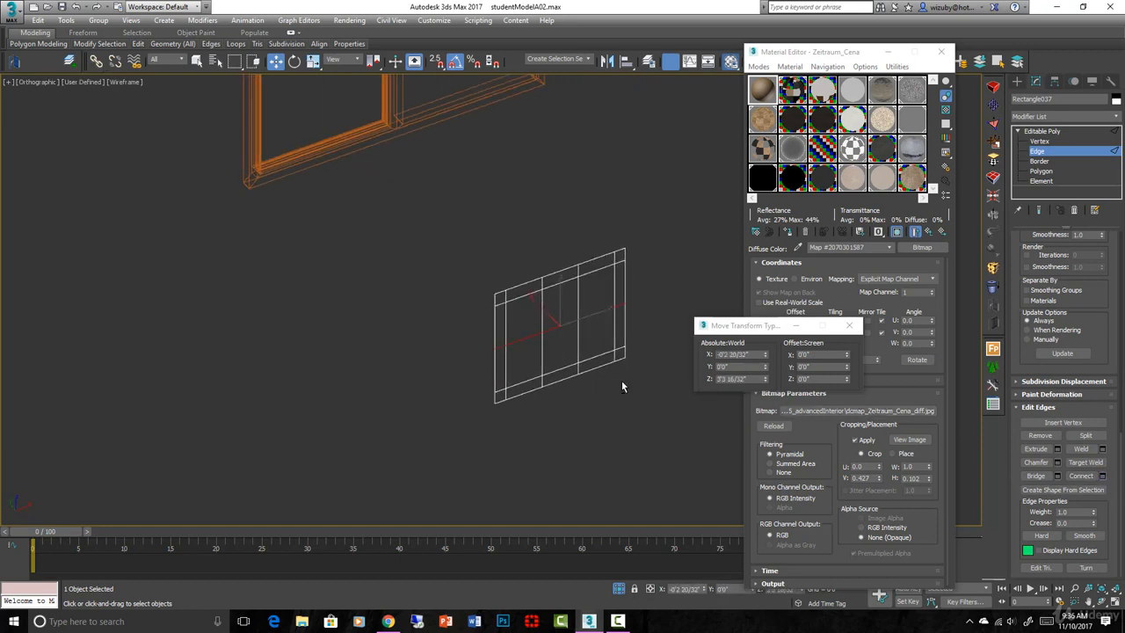
scroll(622, 380, "up", 3)
key("F3")
key("F3")
left_click(1046, 131)
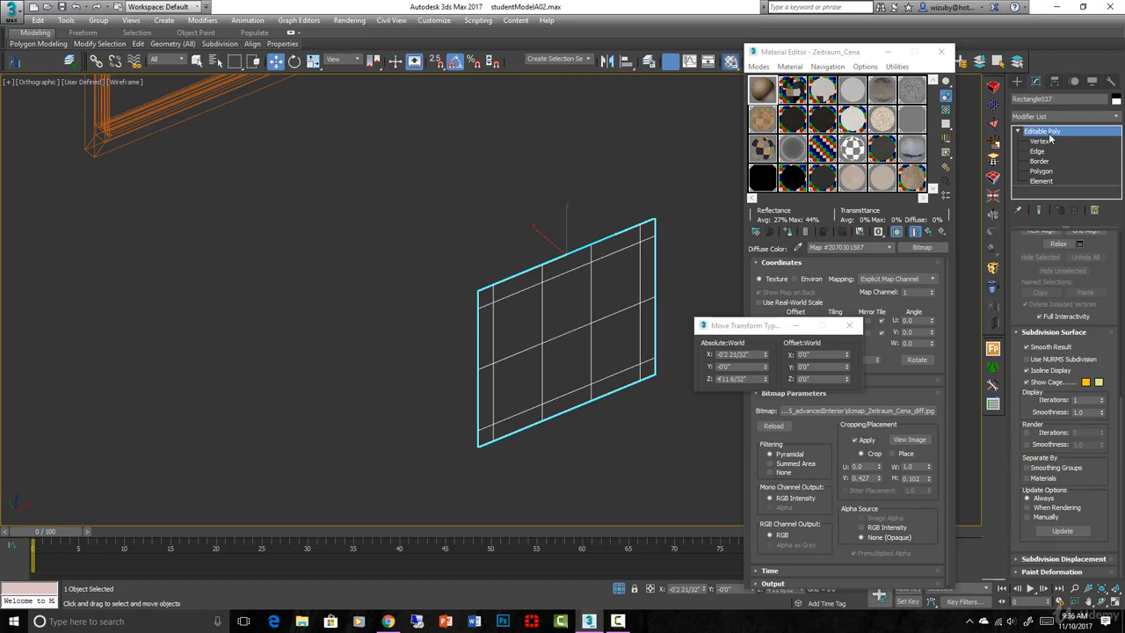
scroll(637, 359, "up", 4)
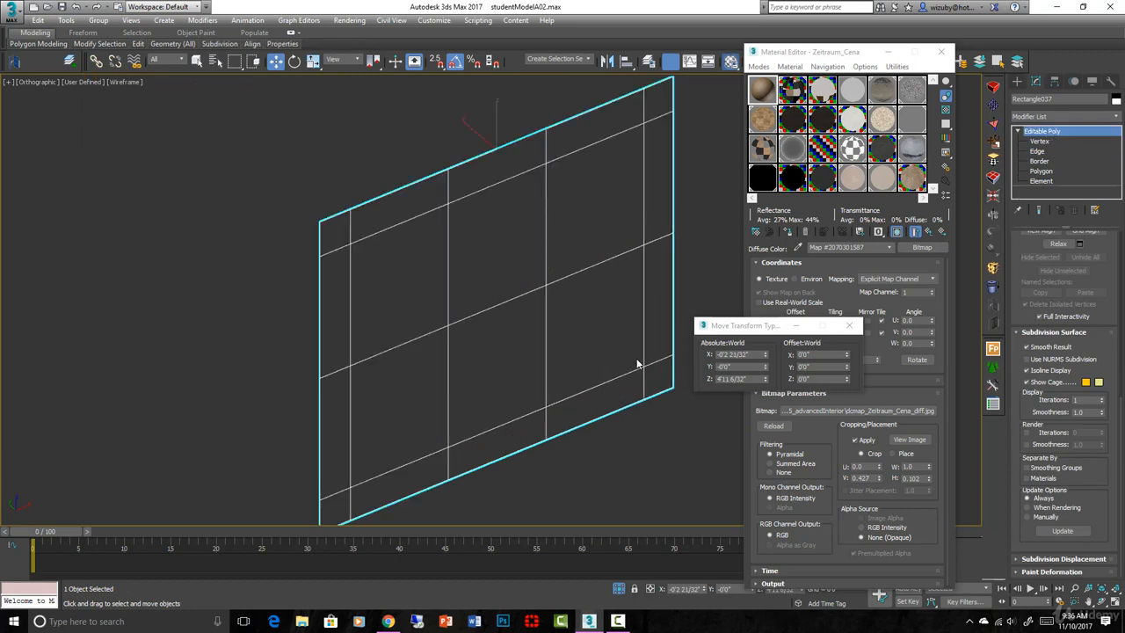
Select all six pane polygons of the sash at Polygon level
left_click(1051, 172)
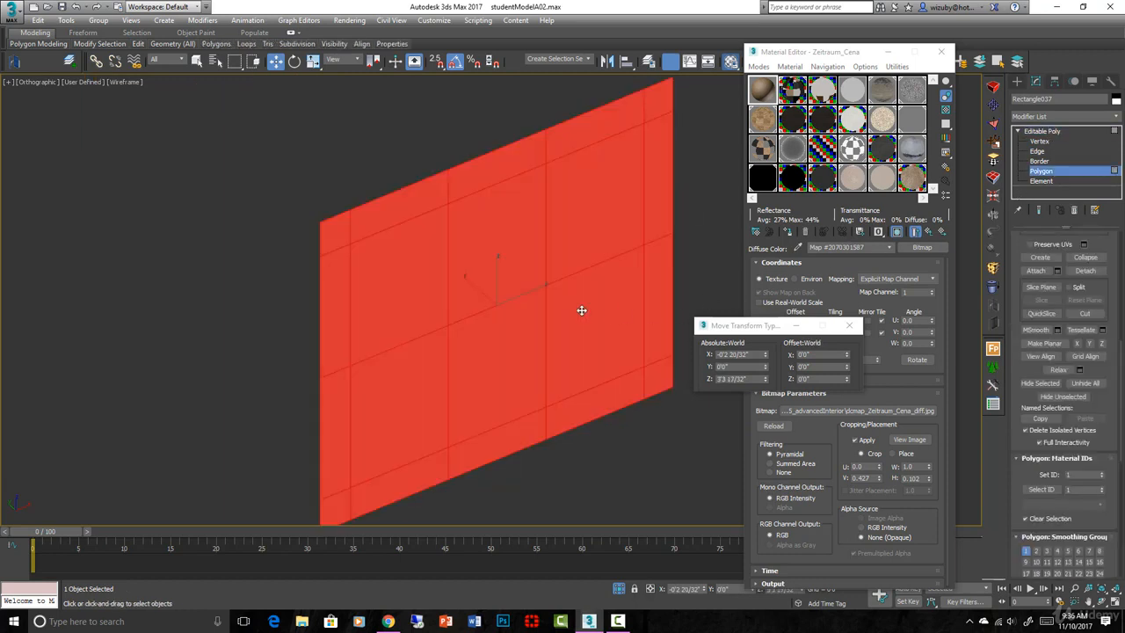
left_click(580, 311)
left_click(566, 239, "ctrl")
left_click(505, 248, "ctrl")
left_click(462, 364, "ctrl")
left_click(400, 413, "ctrl")
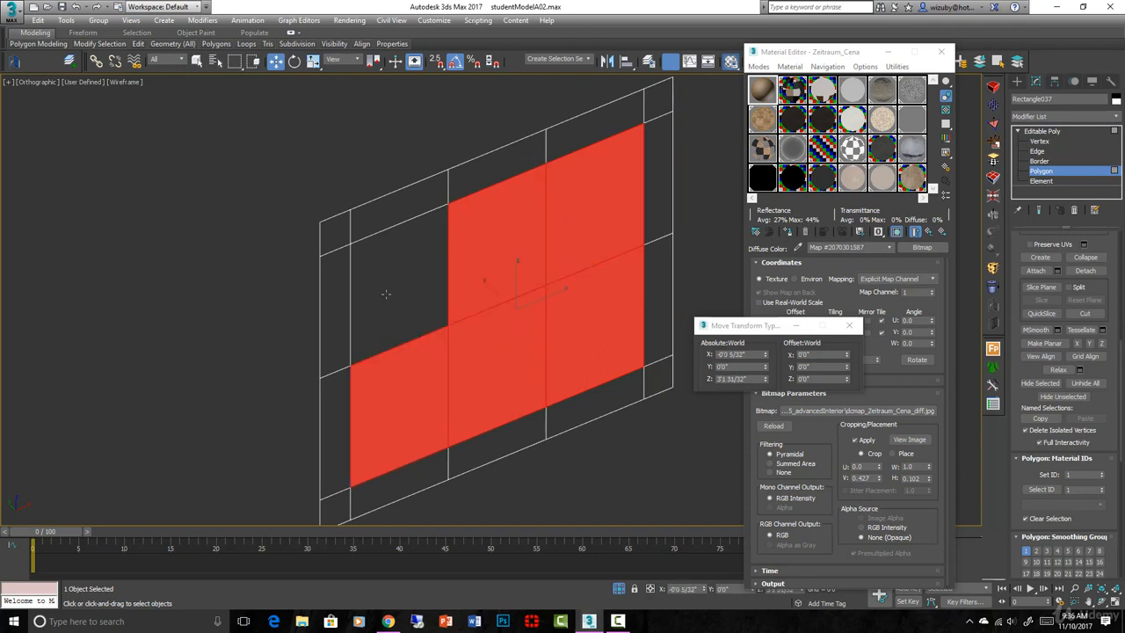
left_click(388, 295, "ctrl")
scroll(1084, 250, "down", 3)
left_click_drag(1080, 249, 1081, 197)
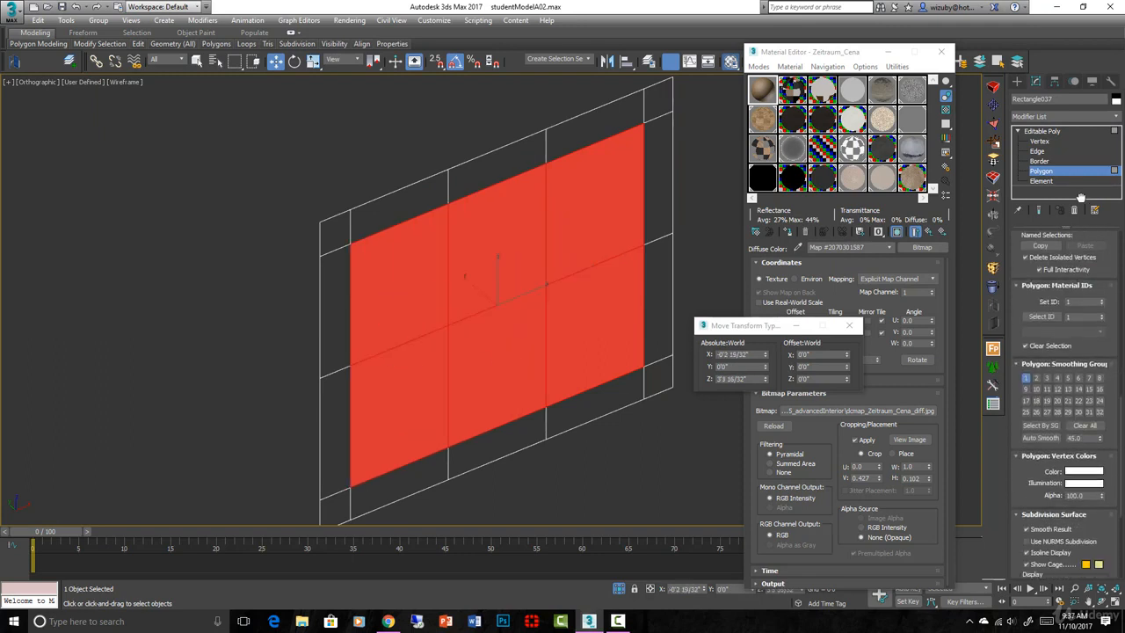
scroll(1081, 263, "up", 5)
Inset the six panes By Polygon with a small amount and confirm
left_click(1101, 375)
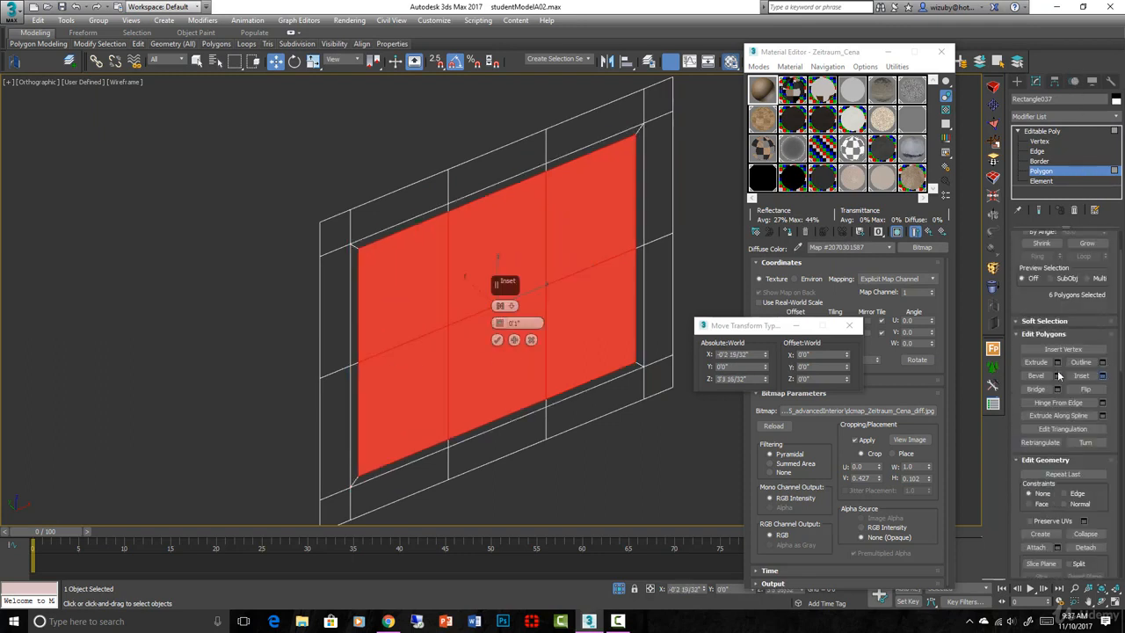
left_click(511, 306)
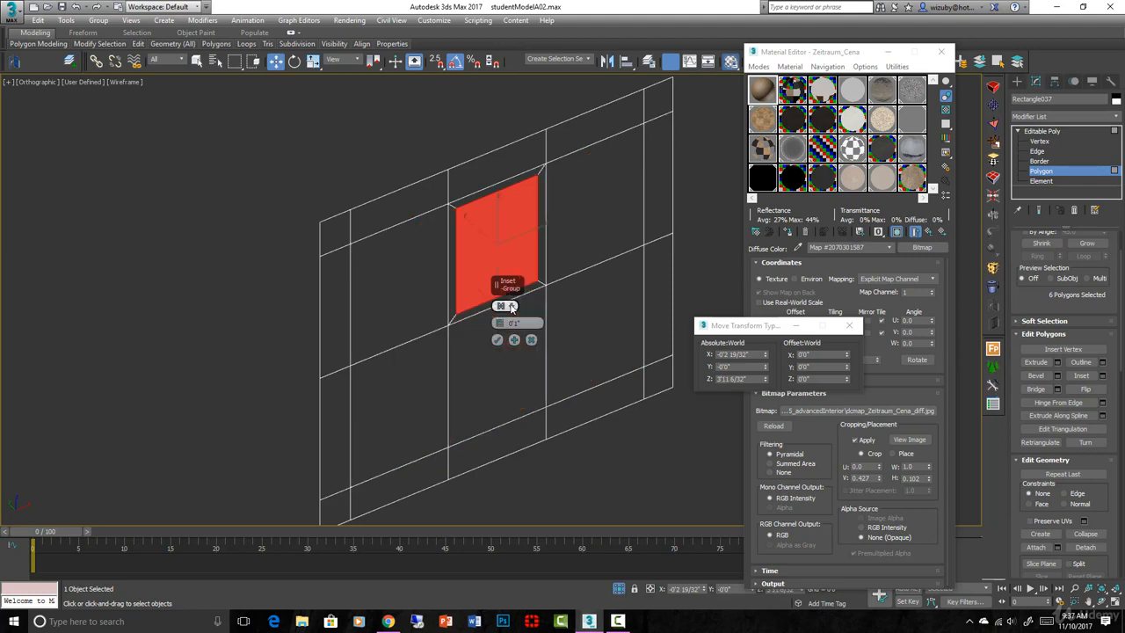
mouse_move(510, 305)
left_mouse_down()
mouse_move(532, 332)
mouse_move(499, 325)
left_mouse_up()
left_click(497, 339)
scroll(578, 353, "up", 2)
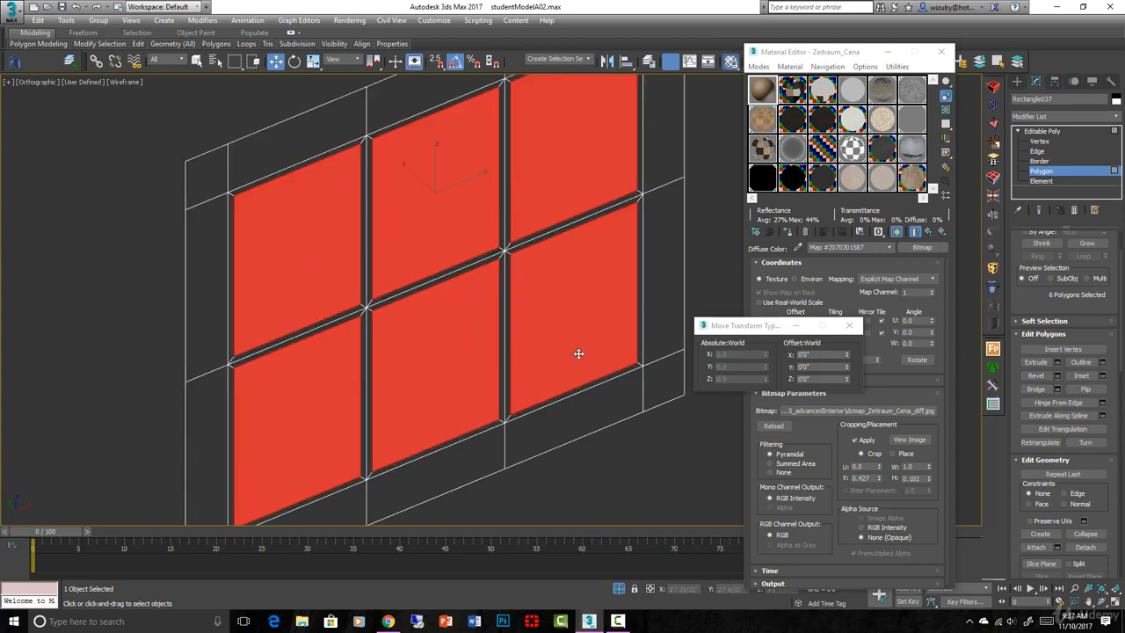
left_click_drag(579, 354, 573, 351)
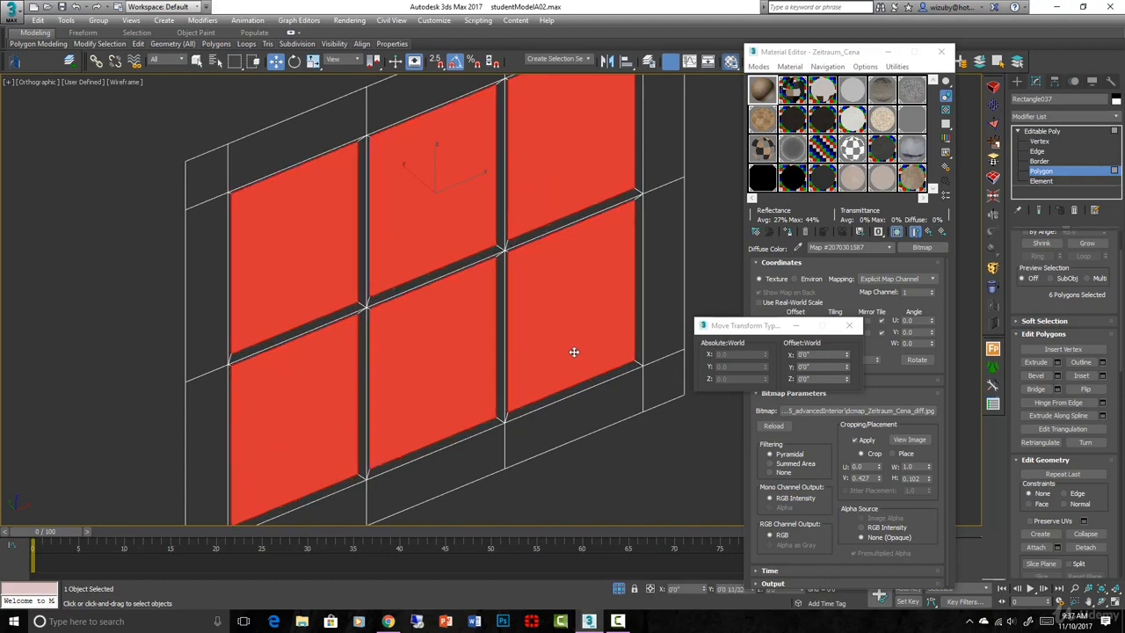
key("F3")
scroll(573, 351, "down", 3)
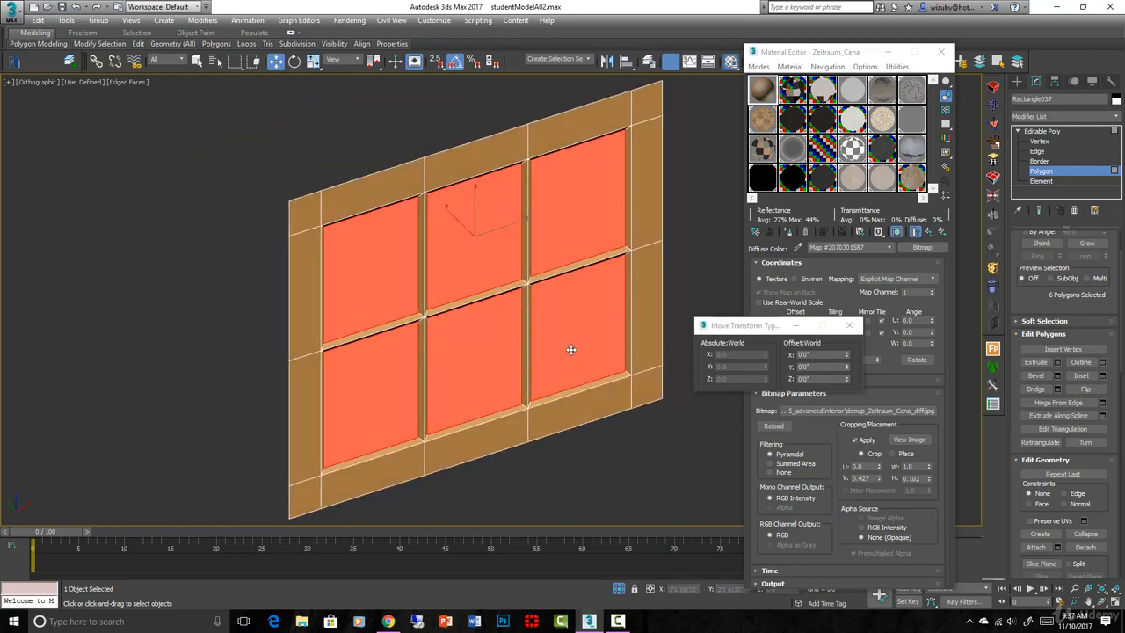
Extrude the six pane faces inward into the sash, then delete them
key("F4")
mouse_move(572, 341)
middle_mouse_down("alt")
mouse_move(556, 334)
mouse_move(578, 335)
mouse_move(562, 342)
middle_mouse_up("alt")
scroll(560, 343, "up", 3)
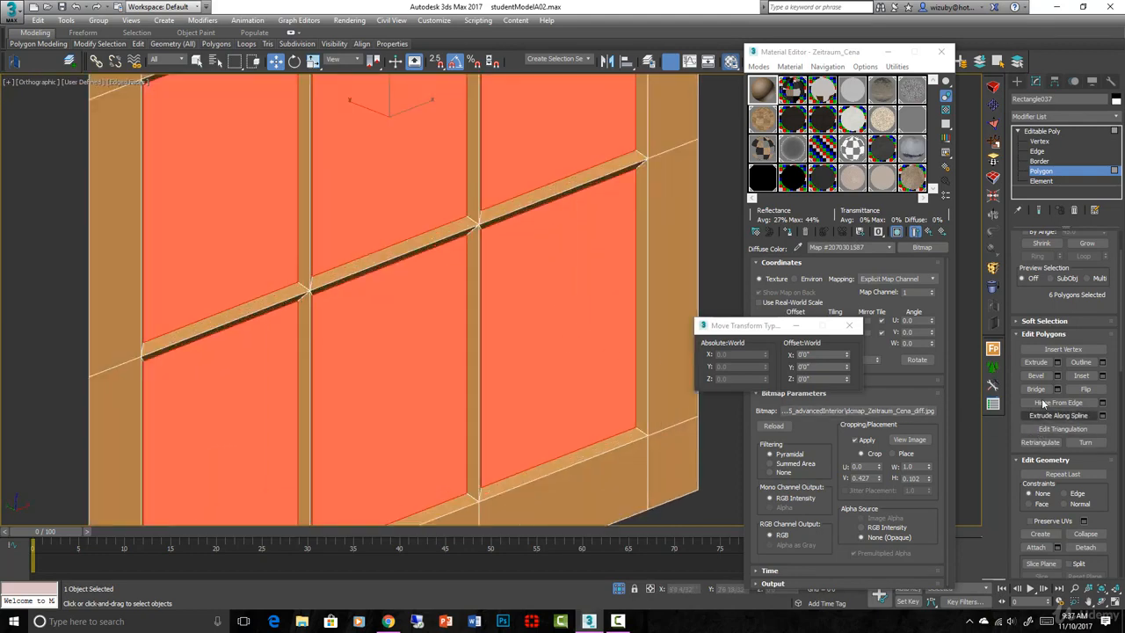
left_click(1035, 362)
scroll(597, 378, "up", 2)
left_click_drag(597, 378, 596, 384)
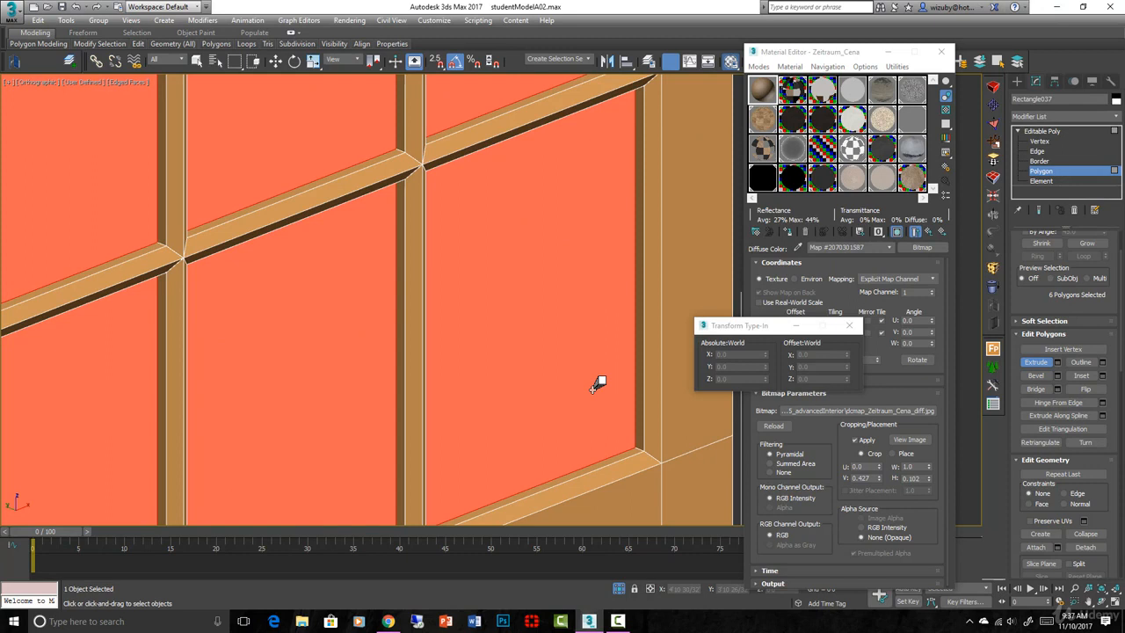
scroll(533, 314, "up", 5)
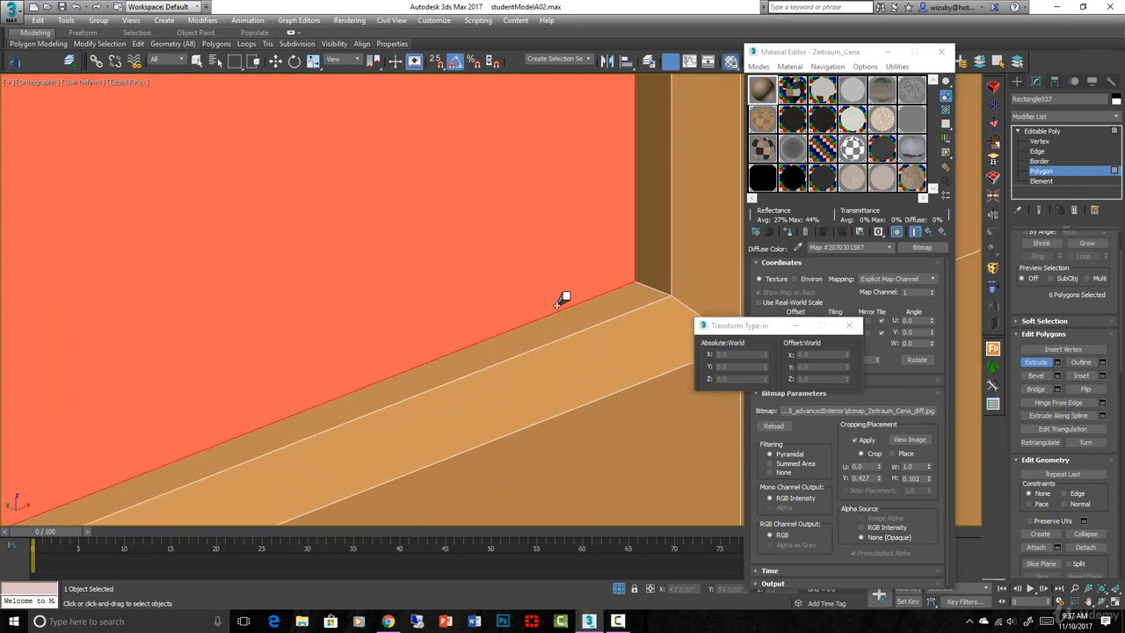
left_click_drag(608, 276, 599, 297)
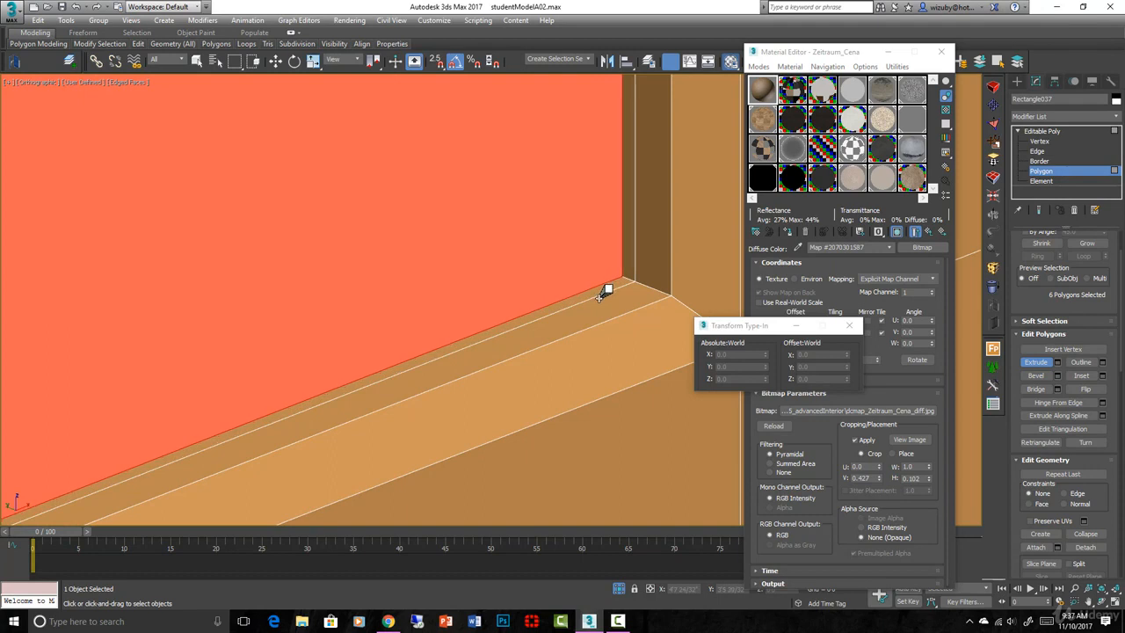
scroll(601, 296, "down", 3)
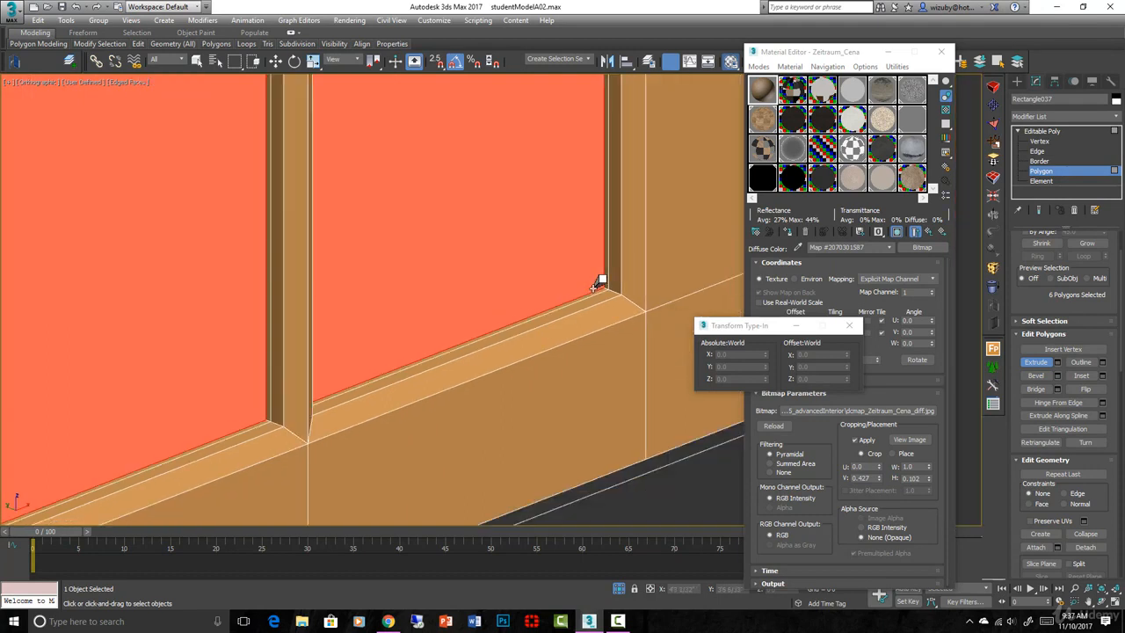
key("Delete")
scroll(533, 297, "down", 3)
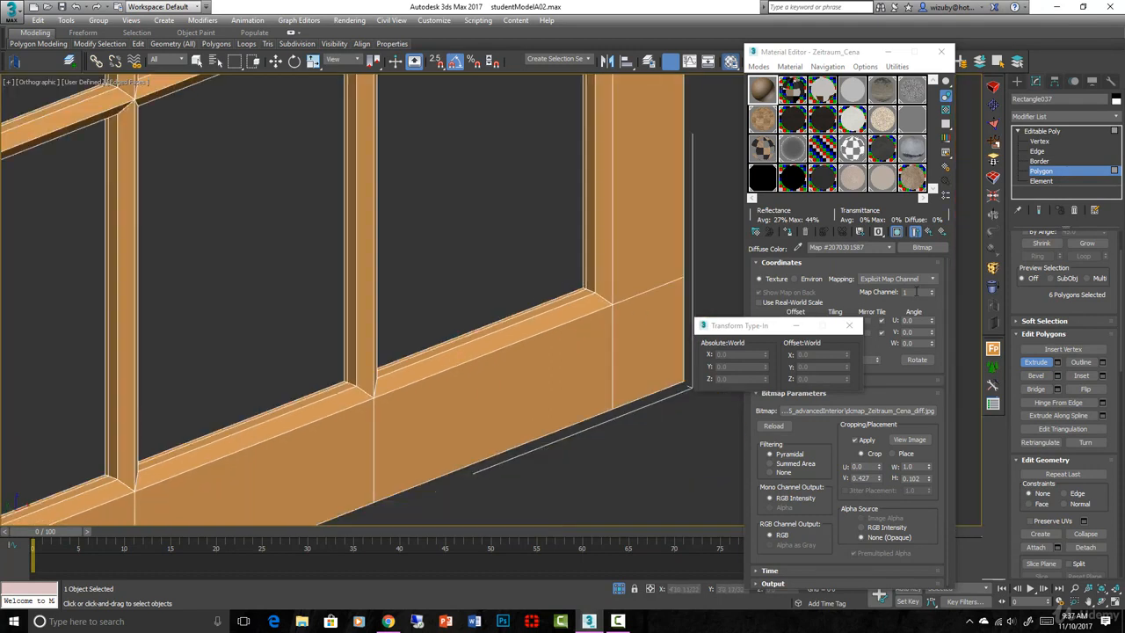
Select the horizontal muntin's centre edge and extend it into a full edge loop
left_click(1038, 152)
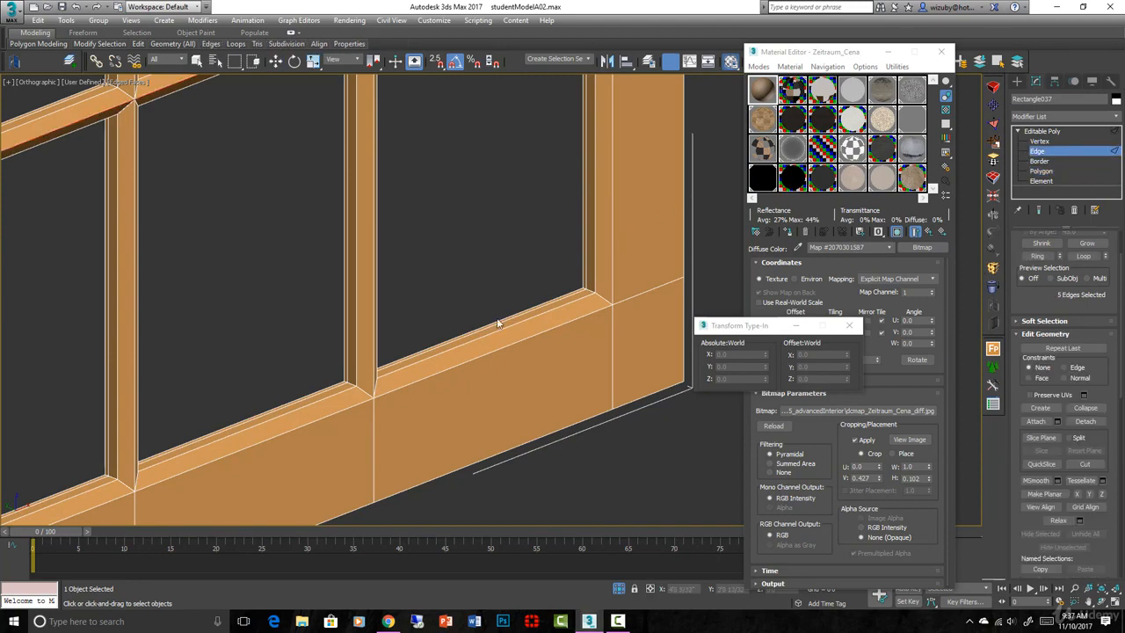
left_click(372, 371)
scroll(436, 323, "down", 5)
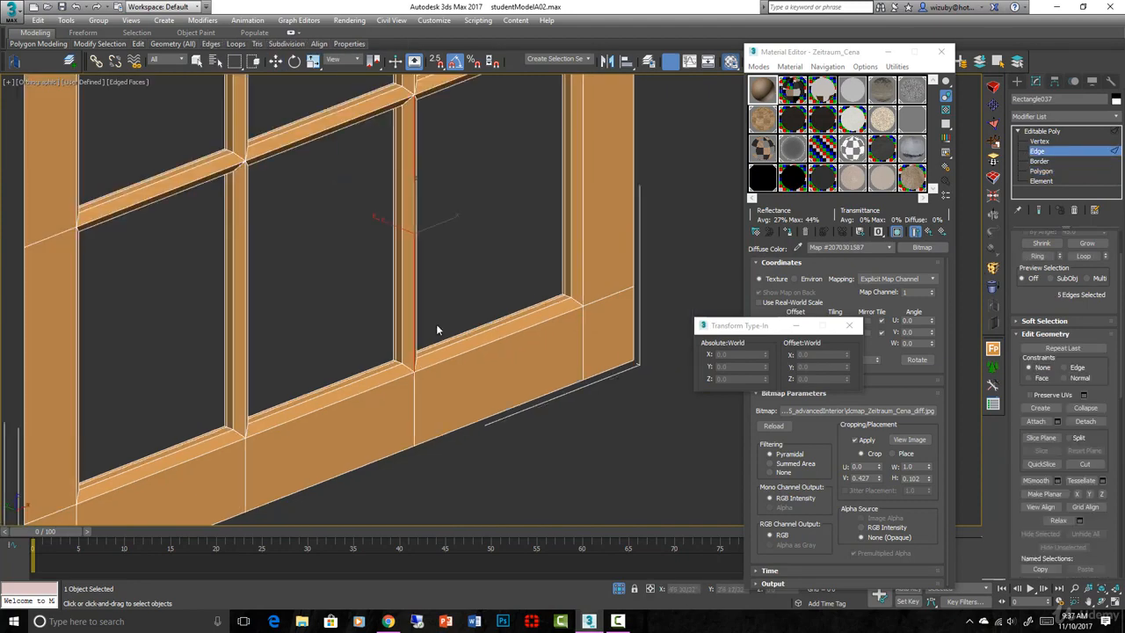
scroll(352, 211, "up", 4)
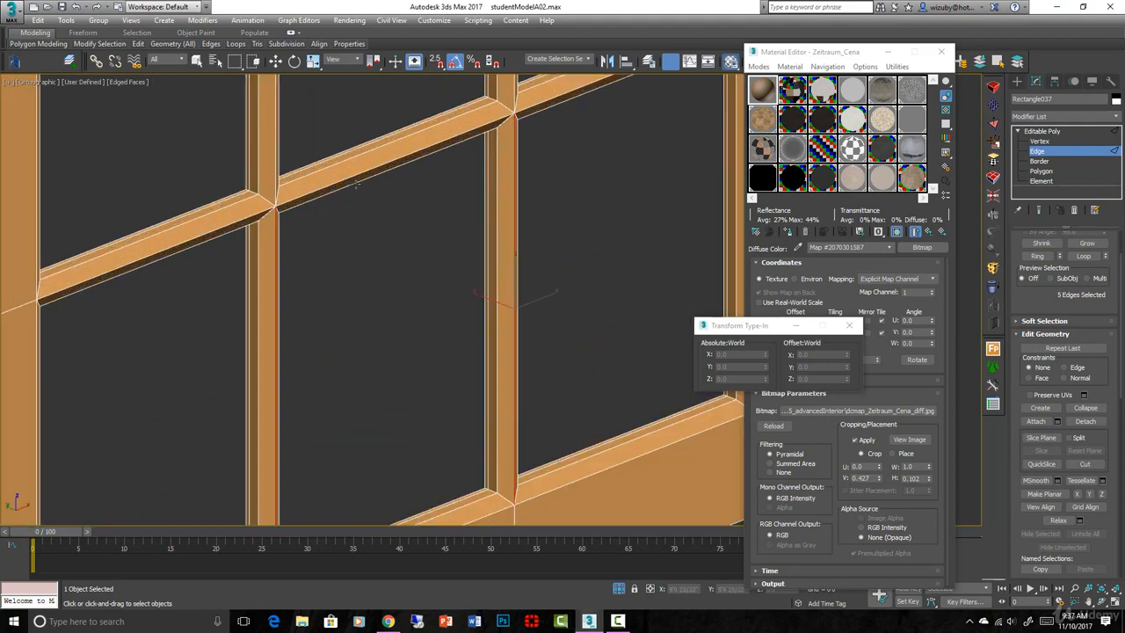
left_click(354, 176)
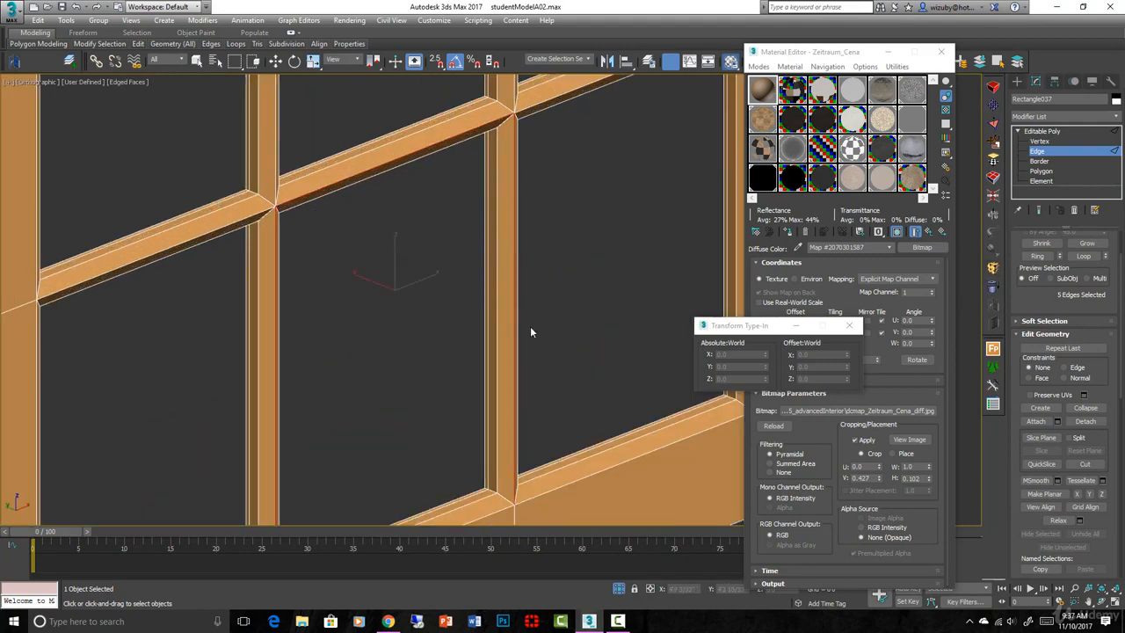
left_click(1086, 256)
scroll(496, 255, "down", 5)
middle_click_drag(519, 278, 490, 290, "alt")
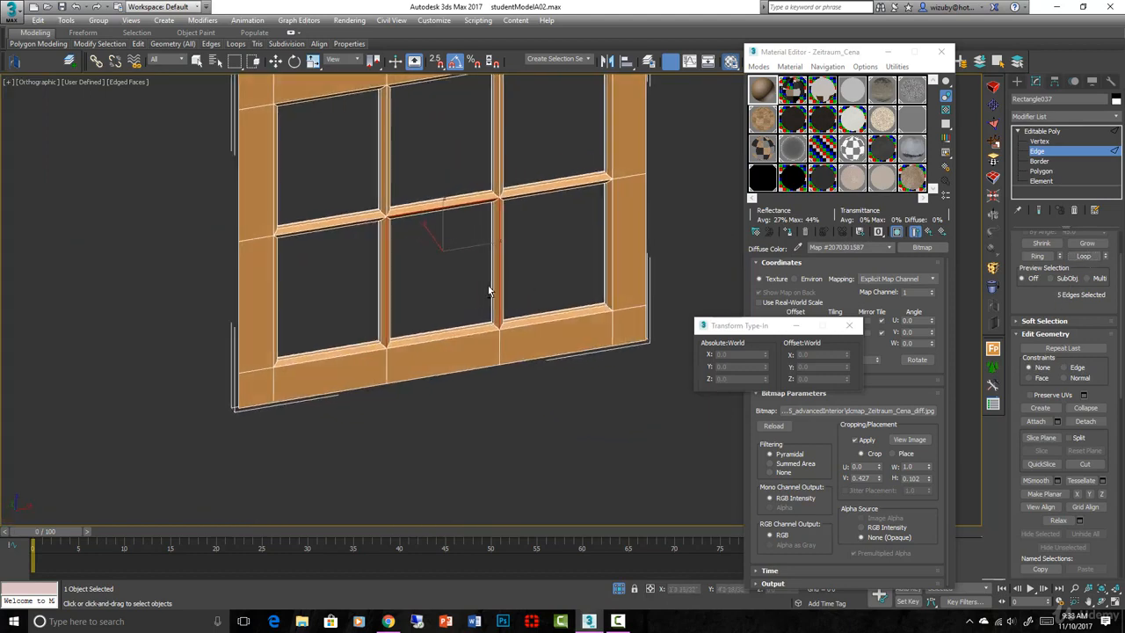
scroll(511, 189, "up", 2)
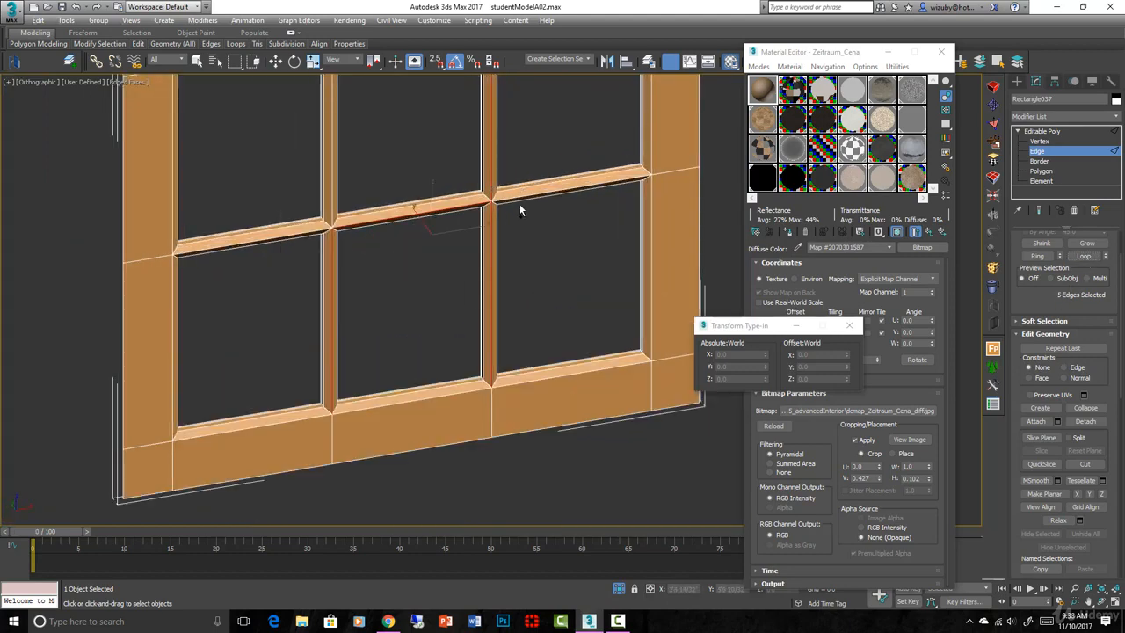
In the wireframe front view, add the right and middle vertical muntins' edges to the selection
key("f")
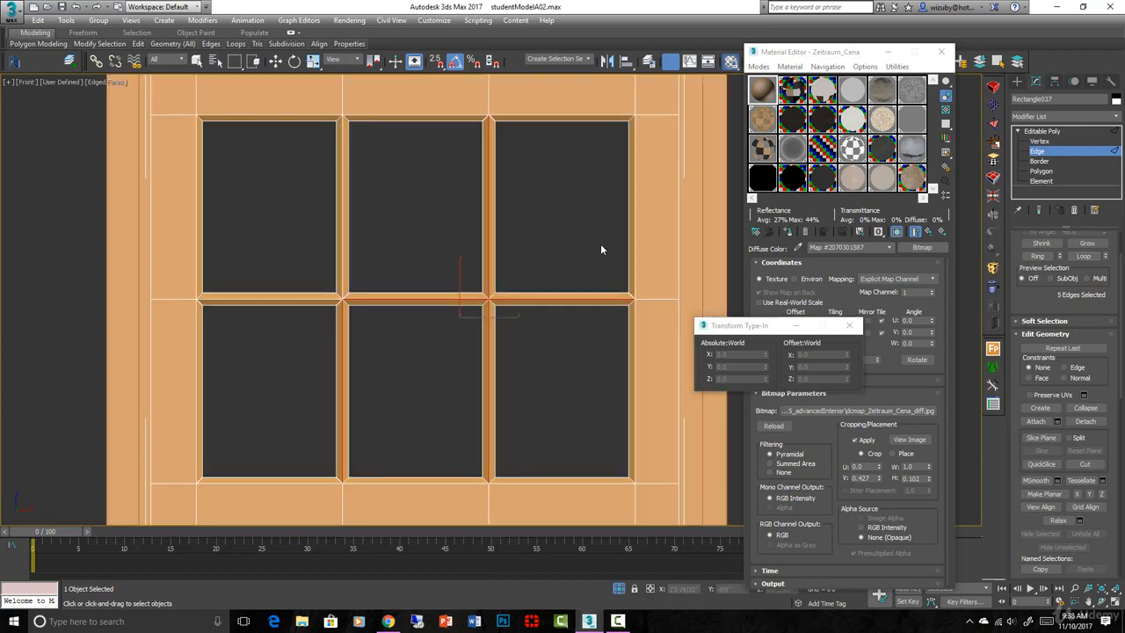
scroll(600, 243, "up", 2)
key("F3")
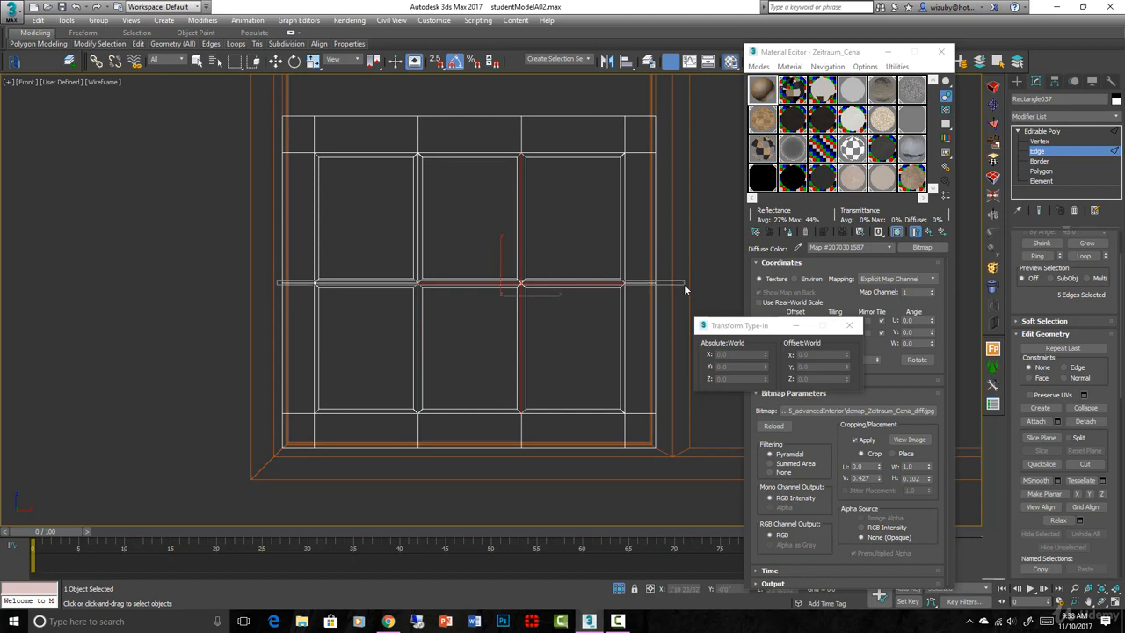
left_click_drag(520, 110, 524, 474, "ctrl")
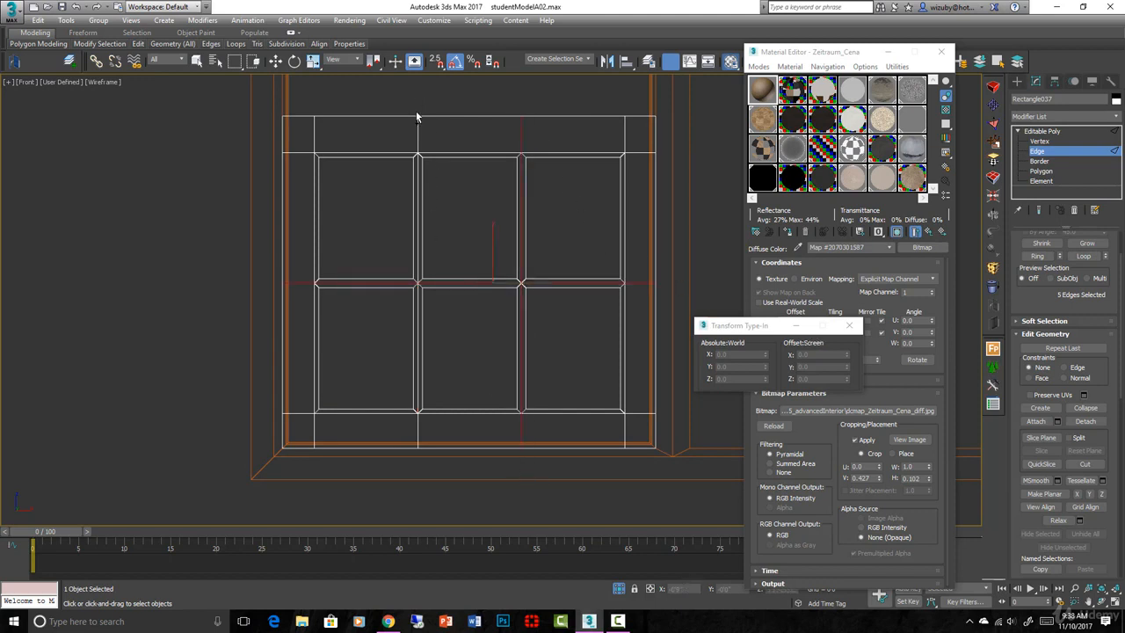
left_click_drag(416, 114, 425, 441, "ctrl")
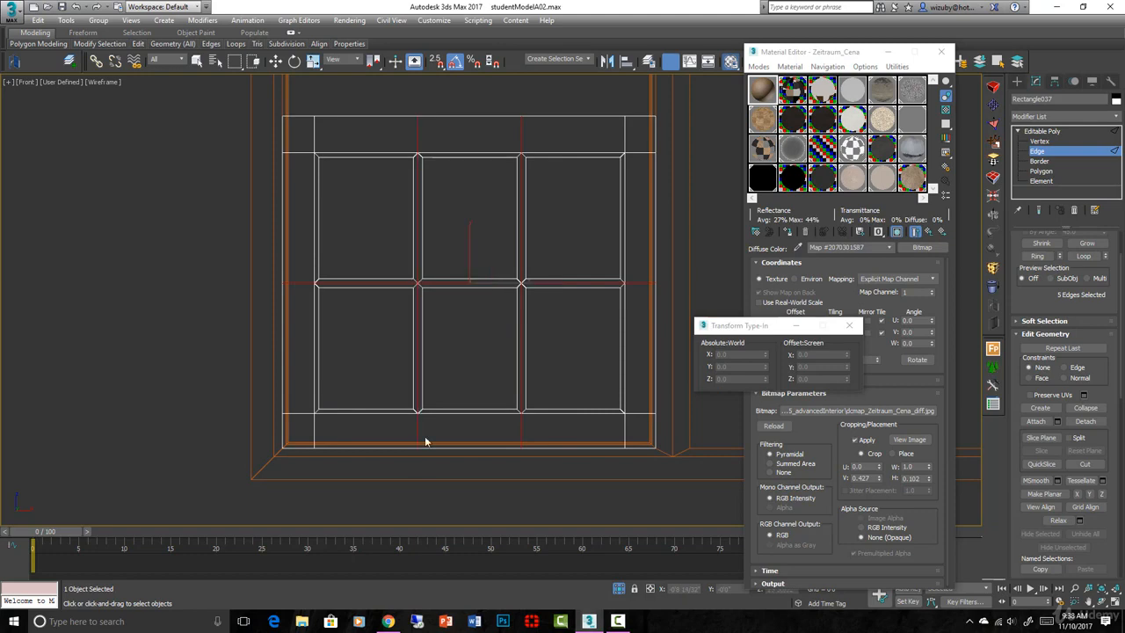
middle_click_drag(475, 370, 512, 382, "alt")
scroll(506, 282, "up", 2)
scroll(596, 277, "up", 2)
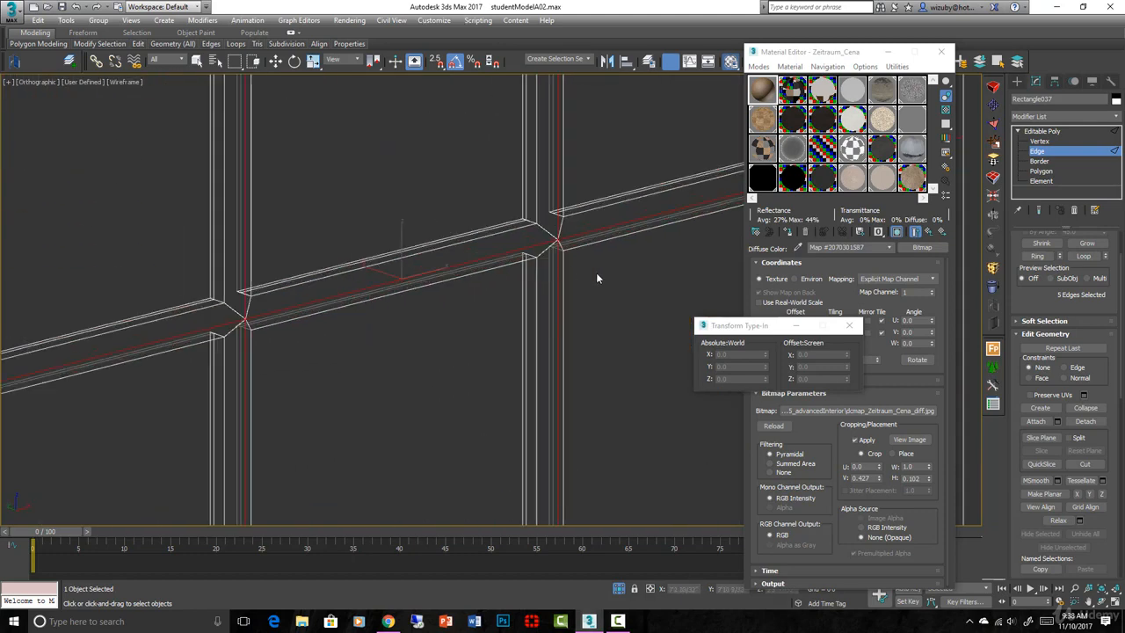
scroll(1063, 439, "down", 6)
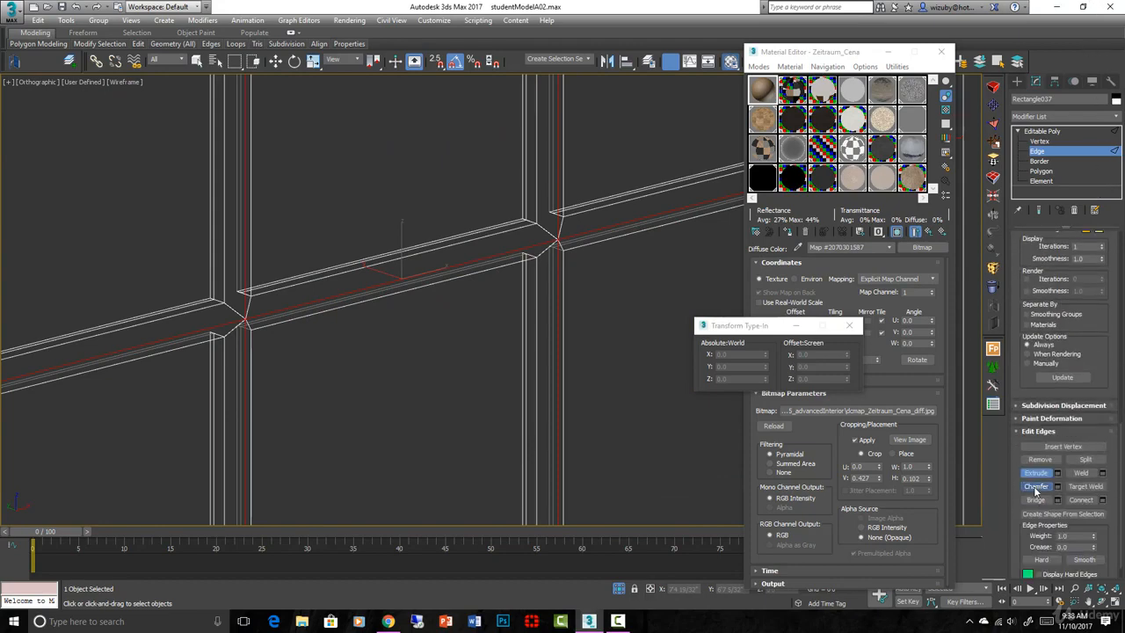
Chamfer the selected muntin edges and drag the sash's outer border outward for depth
left_click(1035, 486)
left_click_drag(557, 230, 557, 226)
key("F3")
mouse_move(557, 226)
middle_mouse_down("alt")
mouse_move(595, 331)
mouse_move(641, 332)
middle_mouse_up("alt")
key("z")
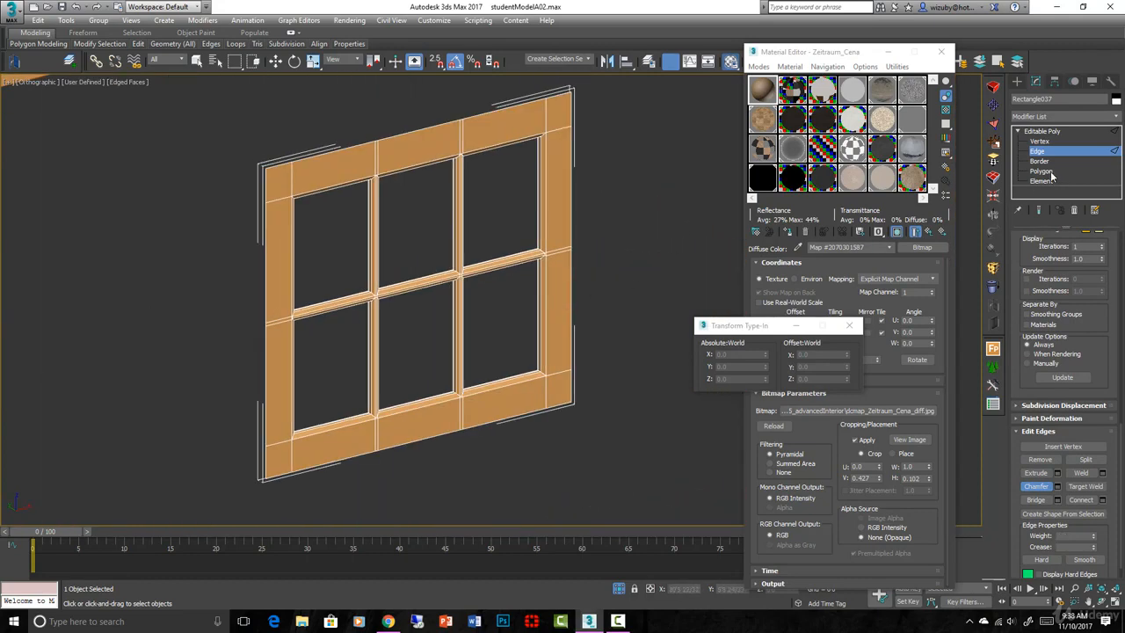
middle_click_drag(475, 154, 550, 174)
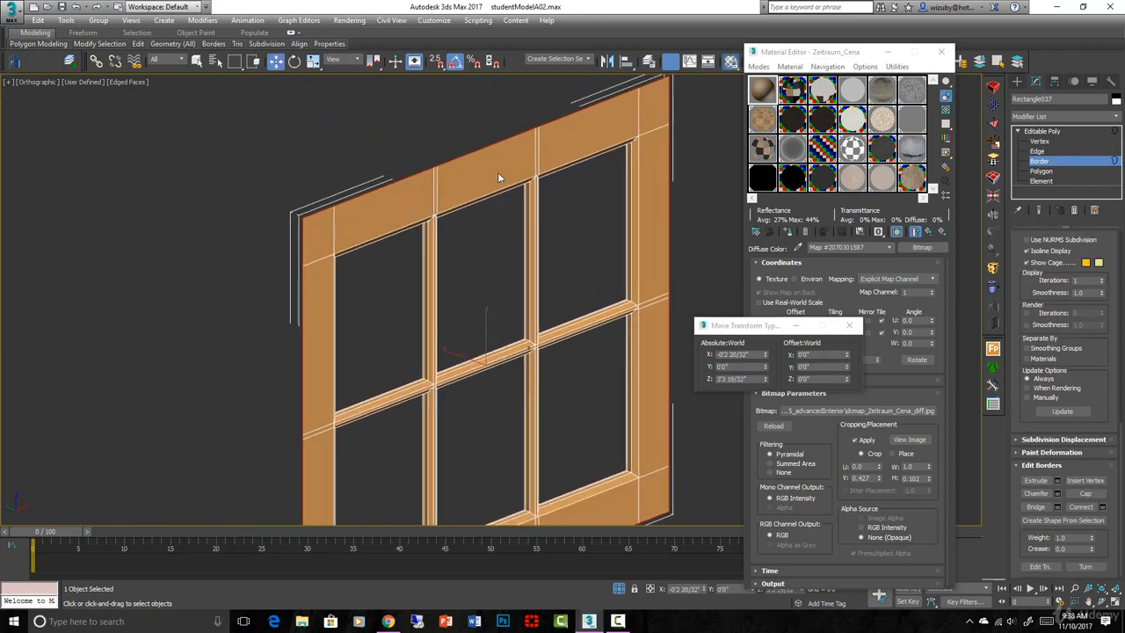
left_click_drag(484, 169, 437, 187, "shift")
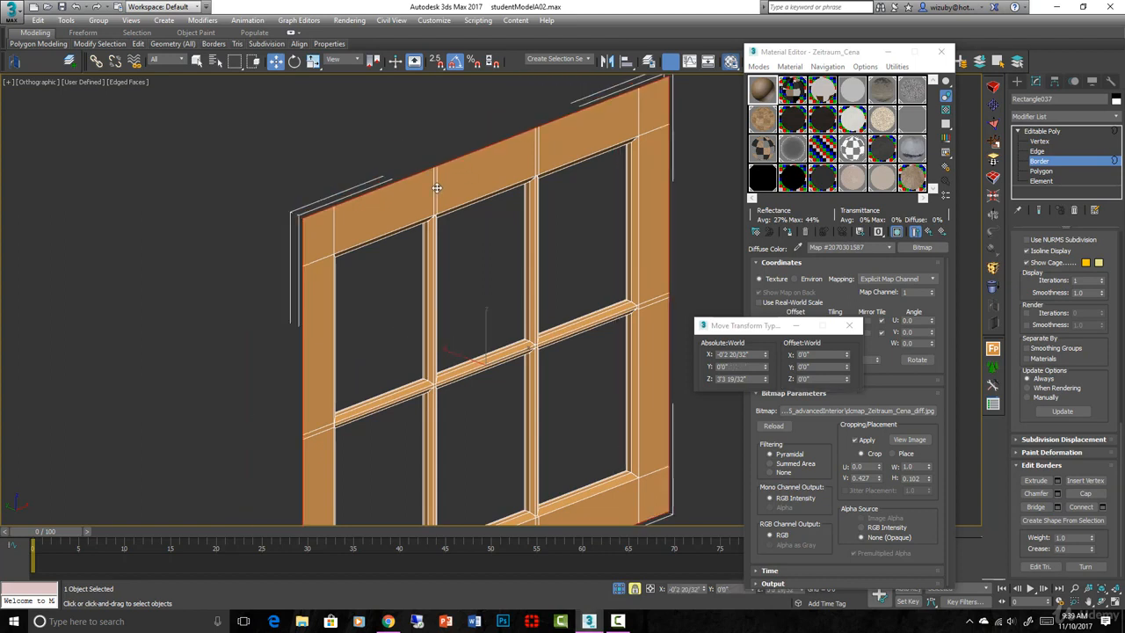
Unlock the selection, reselect the sash's outer border and Shift-drag it back to deepen the frame
key("space")
left_click(428, 152)
left_click(437, 165)
mouse_move(417, 176)
left_mouse_down("shift")
mouse_move(392, 170)
mouse_move(407, 173)
left_mouse_up("shift")
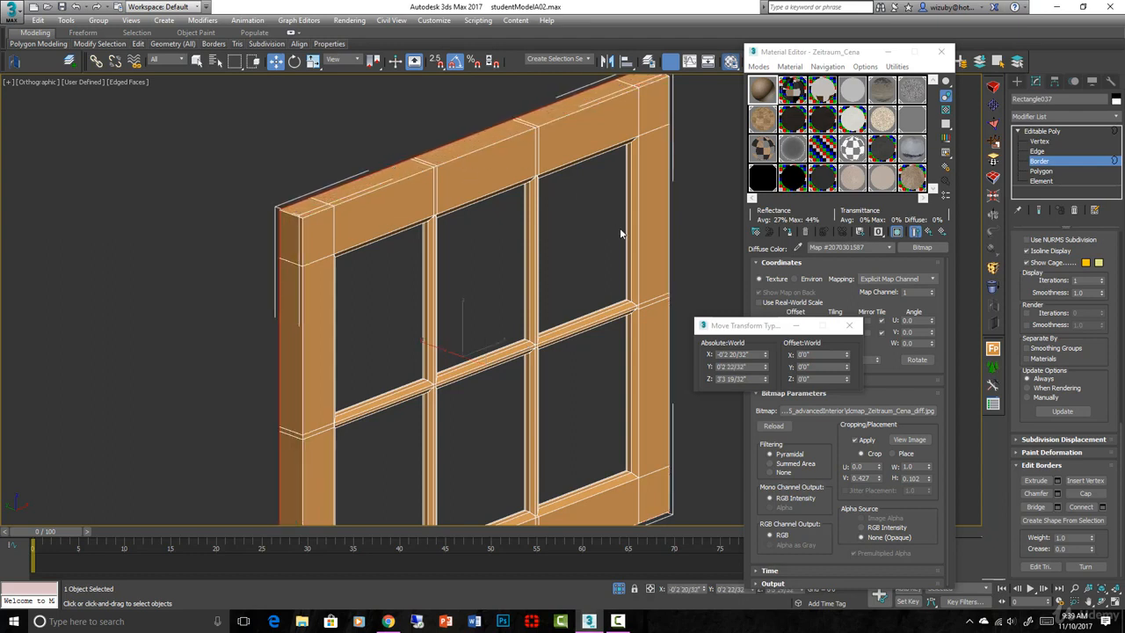
scroll(639, 302, "up", 5)
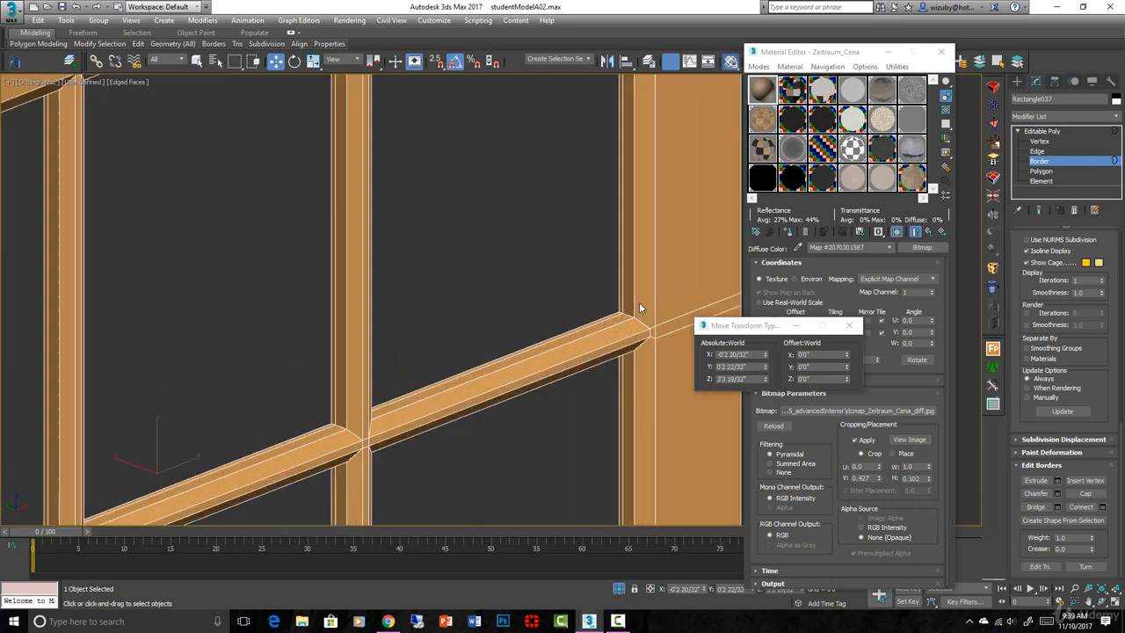
Select the pane opening borders and convert them to the 24 polygons lining the openings
left_click(1045, 173)
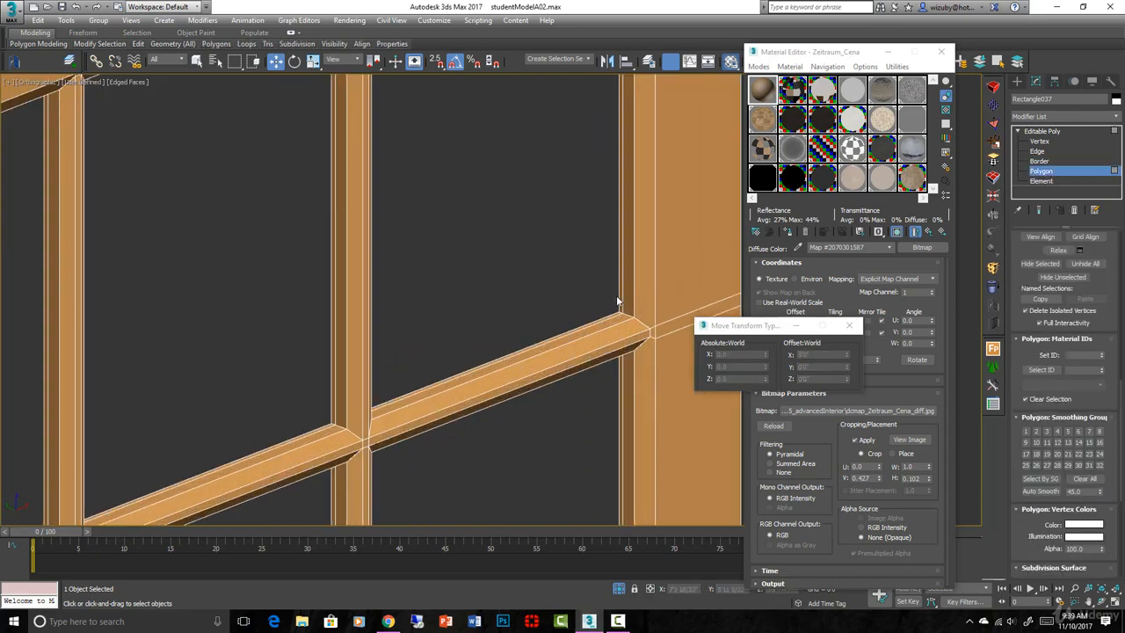
left_click(1041, 161)
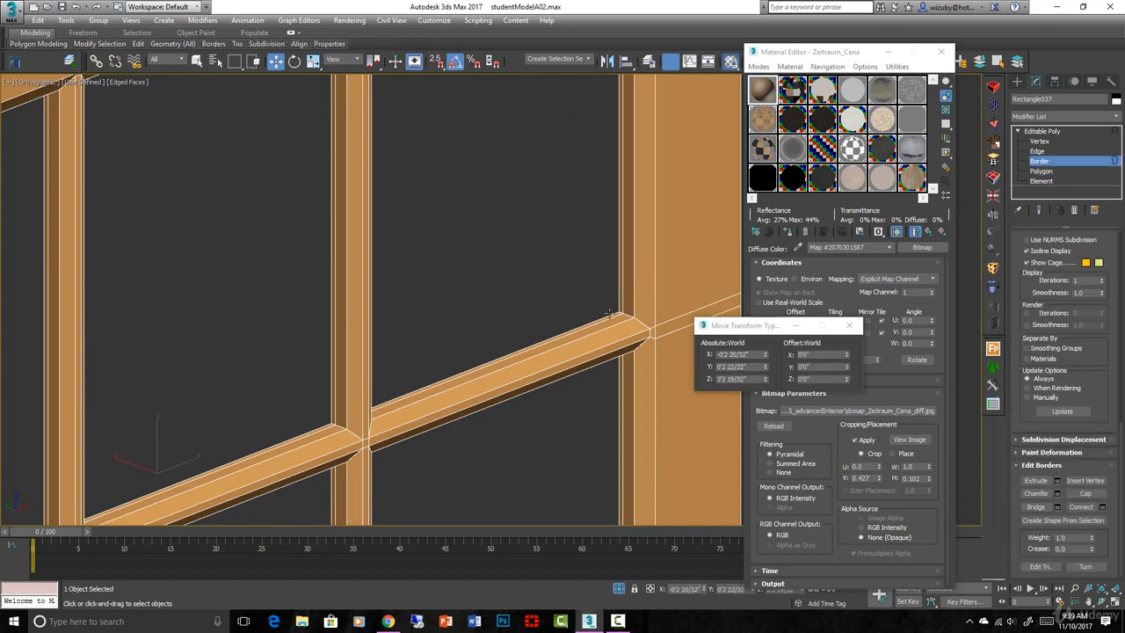
scroll(609, 313, "down", 3)
left_click(613, 351)
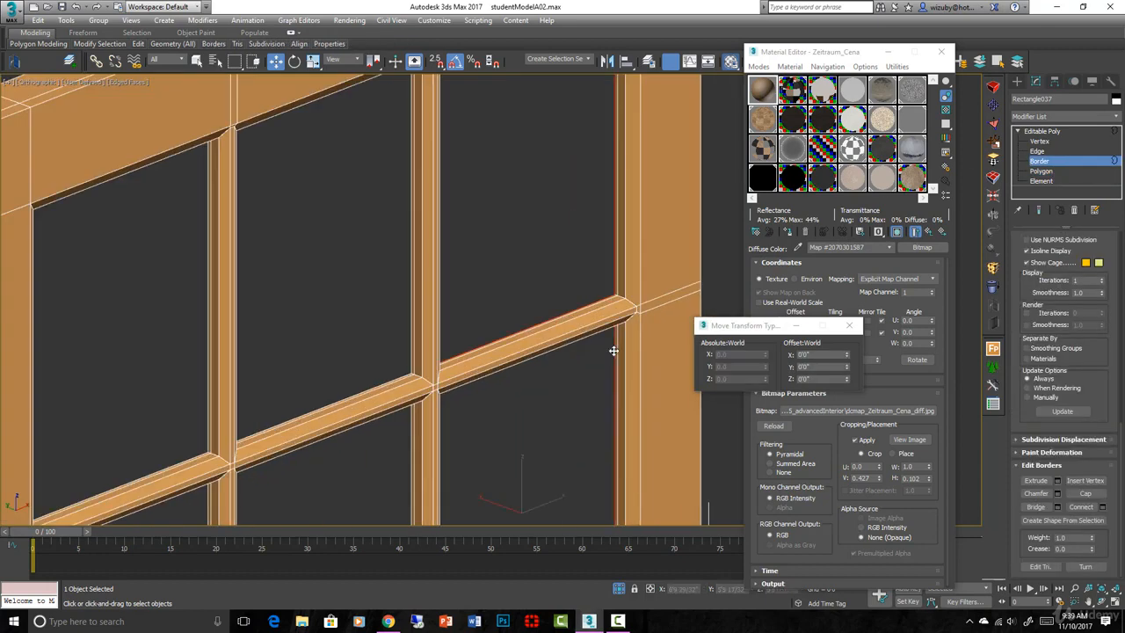
left_click(408, 307)
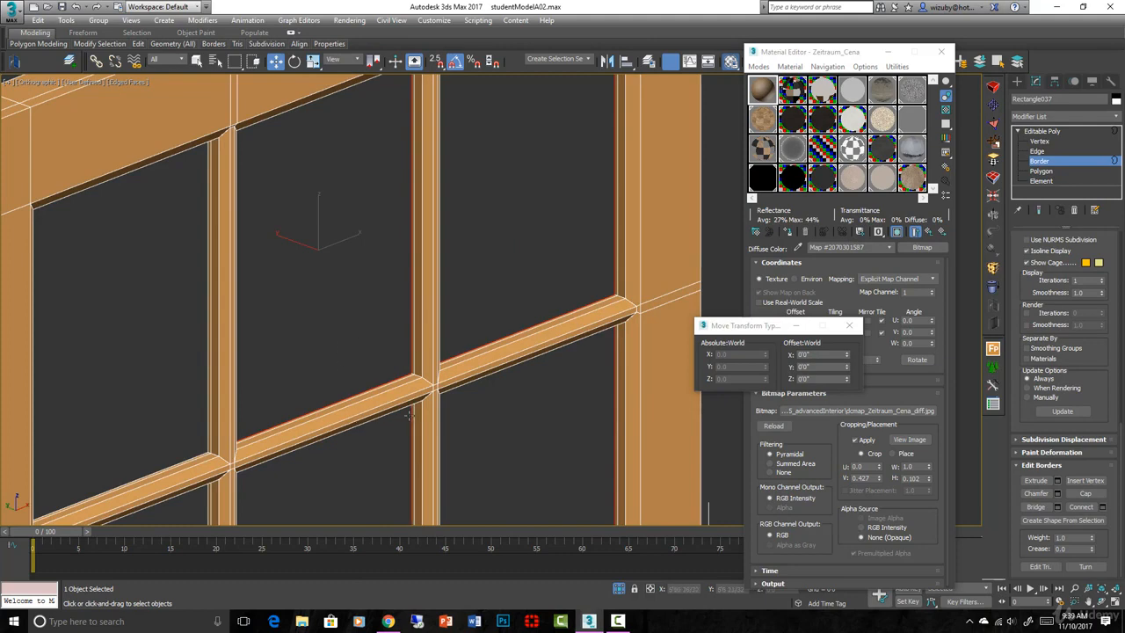
middle_click_drag(217, 454, 313, 302)
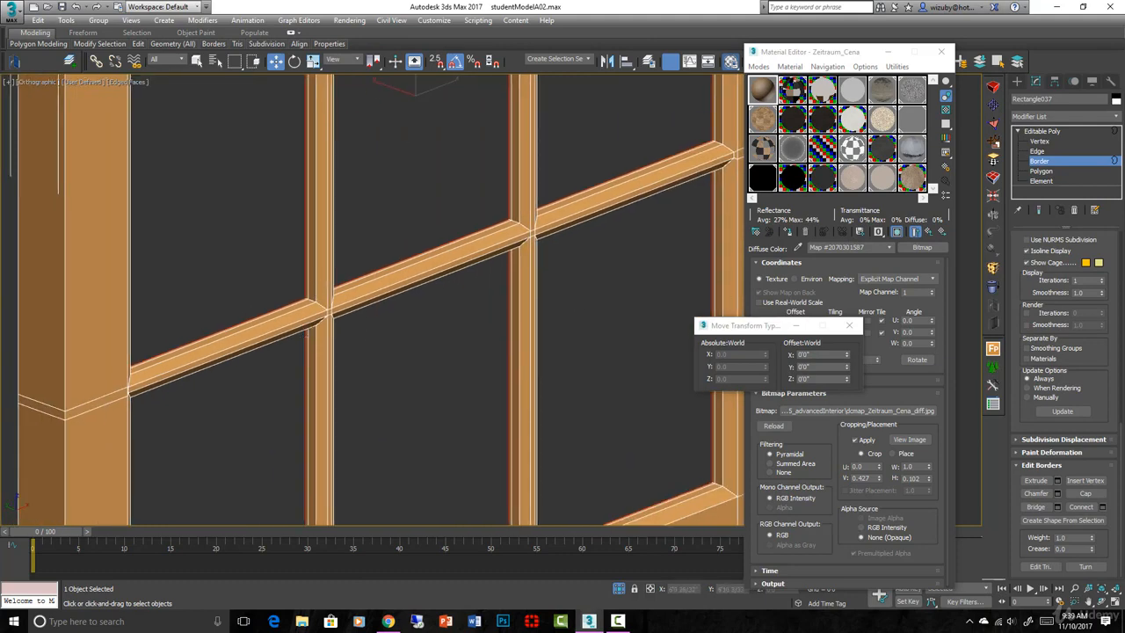
scroll(1069, 278, "up", 10)
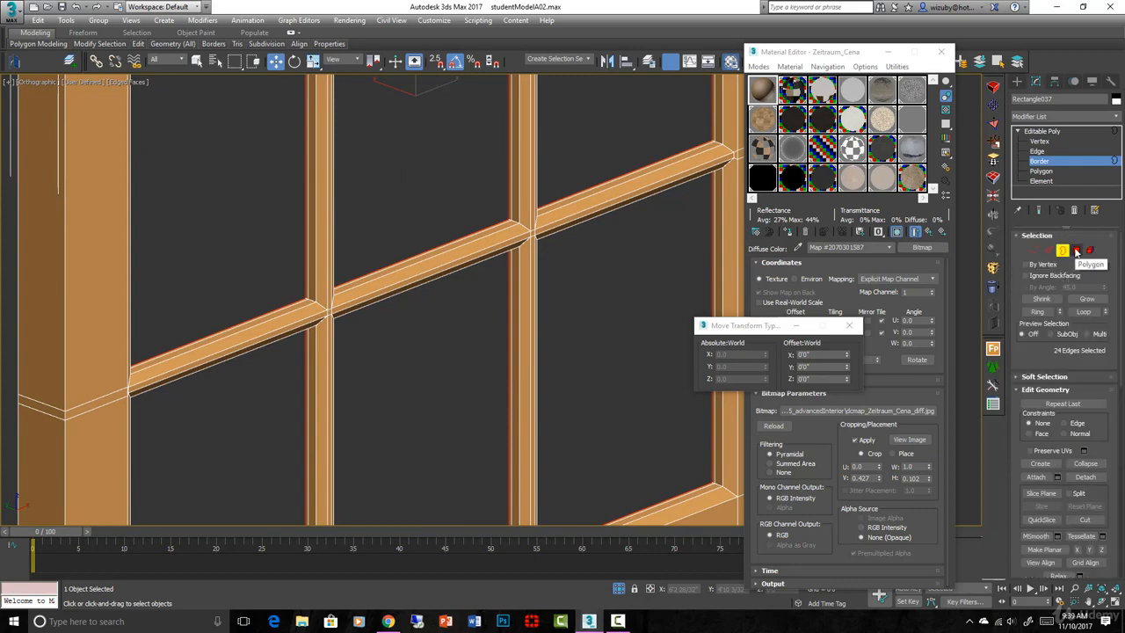
left_click(1077, 252)
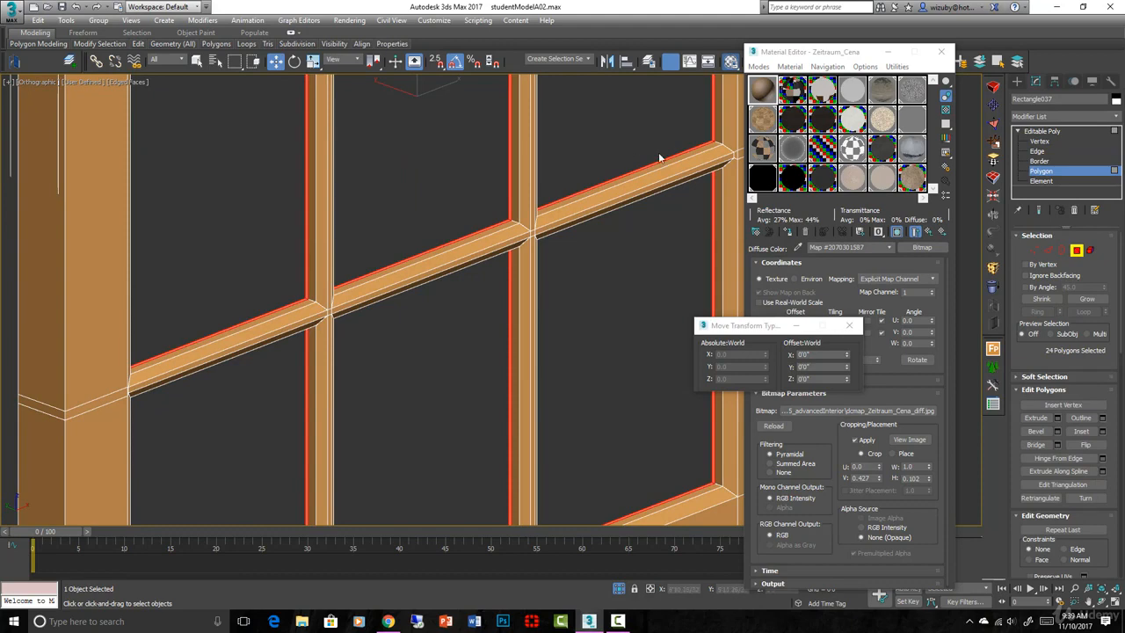
scroll(728, 143, "up", 3)
scroll(655, 202, "up", 4)
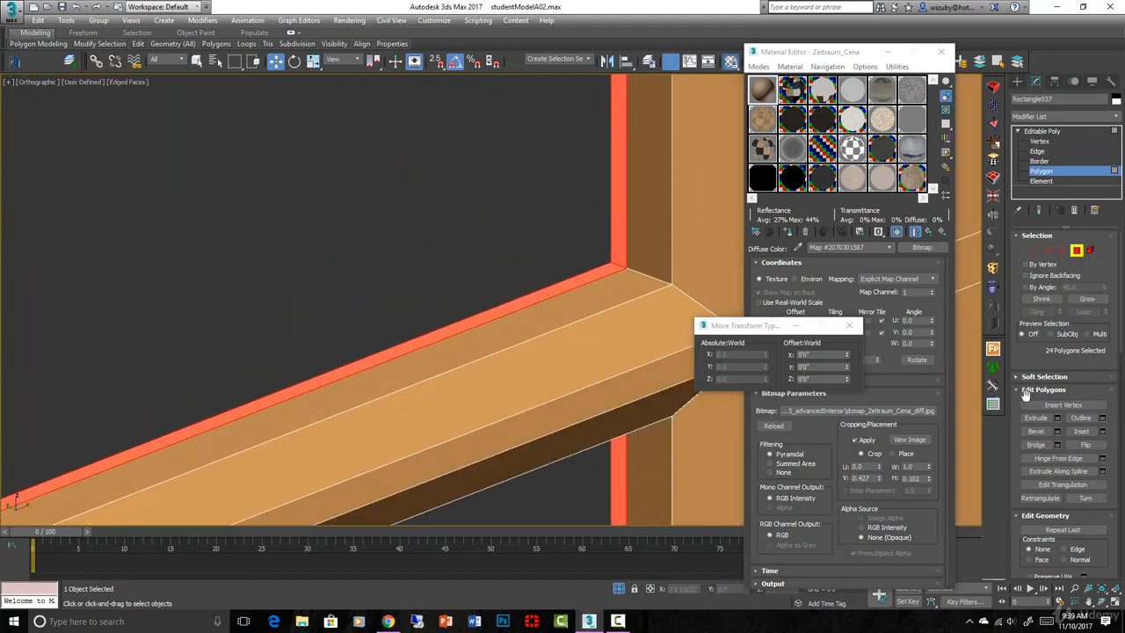
Extrude the 24 opening faces inward along Local Normal by about 5/32 inch
left_click(1057, 417)
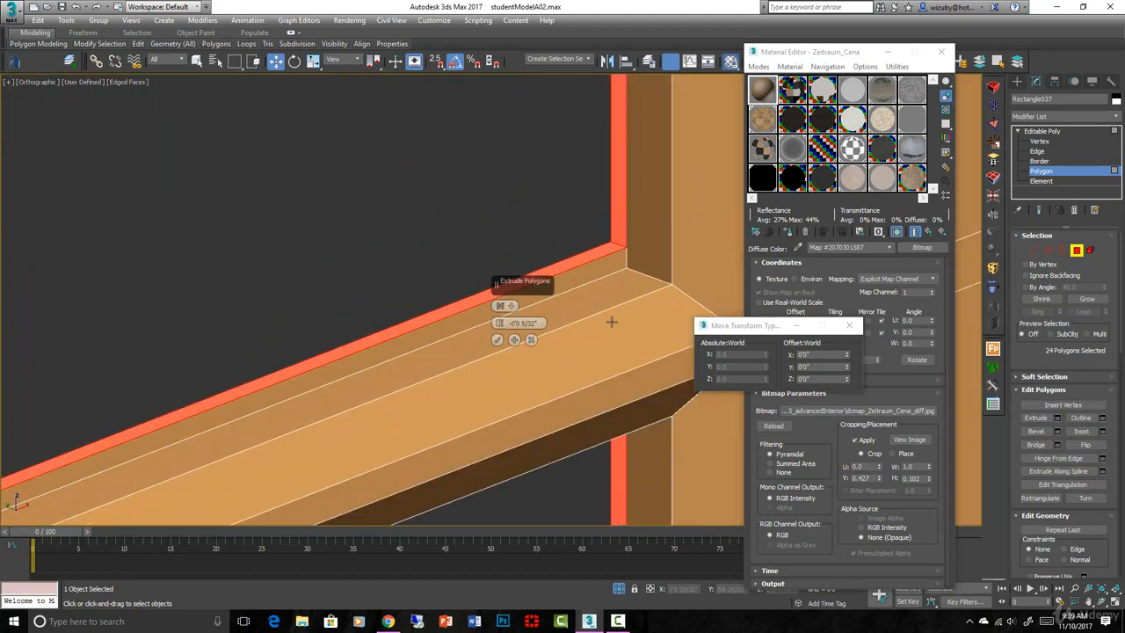
left_click(501, 305)
left_click(522, 324)
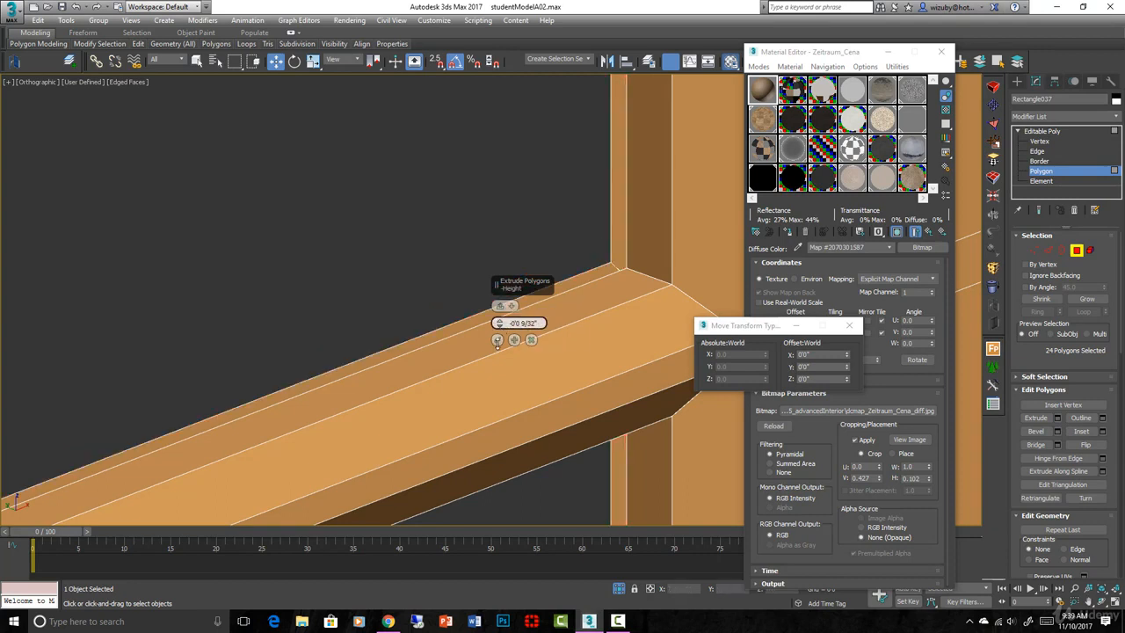
mouse_move(499, 324)
left_mouse_down()
mouse_move(489, 288)
mouse_move(493, 320)
left_mouse_up()
scroll(420, 293, "down", 2)
scroll(419, 298, "down", 8)
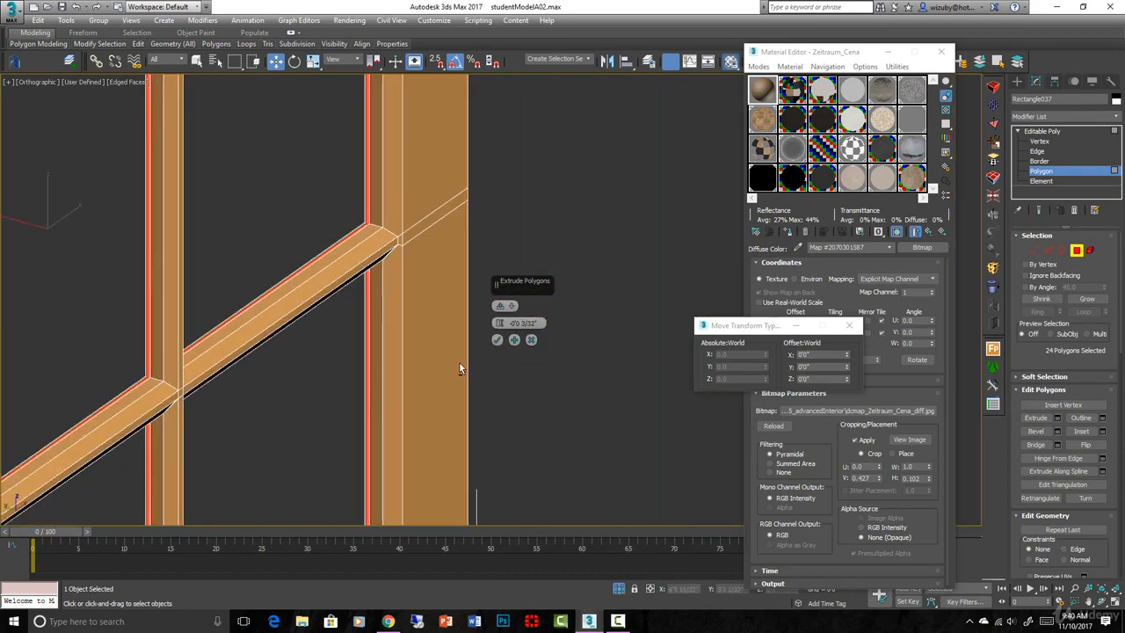
scroll(391, 201, "up", 7)
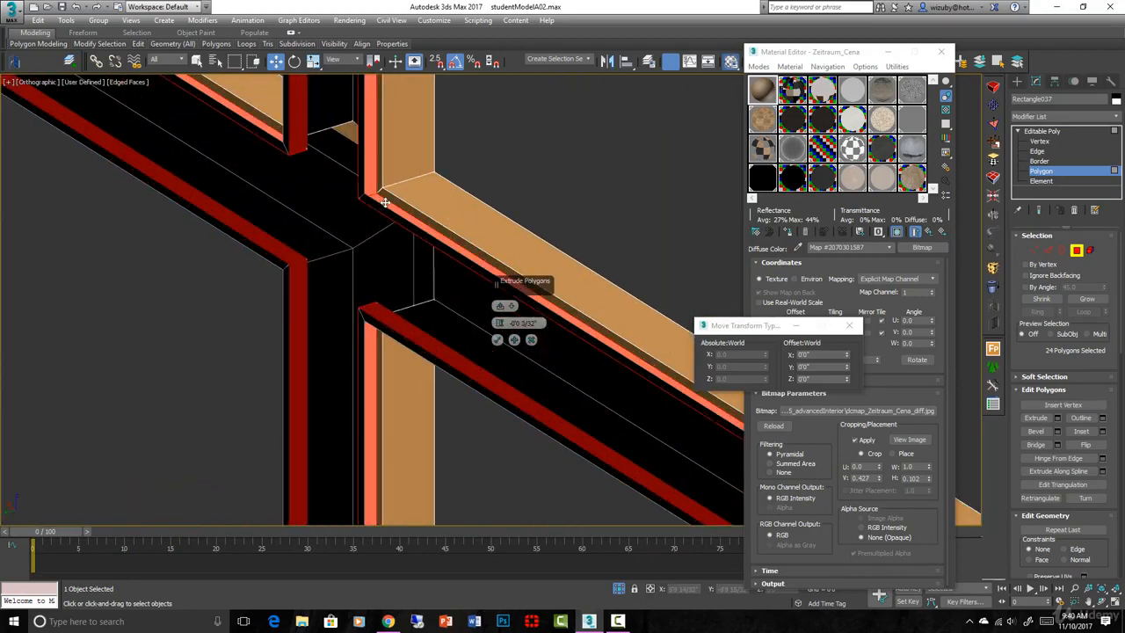
mouse_move(500, 328)
left_mouse_down()
mouse_move(500, 349)
mouse_move(486, 334)
left_mouse_up()
scroll(538, 313, "down", 7)
middle_click_drag(545, 314, 387, 263, "alt")
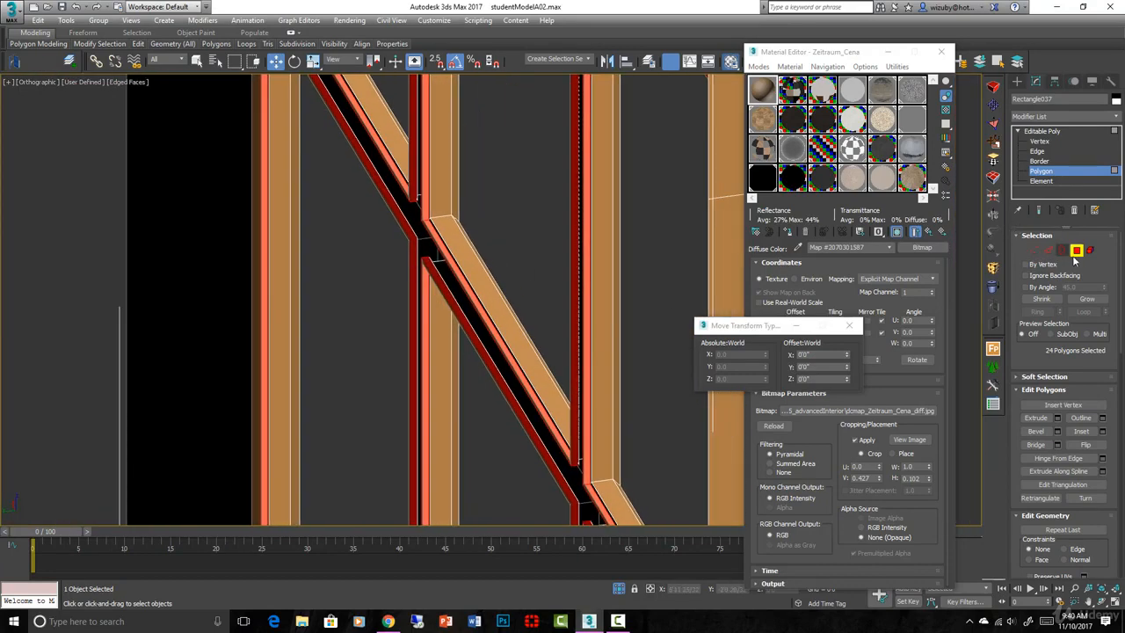
left_click(1055, 132)
In Top wireframe view, add a Symmetry modifier to Rectangle037
key("t")
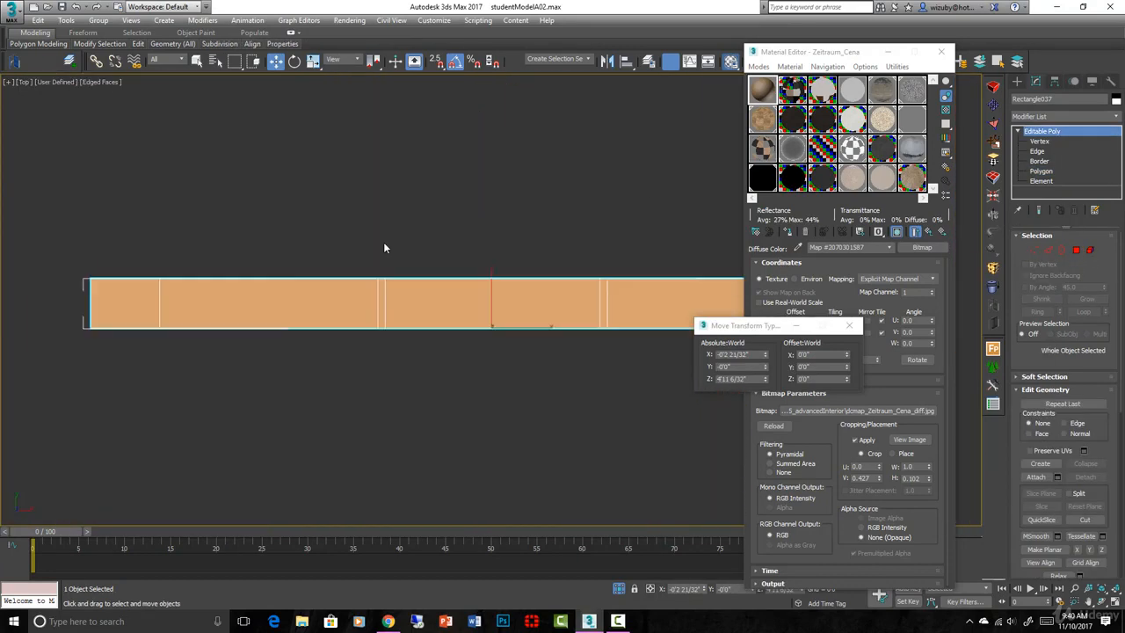
key("F3")
scroll(212, 327, "up", 4)
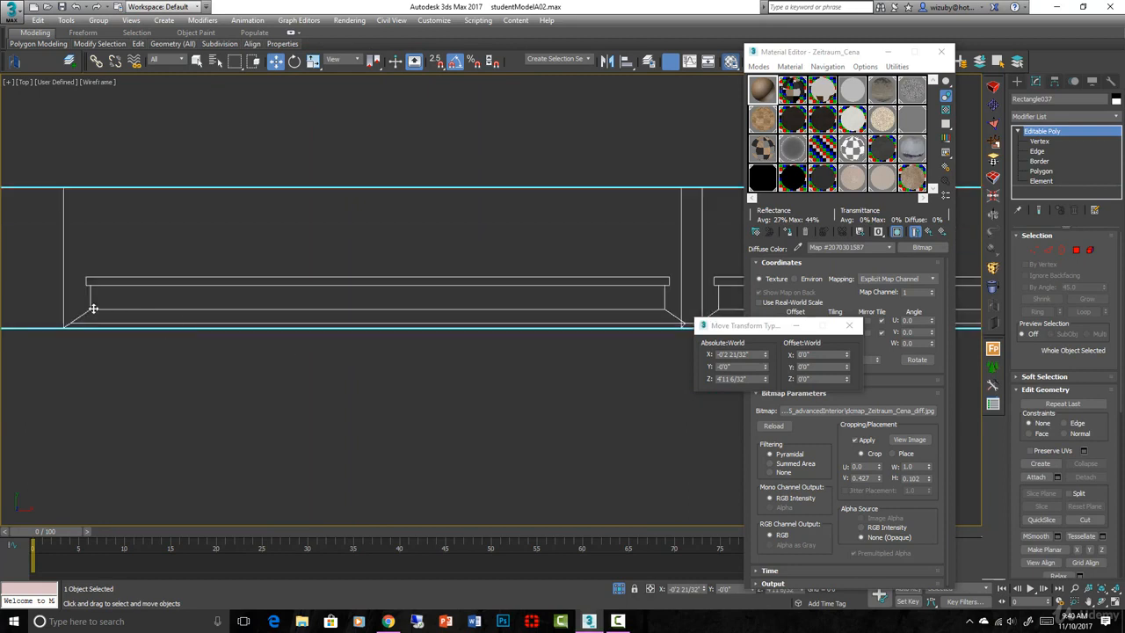
scroll(590, 245, "down", 3)
middle_click_drag(590, 245, 331, 225)
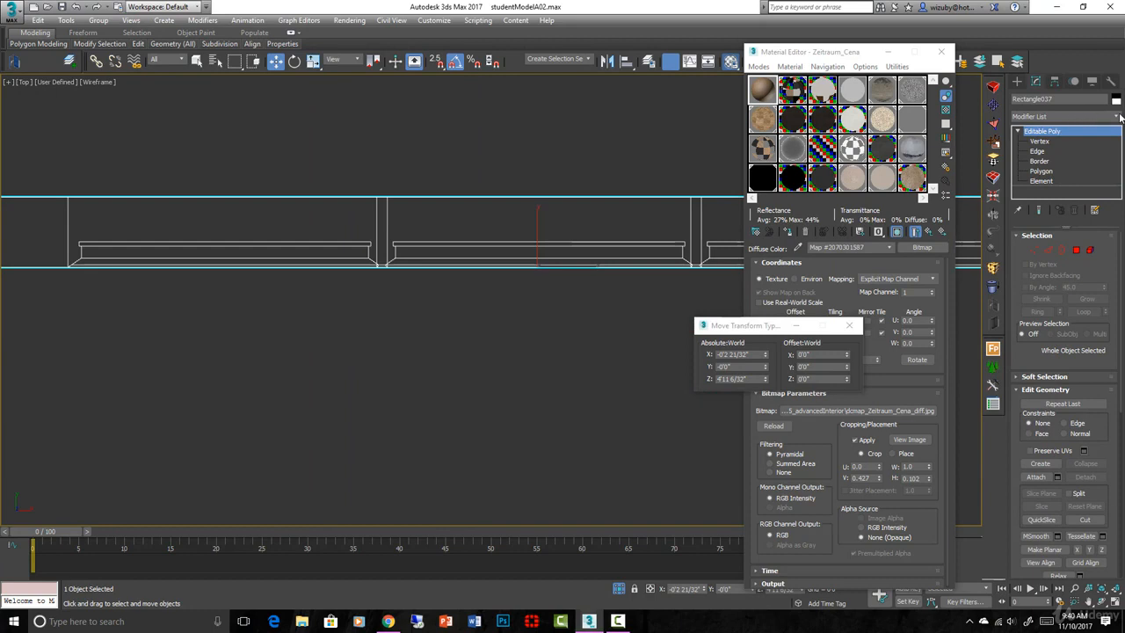
left_click(1118, 117)
scroll(1052, 397, "down", 10)
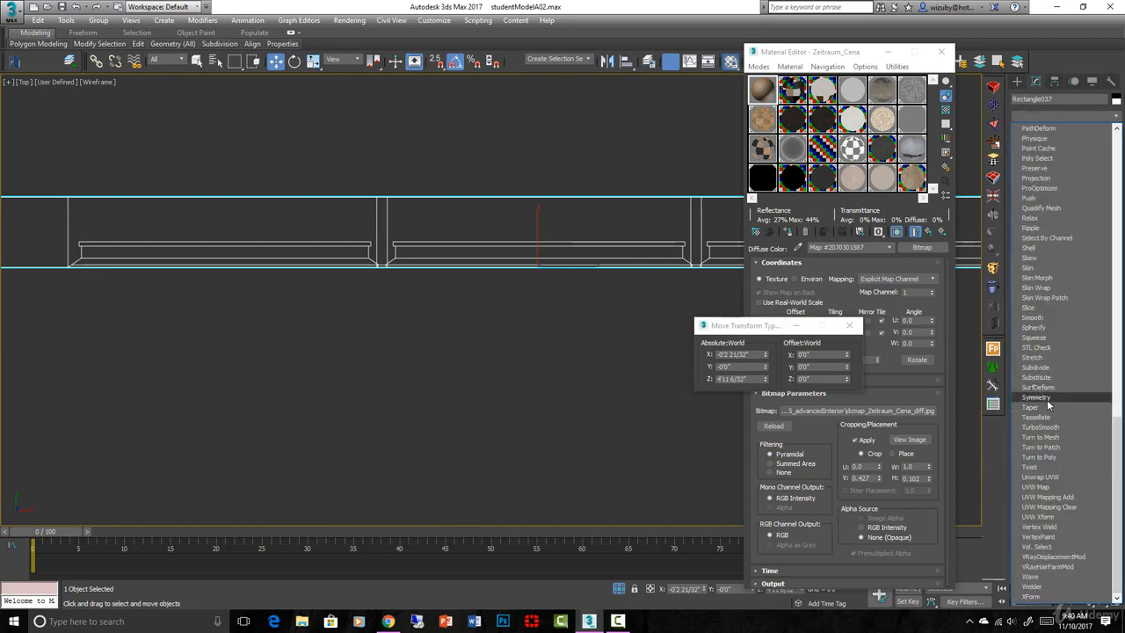
left_click(1047, 399)
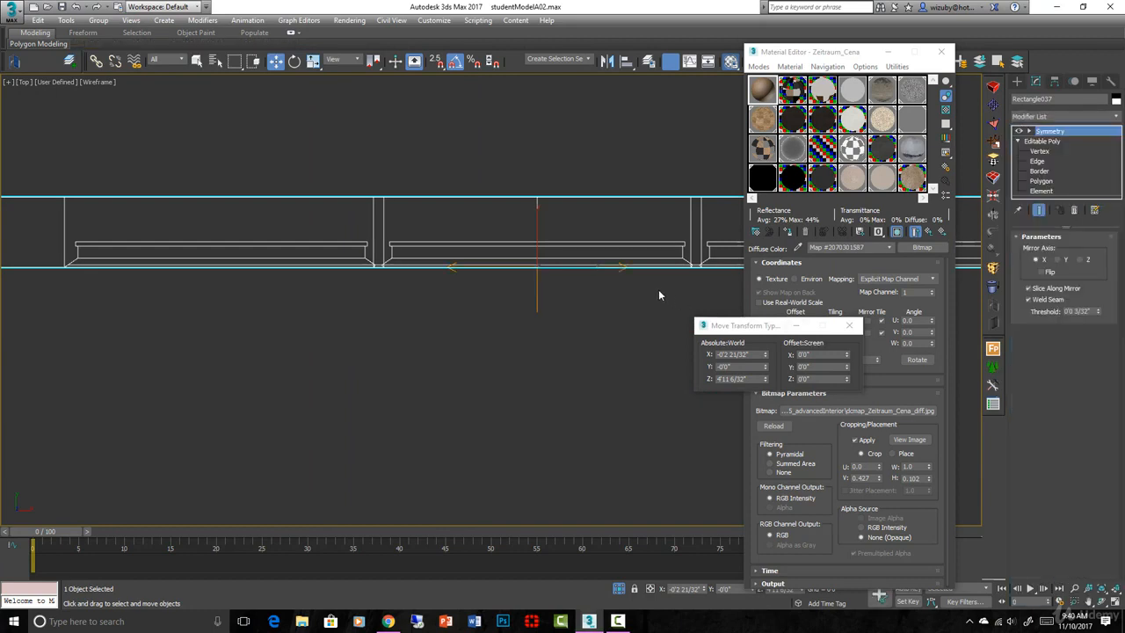
left_click(1030, 131)
Rotate the Symmetry mirror plane so it stands vertical
left_click(1050, 142)
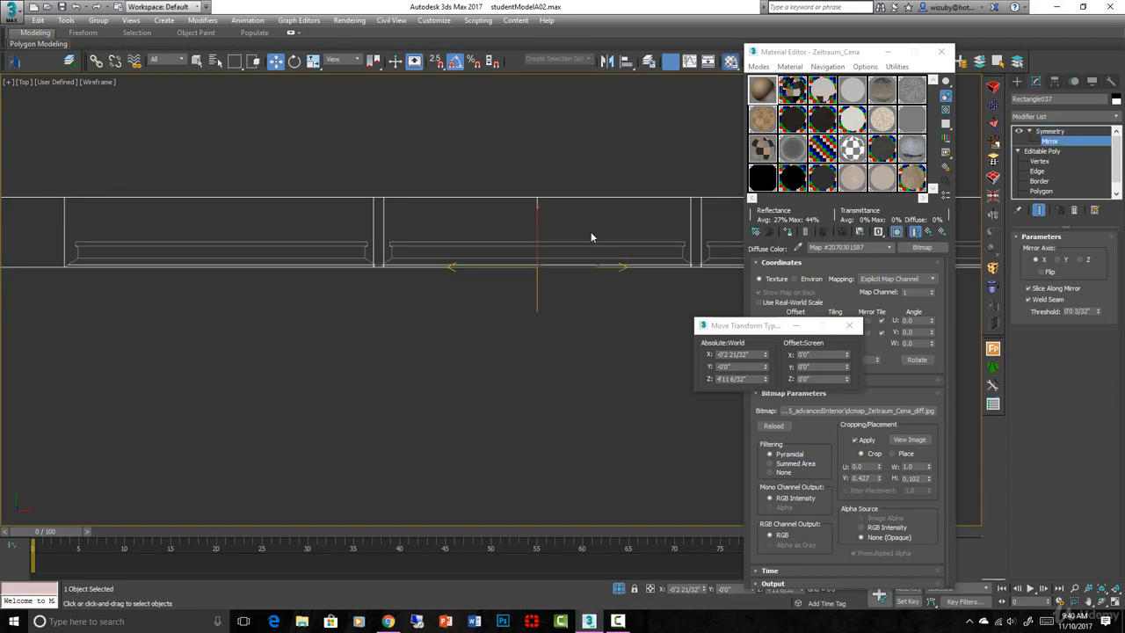
scroll(539, 261, "up", 5)
key("e")
left_click_drag(535, 279, 587, 281)
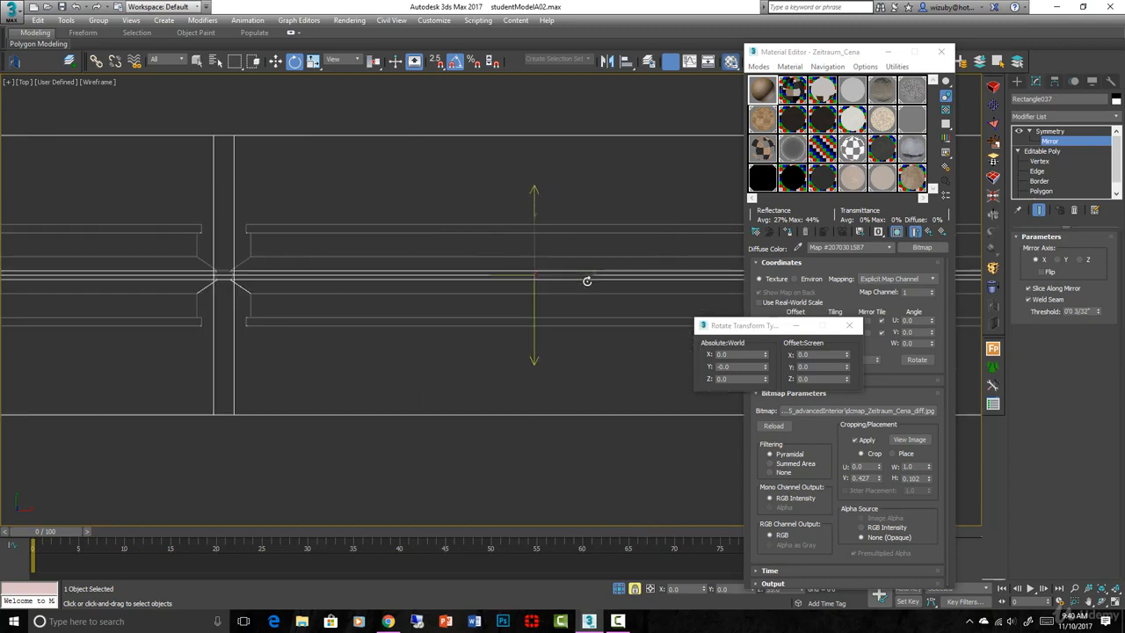
scroll(617, 229, "down", 3)
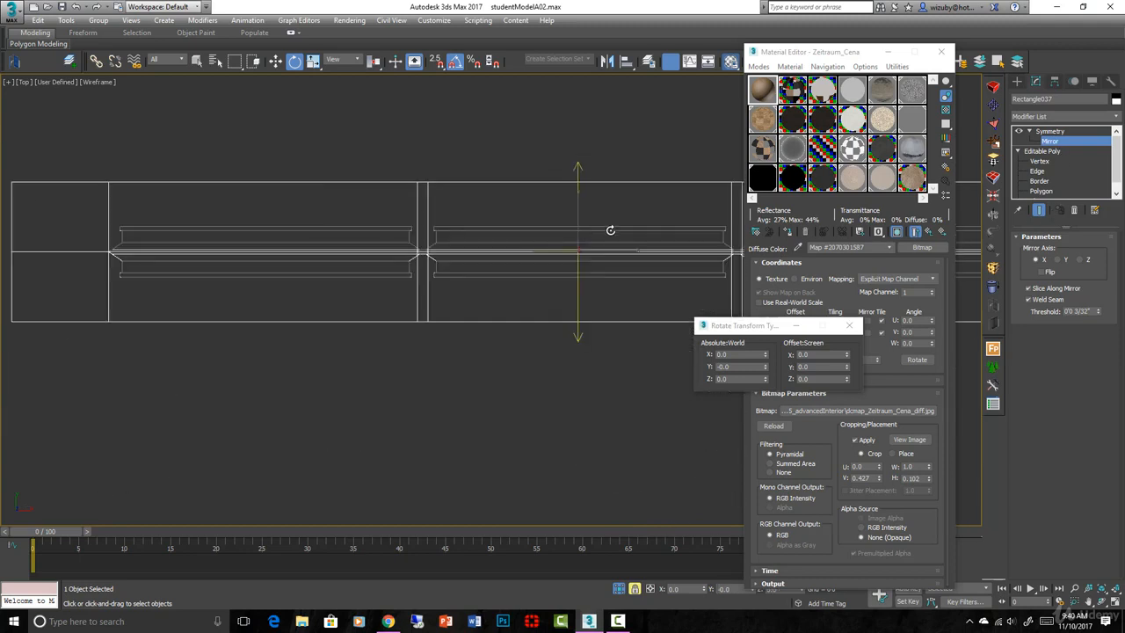
middle_click_drag(573, 233, 575, 281)
scroll(575, 281, "up", 2)
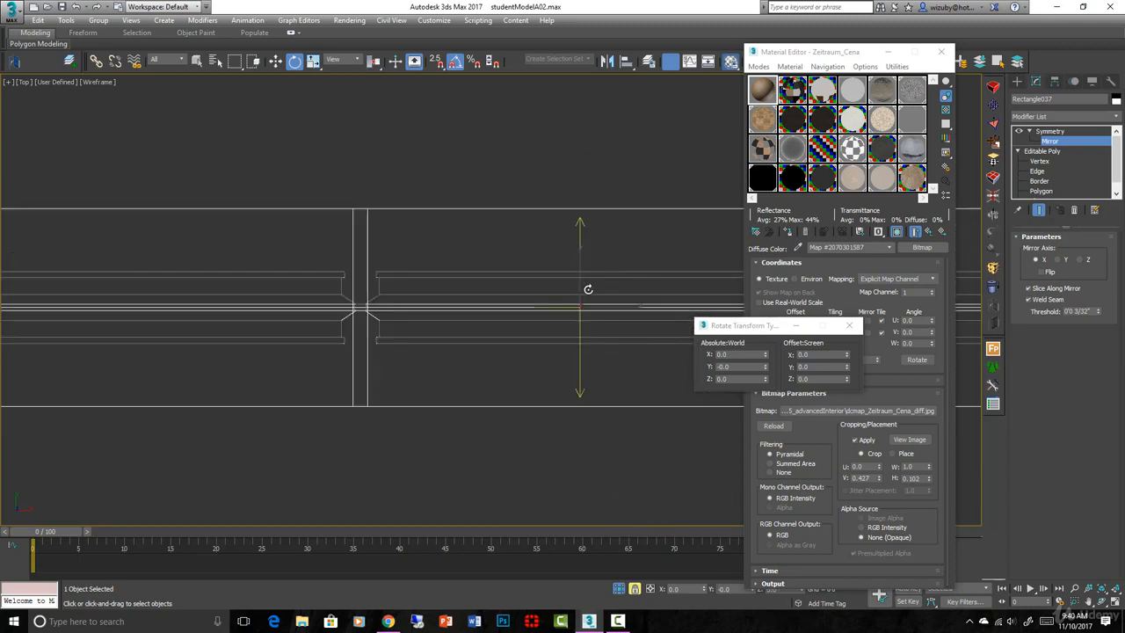
left_click(1044, 273)
left_click(1044, 274)
Move the mirror plane along Y, turn Flip on, and return to the Top wireframe view
key("w")
mouse_move(581, 292)
left_mouse_down()
mouse_move(578, 261)
mouse_move(578, 297)
left_mouse_up()
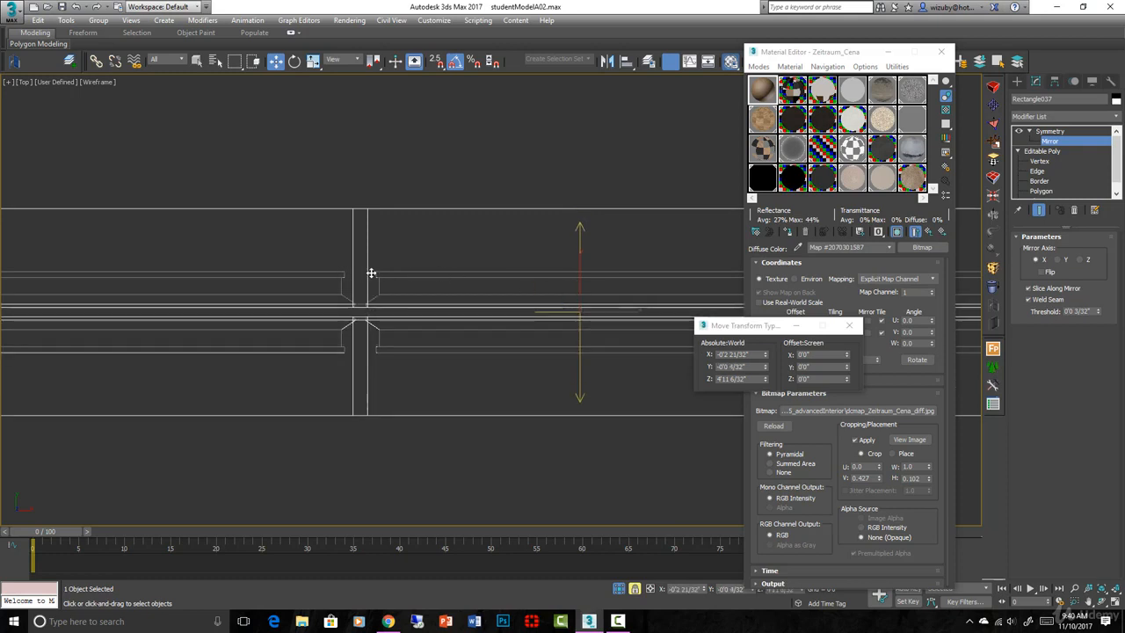
scroll(465, 268, "up", 4)
scroll(543, 297, "down", 2)
left_click_drag(674, 321, 668, 243)
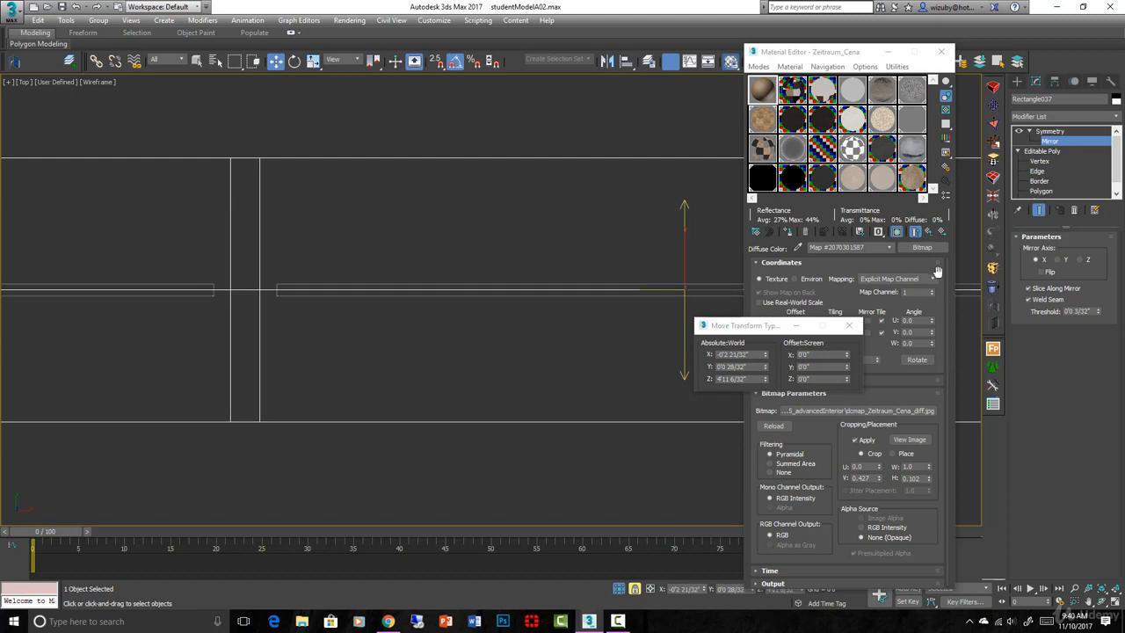
left_click(1043, 274)
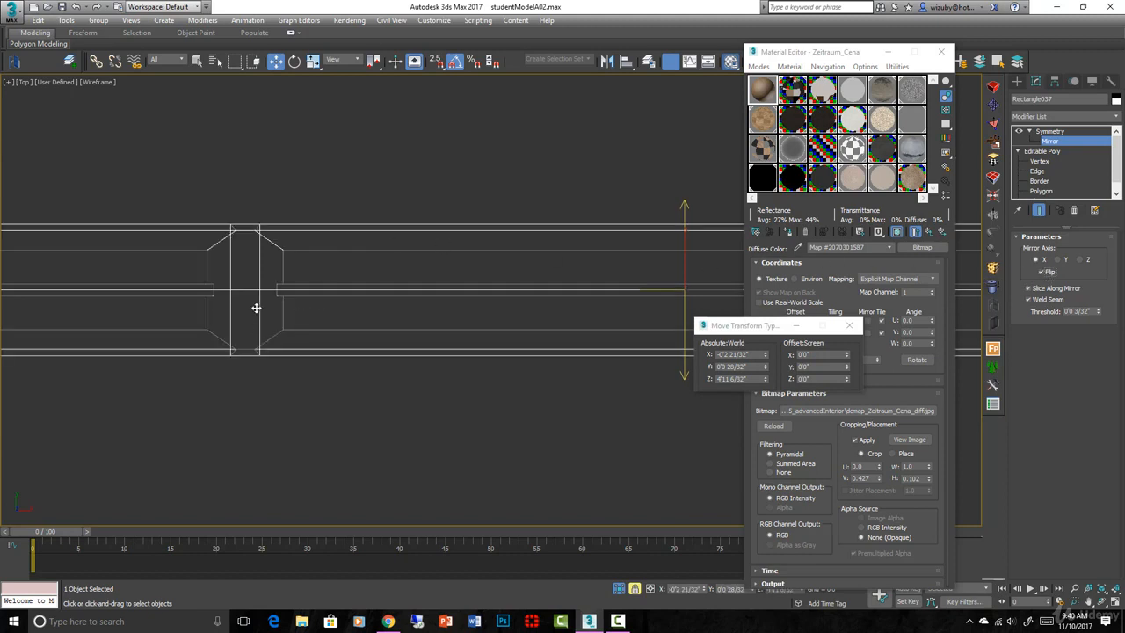
scroll(369, 320, "down", 3)
middle_click_drag(369, 320, 492, 297, "alt")
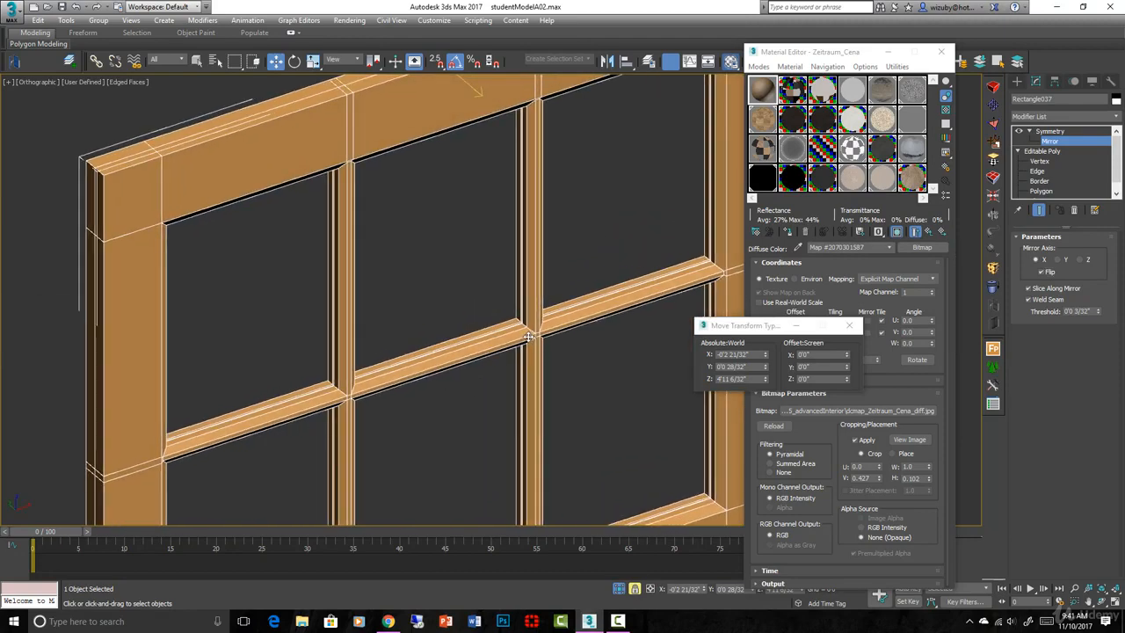
scroll(528, 337, "up", 6)
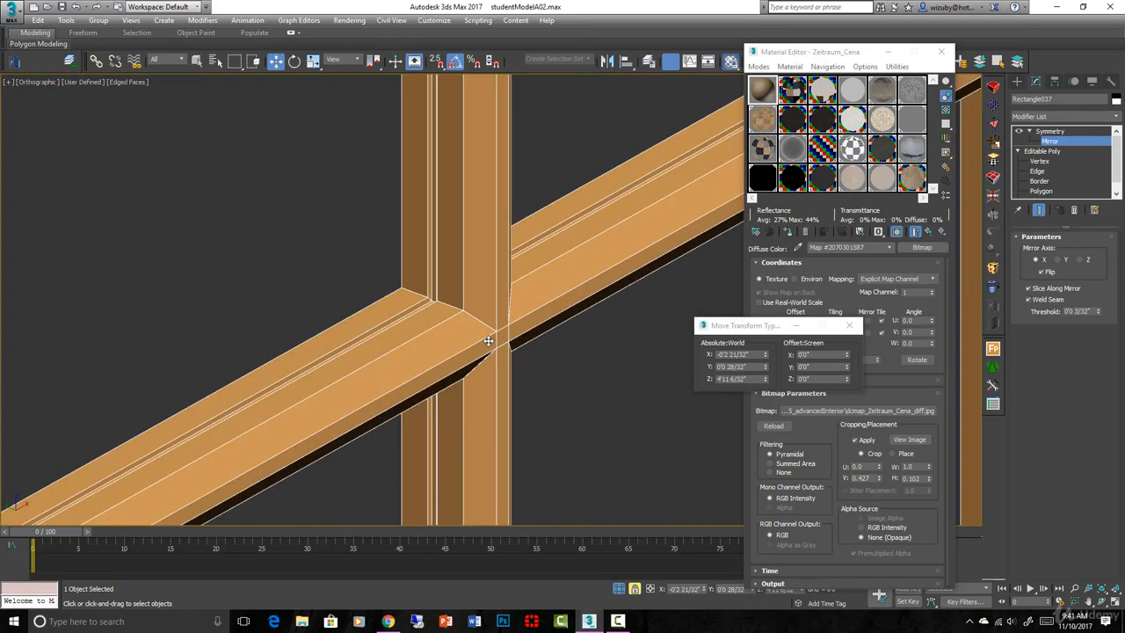
scroll(489, 340, "down", 5)
scroll(515, 363, "up", 3)
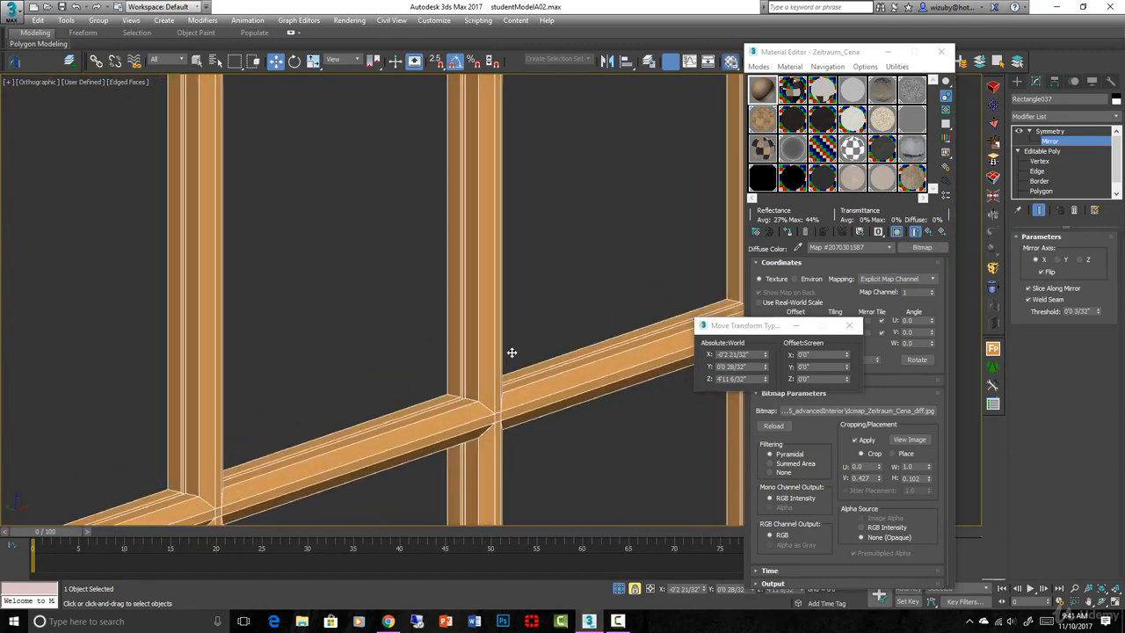
key("shift+z")
key("shift+z")
key("shift+z")
key("shift+z")
key("shift+z")
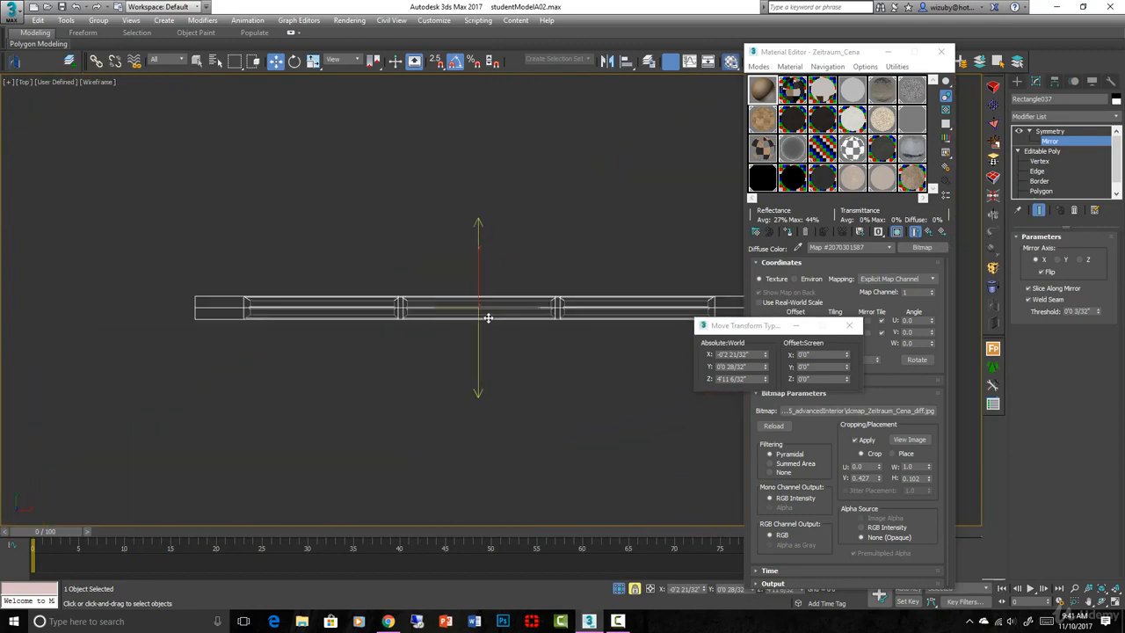
Exit the Symmetry mirror and enter Vertex level of the Editable Poly
right_click(488, 317)
mouse_move(584, 443)
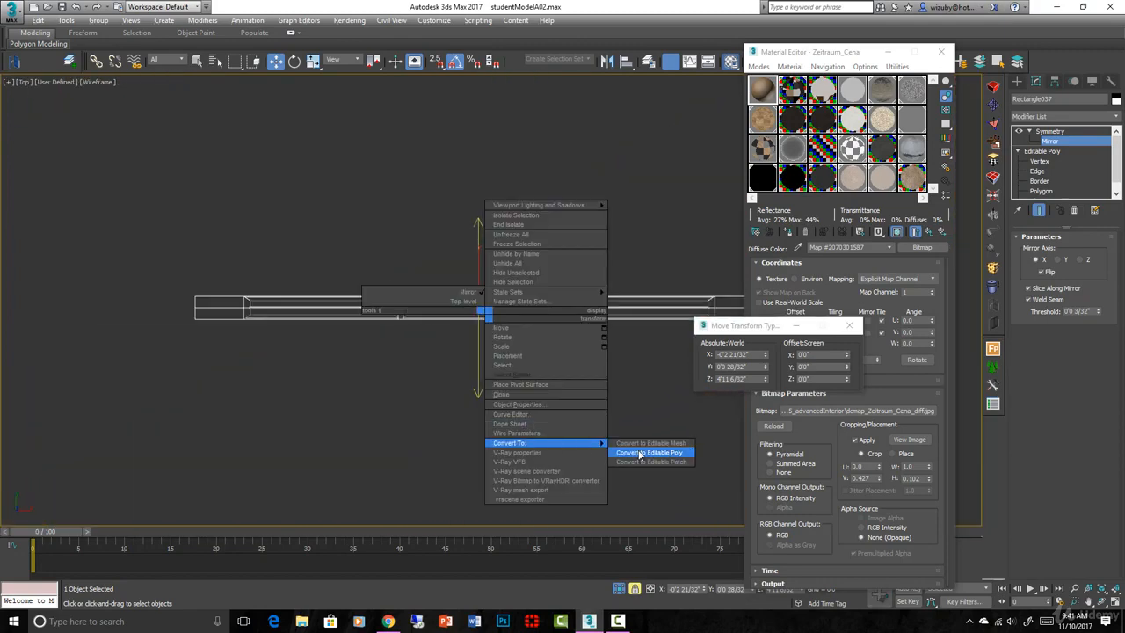
left_click(648, 229)
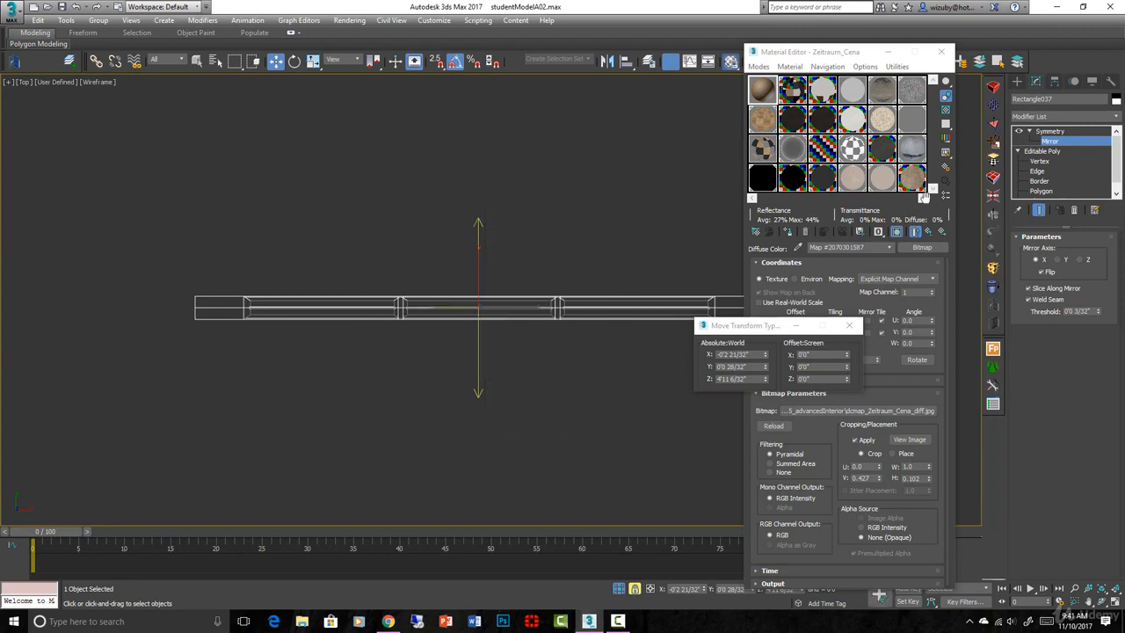
left_click(1026, 130)
left_click(1030, 131)
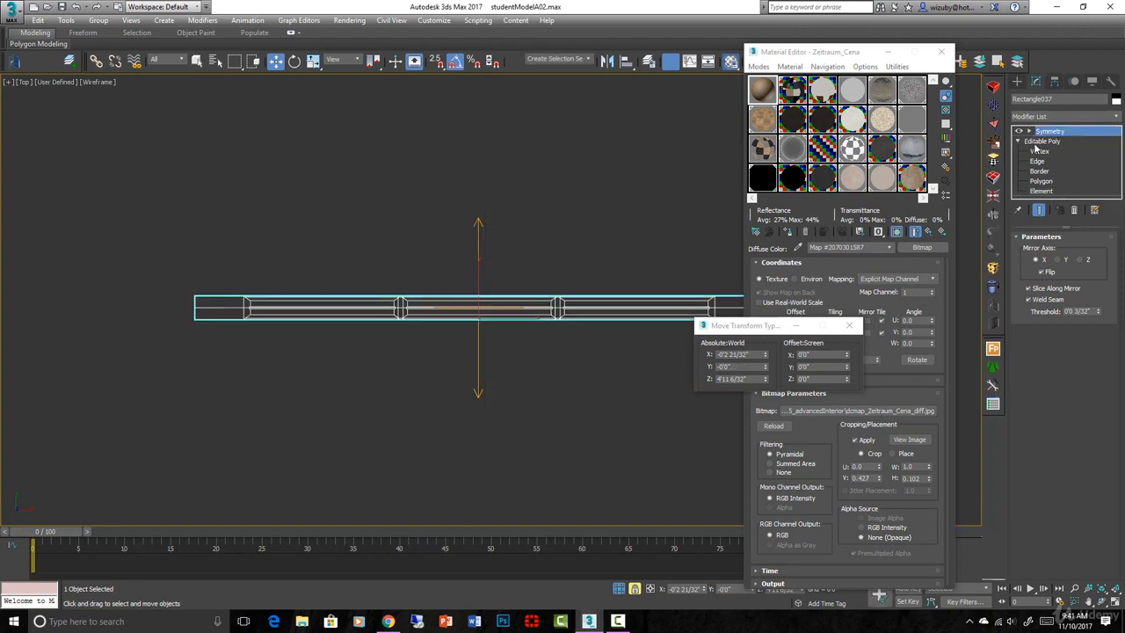
left_click(1039, 151)
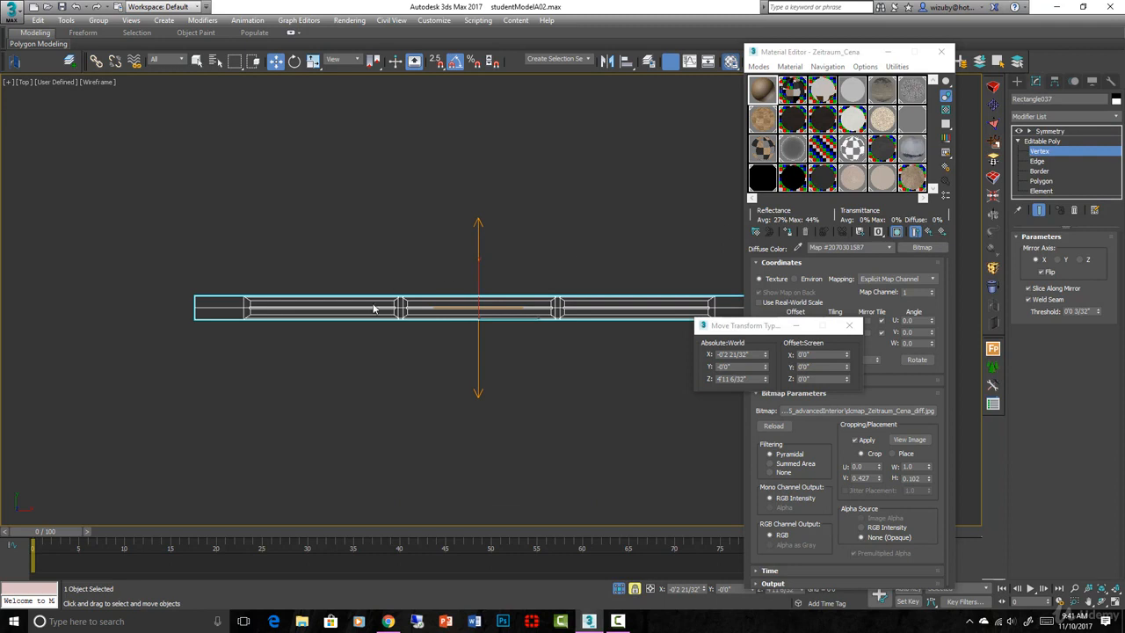
scroll(378, 316, "up", 1)
scroll(379, 320, "down", 1)
middle_click_drag(351, 324, 265, 319)
scroll(169, 322, "down", 1)
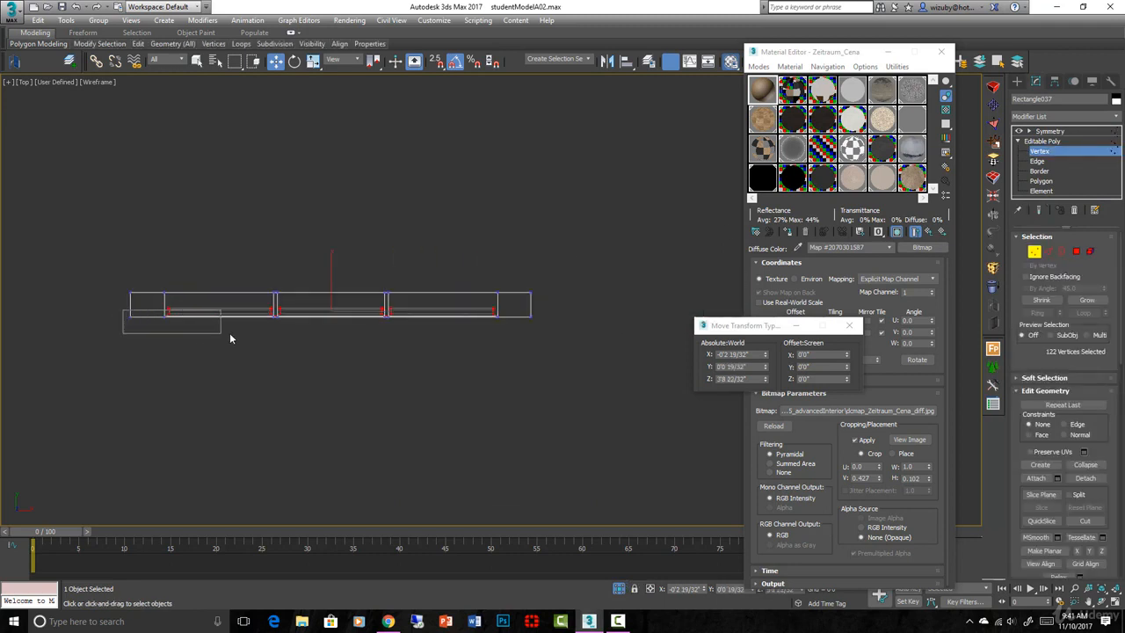
Marquee-select the muntin grid's bottom vertices along the rail, removing unwanted ones
left_click_drag(230, 338, 535, 341)
scroll(320, 301, "up", 3)
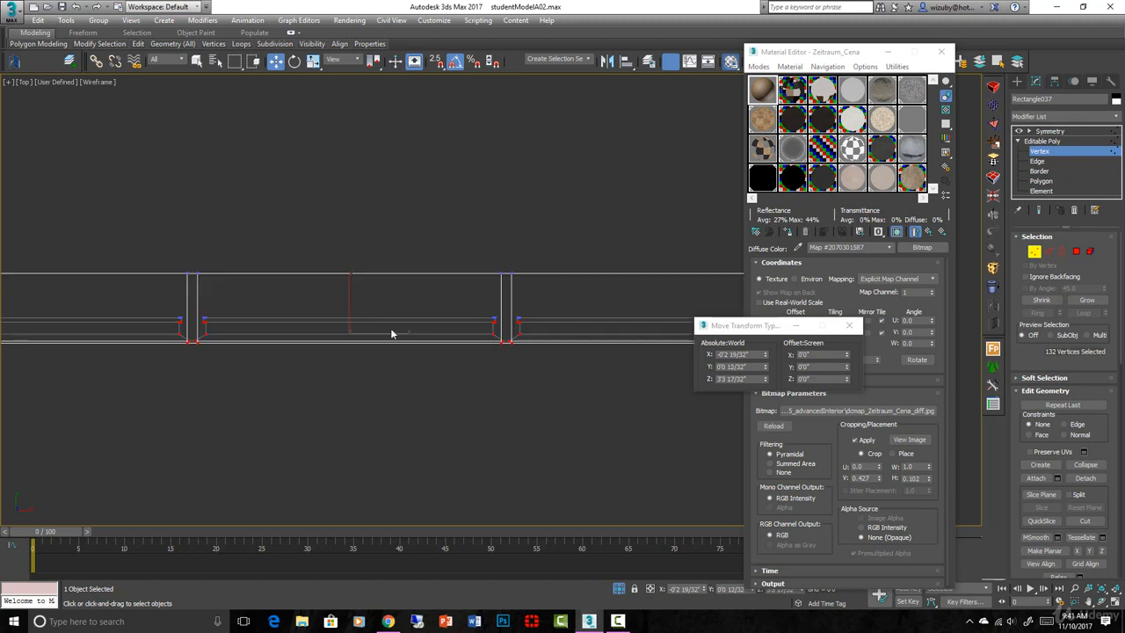
scroll(433, 365, "down", 2)
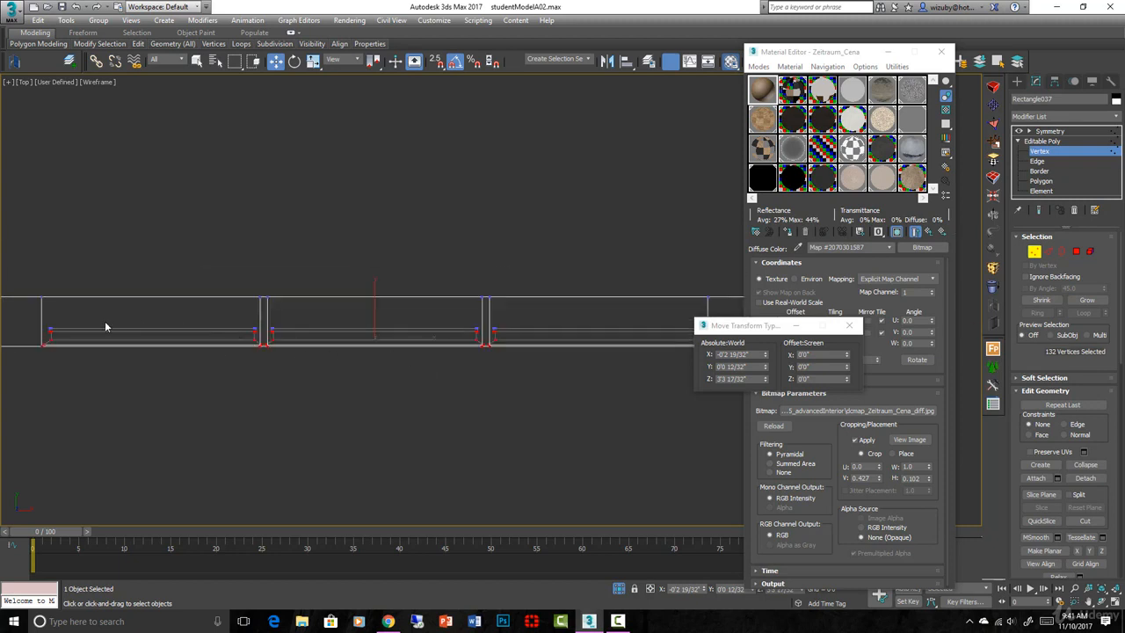
left_click_drag(25, 291, 7, 289, "alt")
middle_click_drag(651, 324, 458, 327)
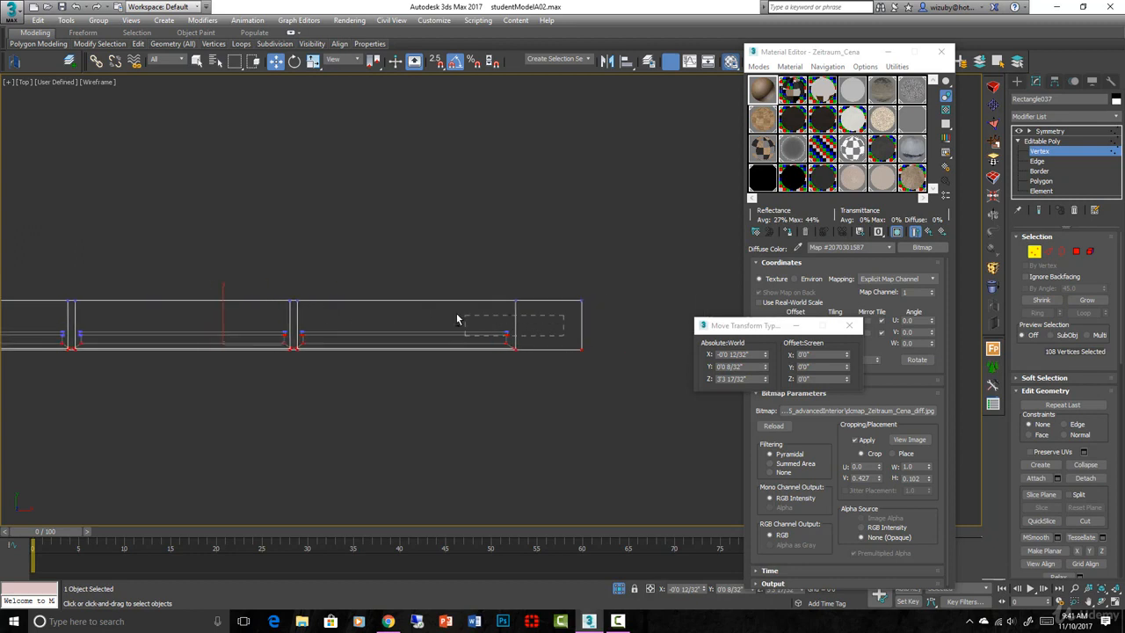
scroll(374, 351, "up", 3)
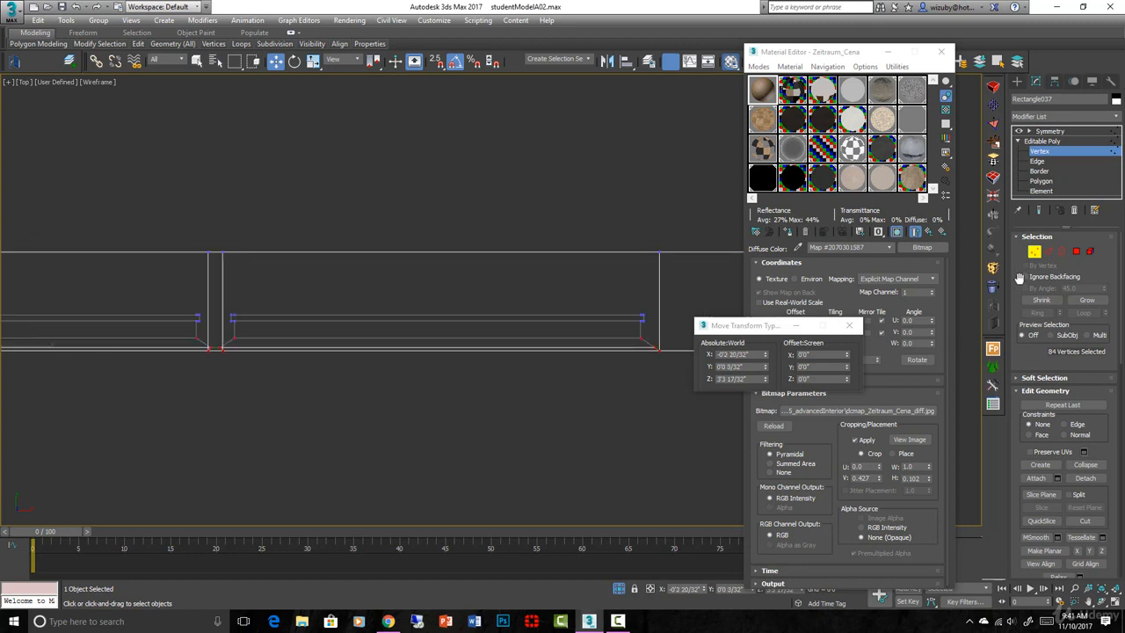
With Show End Result on, move the 84 vertices up along Y to 0'0 13/32"
left_click(1040, 212)
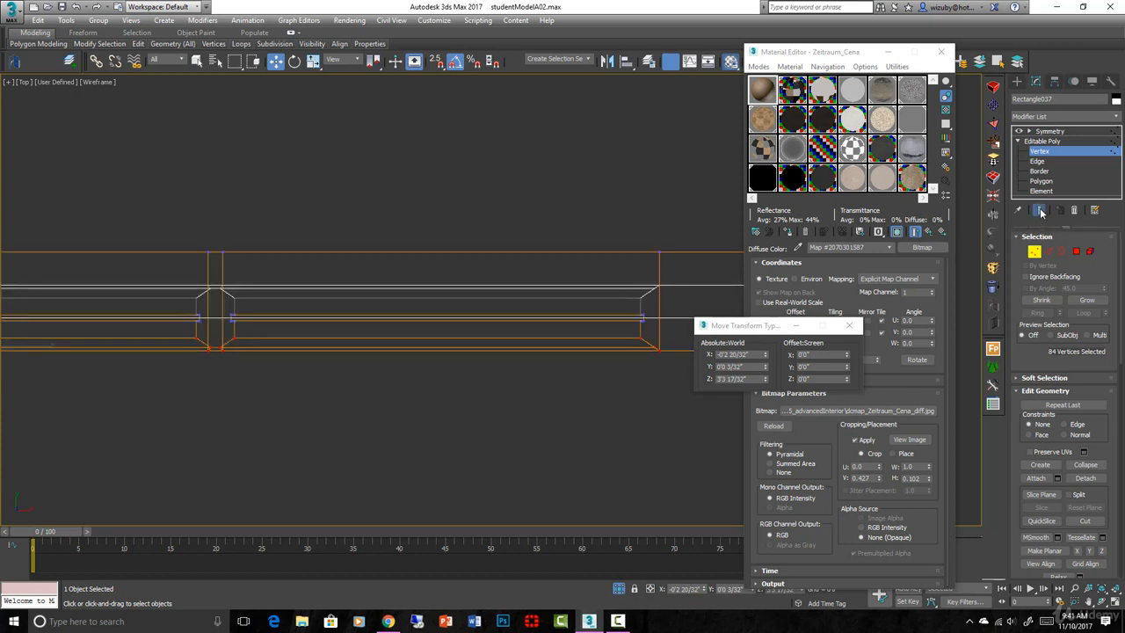
left_click(1040, 212)
left_click(1041, 212)
left_click_drag(641, 341, 649, 330)
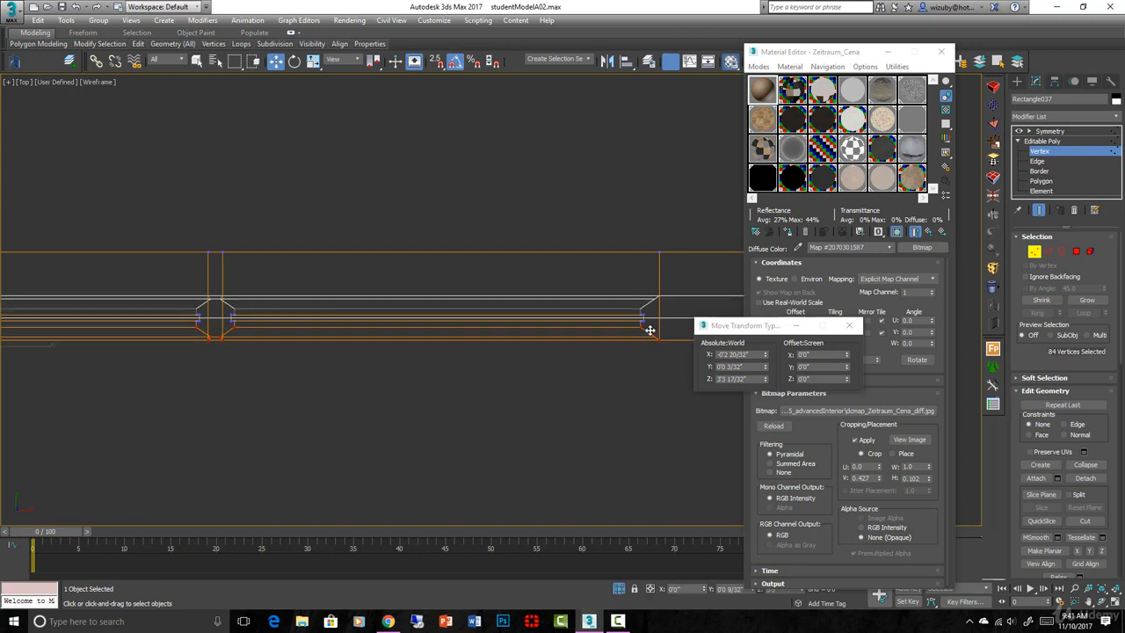
mouse_move(621, 351)
middle_mouse_down("alt")
mouse_move(539, 400)
mouse_move(593, 336)
mouse_move(539, 345)
mouse_move(515, 326)
middle_mouse_up("alt")
key("F3")
scroll(414, 334, "up", 8)
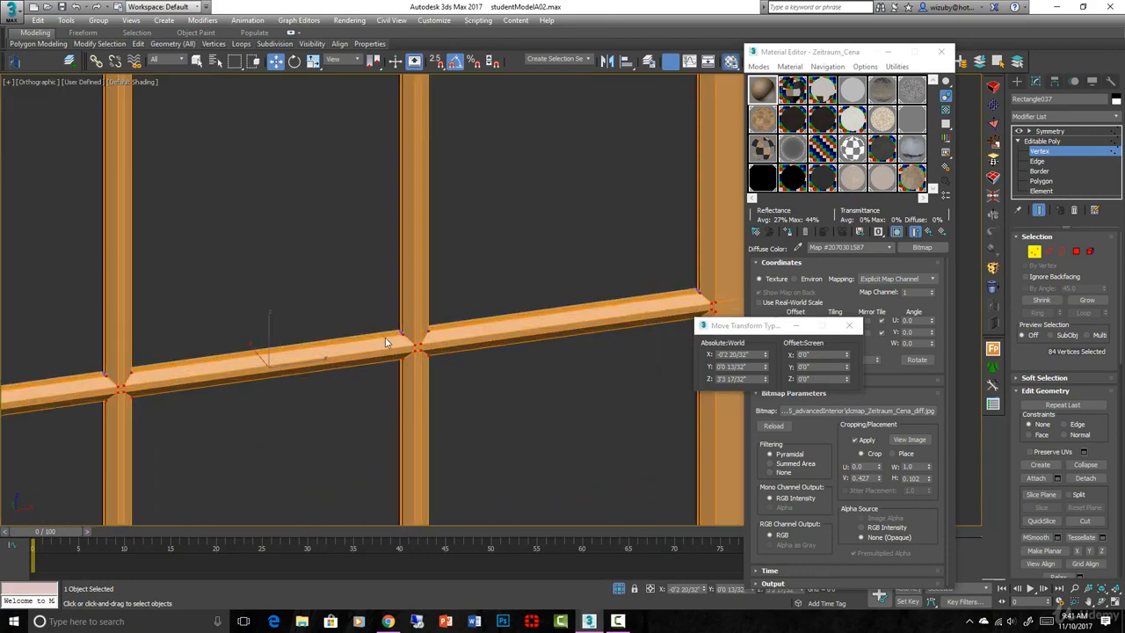
left_click(1037, 252)
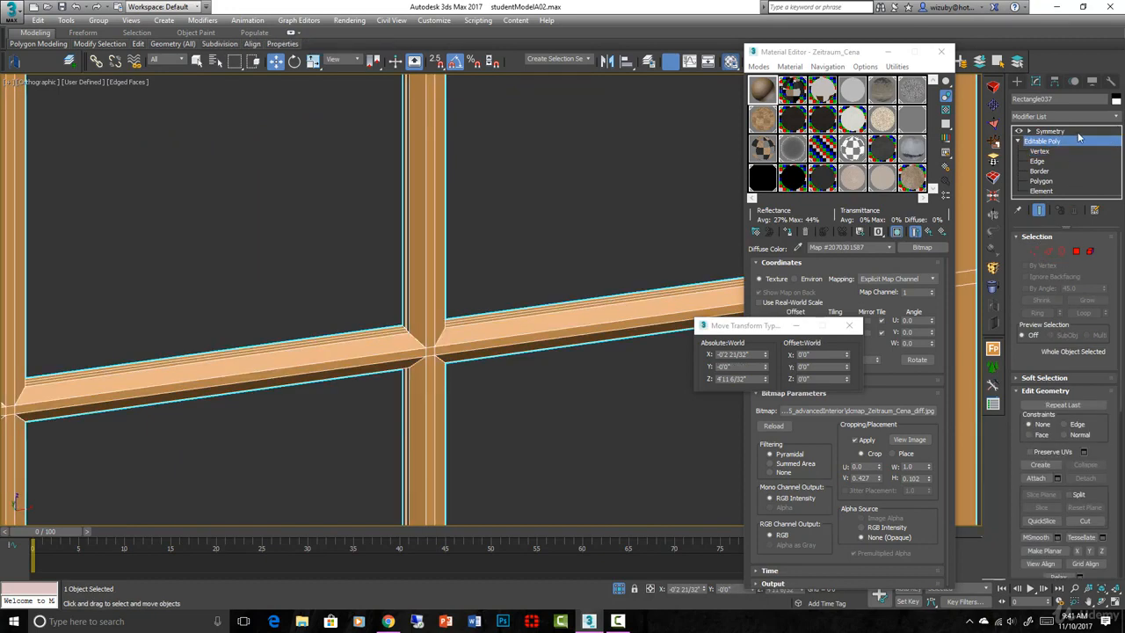
Select the six-pane sash and show it in Top wireframe view
key("z")
left_click(626, 296)
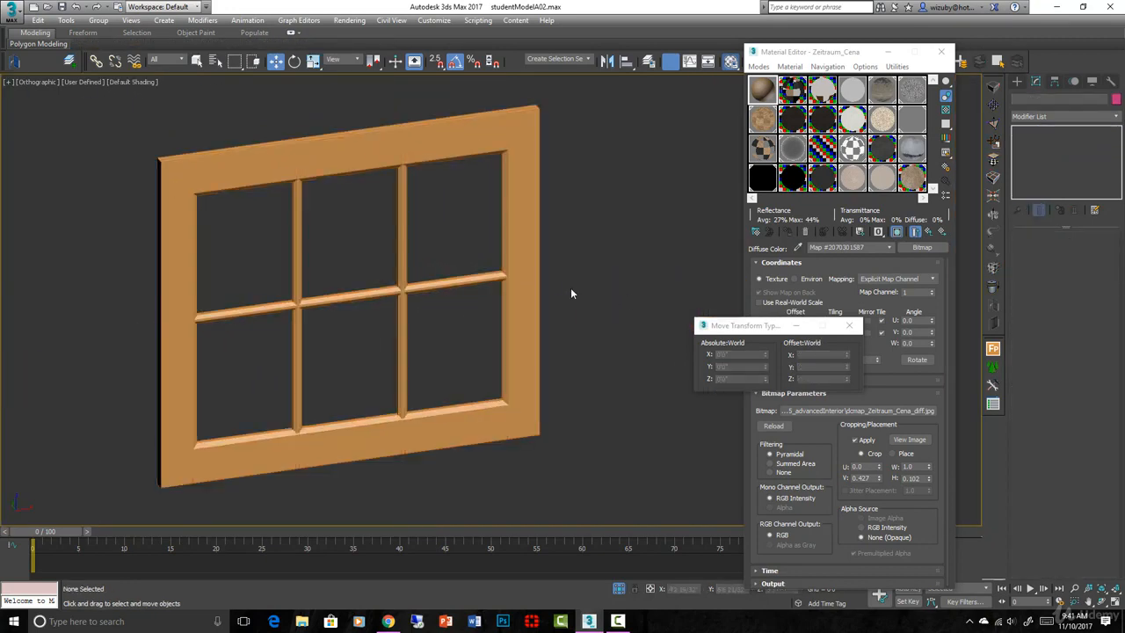
left_click(535, 273)
key("t")
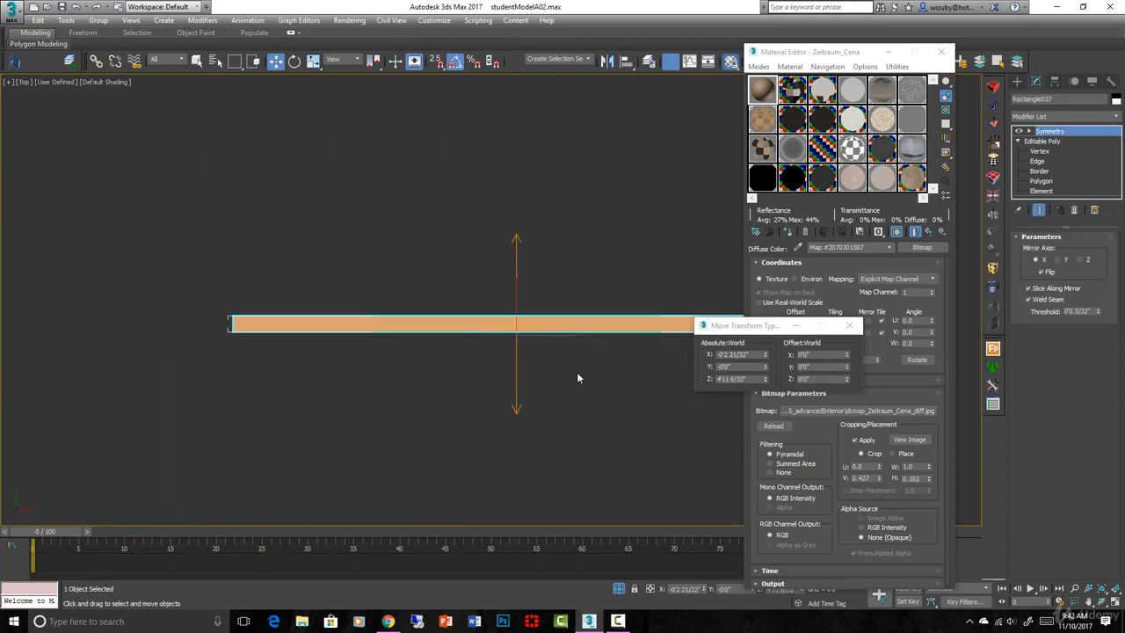
scroll(565, 376, "down", 5)
key("F3")
scroll(550, 389, "down", 1)
scroll(547, 391, "up", 1)
Lock the selection and move the sash along Y to 11'0 9/32" into the casing
middle_click_drag(550, 378, 485, 478)
key("space")
left_click_drag(488, 472, 498, 183)
scroll(537, 178, "up", 4)
scroll(505, 217, "up", 3)
middle_click_drag(530, 201, 535, 342)
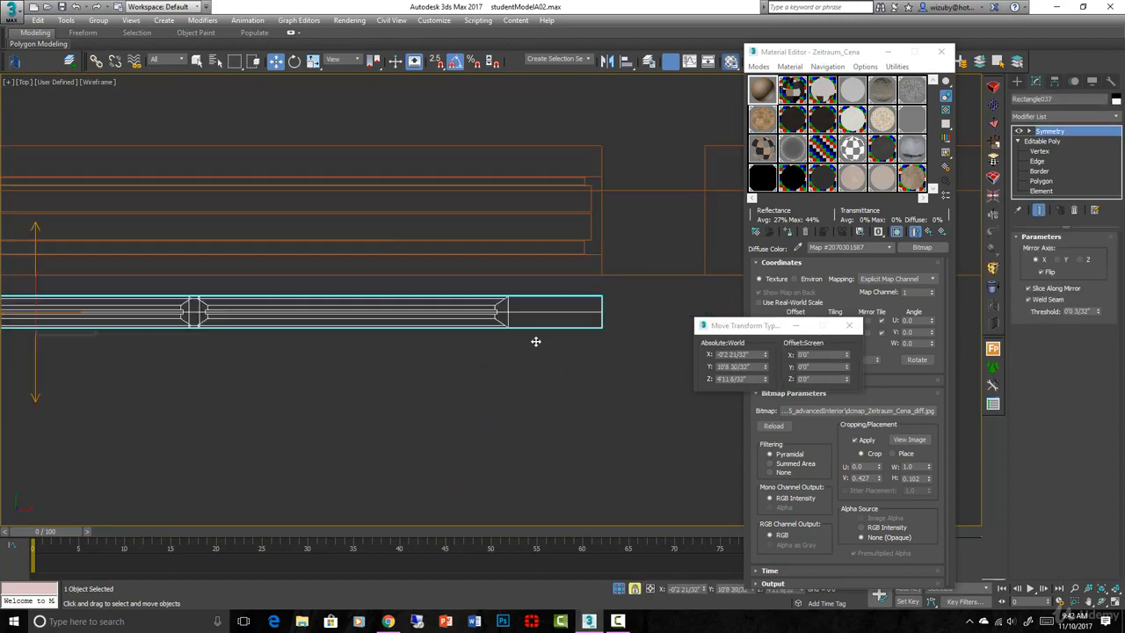
scroll(606, 298, "up", 2)
left_click_drag(606, 298, 610, 183)
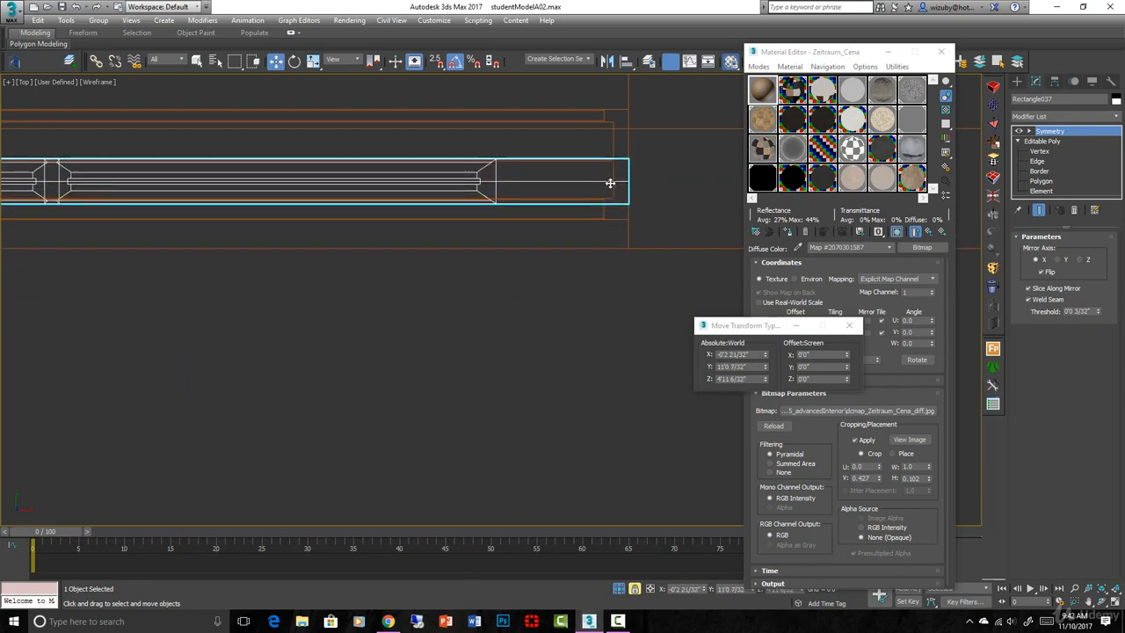
scroll(610, 182, "up", 3)
middle_click_drag(610, 182, 632, 309)
left_click_drag(631, 307, 626, 300)
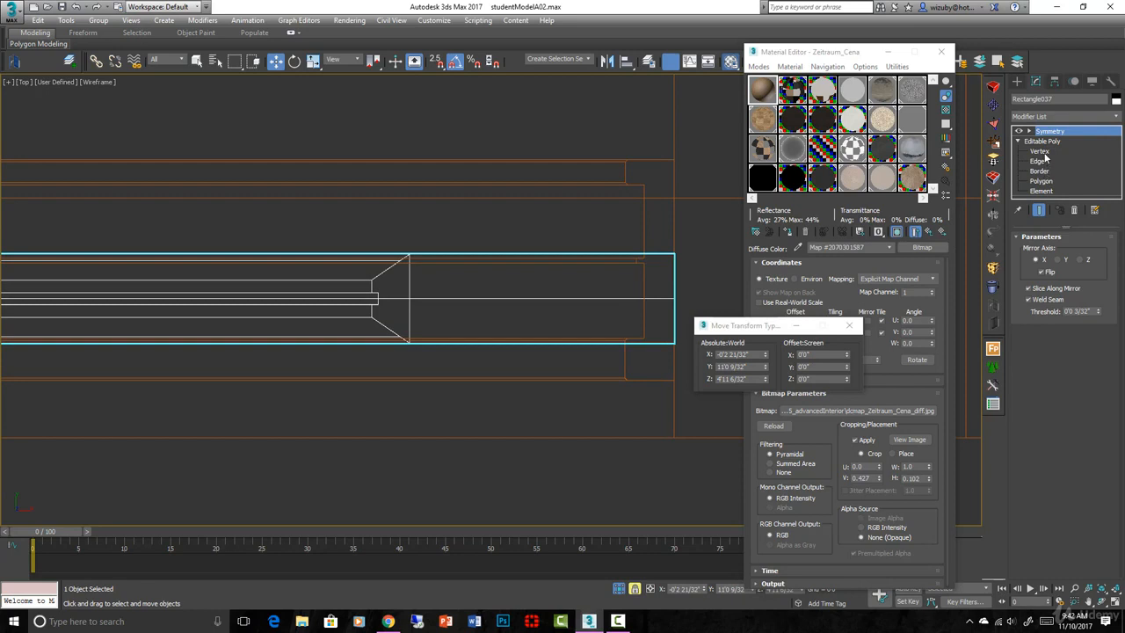
Move the sash's end vertices in Top view to Y 11'1 6/32", then clear the selection
left_click(1041, 151)
left_click_drag(410, 345, 414, 339)
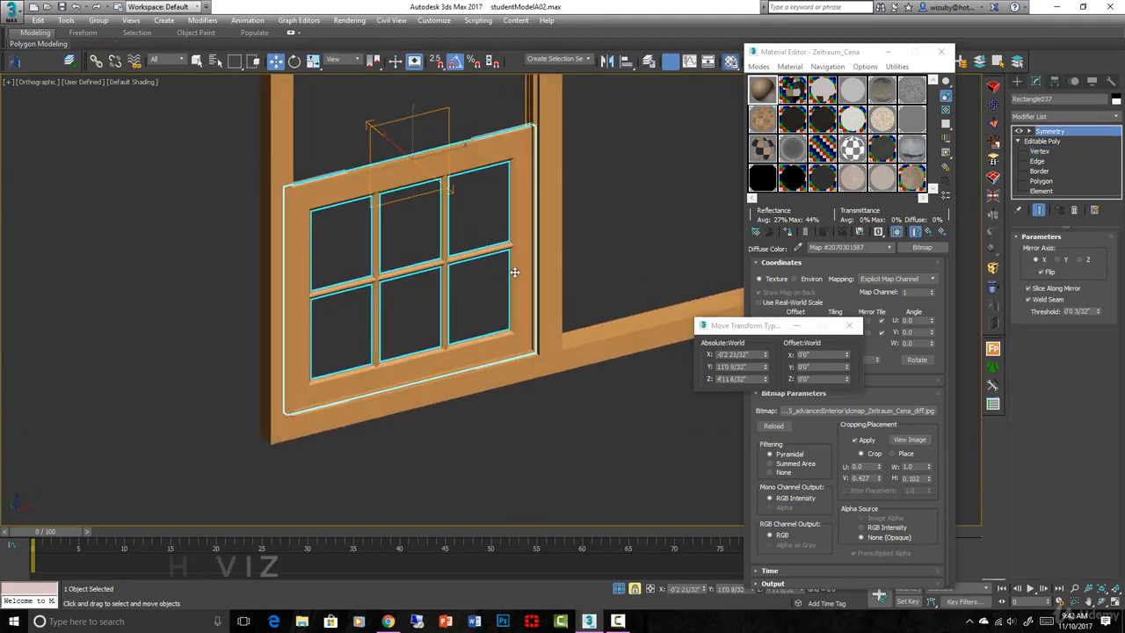
scroll(528, 268, "up", 5)
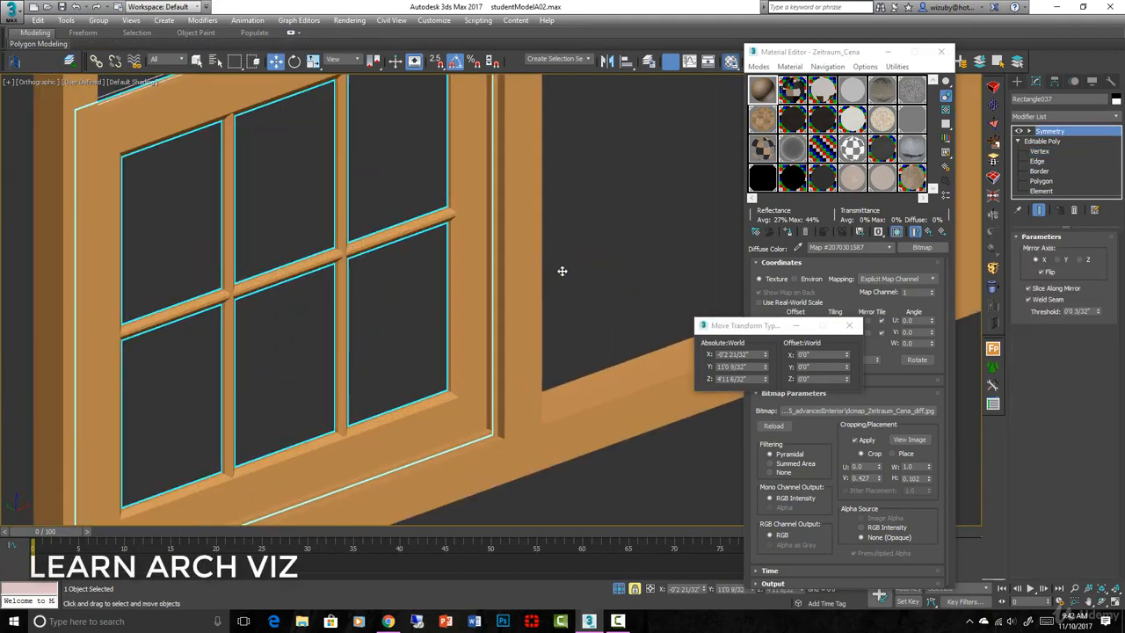
left_click(565, 271)
scroll(471, 335, "down", 4)
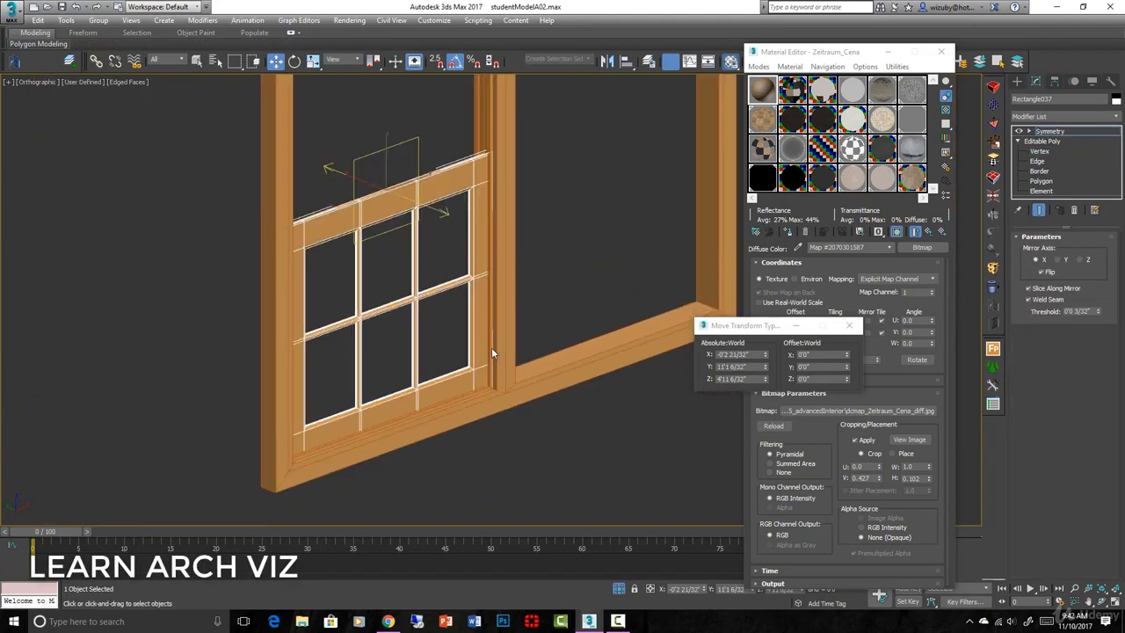
scroll(492, 347, "up", 5)
scroll(488, 394, "down", 5)
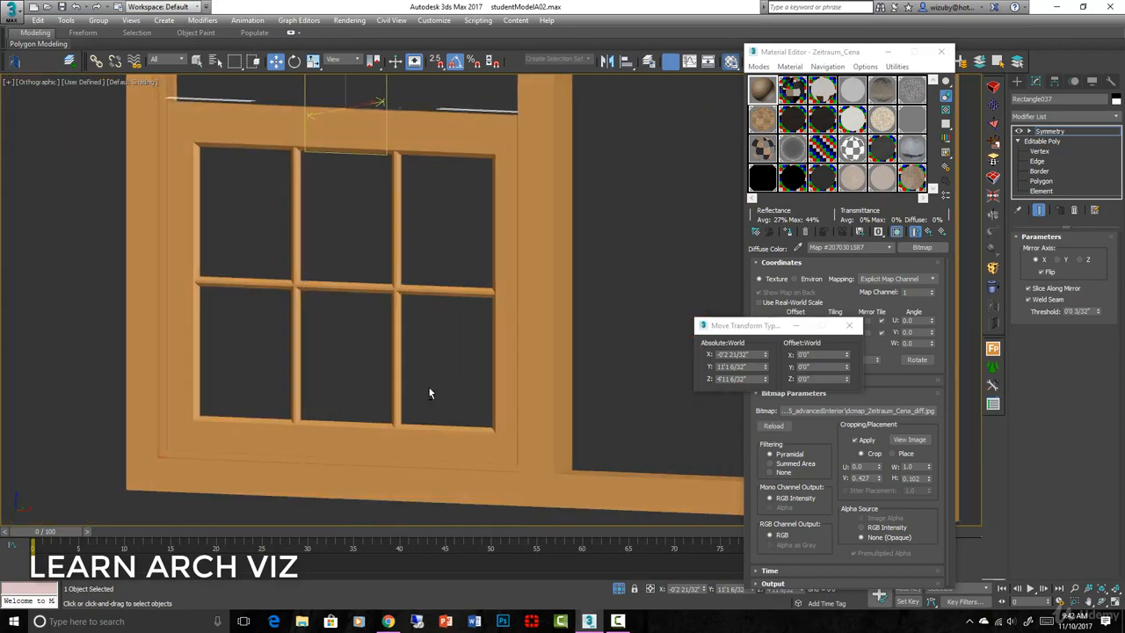